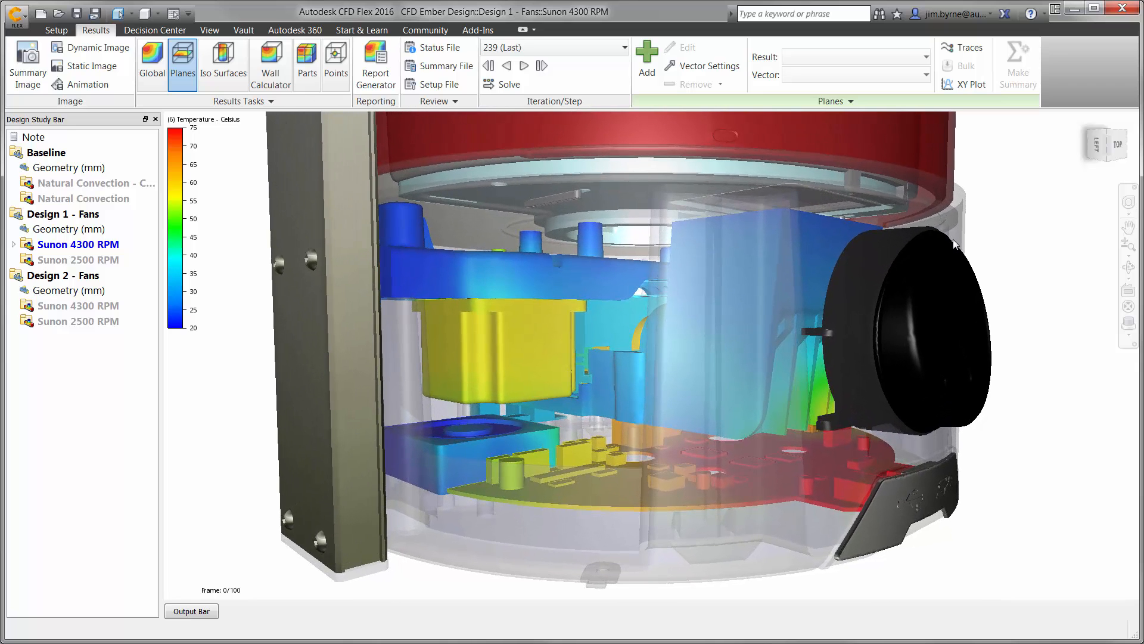
Play the airflow particle trace animation through the printer base, rewind it to the start, and close the traces.
{"action": "left_click", "coordinate": [1089, 147]}
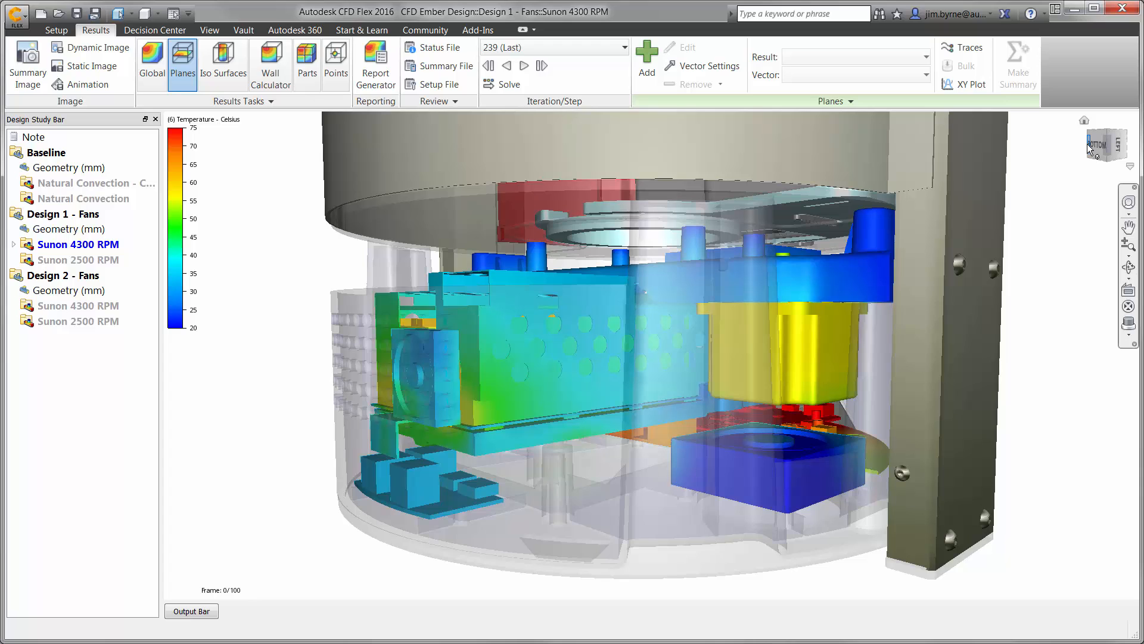
{"action": "left_click", "coordinate": [961, 49]}
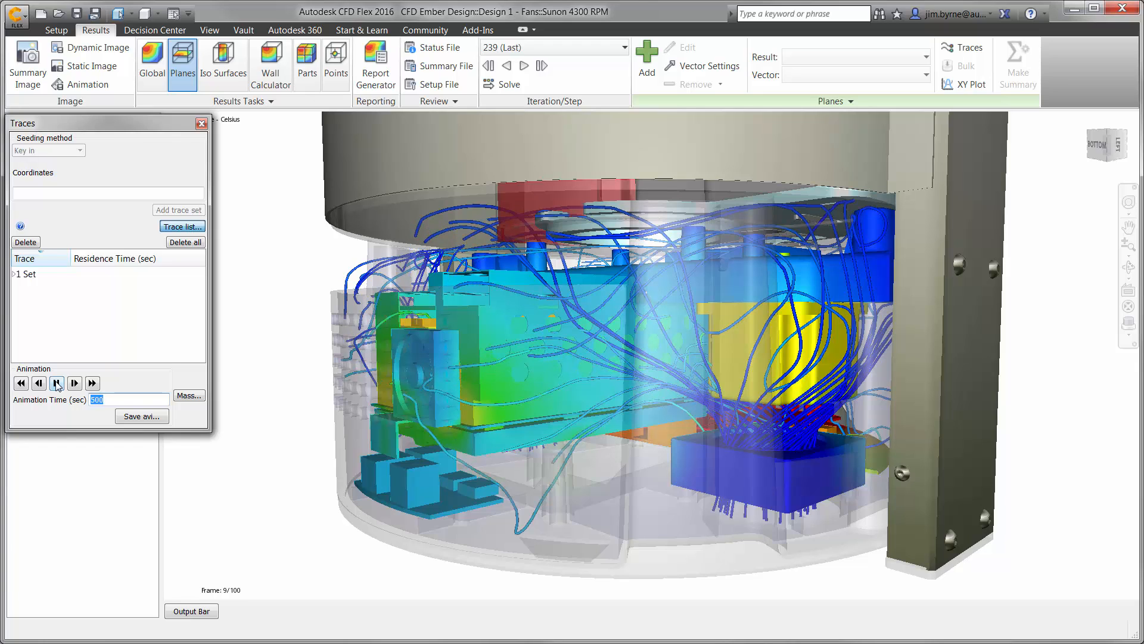
{"action": "left_click", "coordinate": [22, 383]}
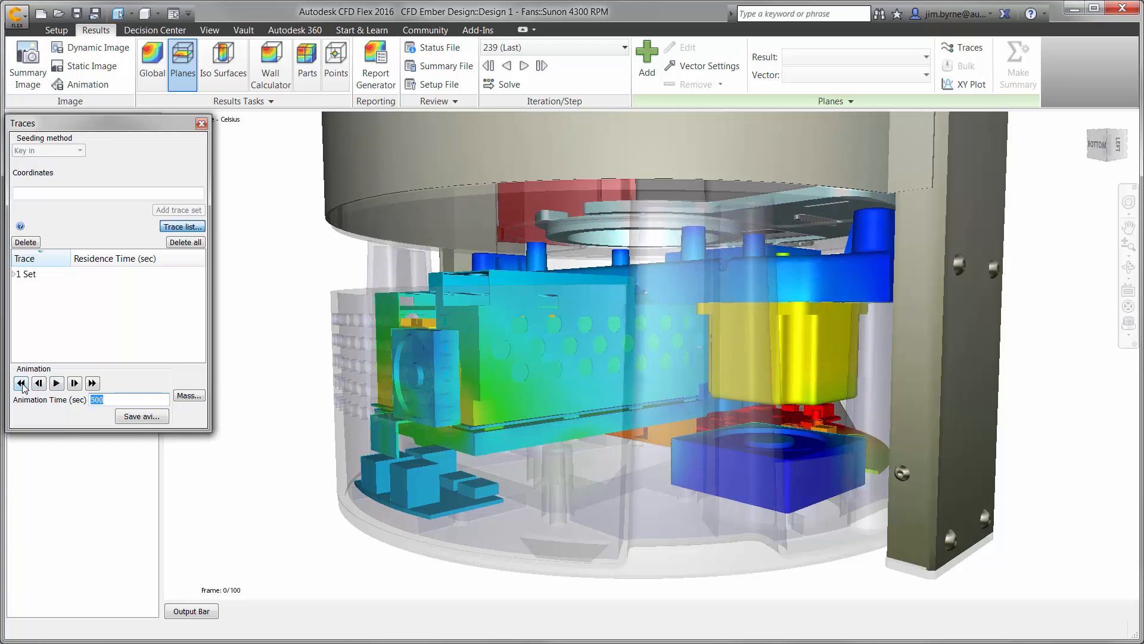
{"action": "left_click", "coordinate": [202, 124]}
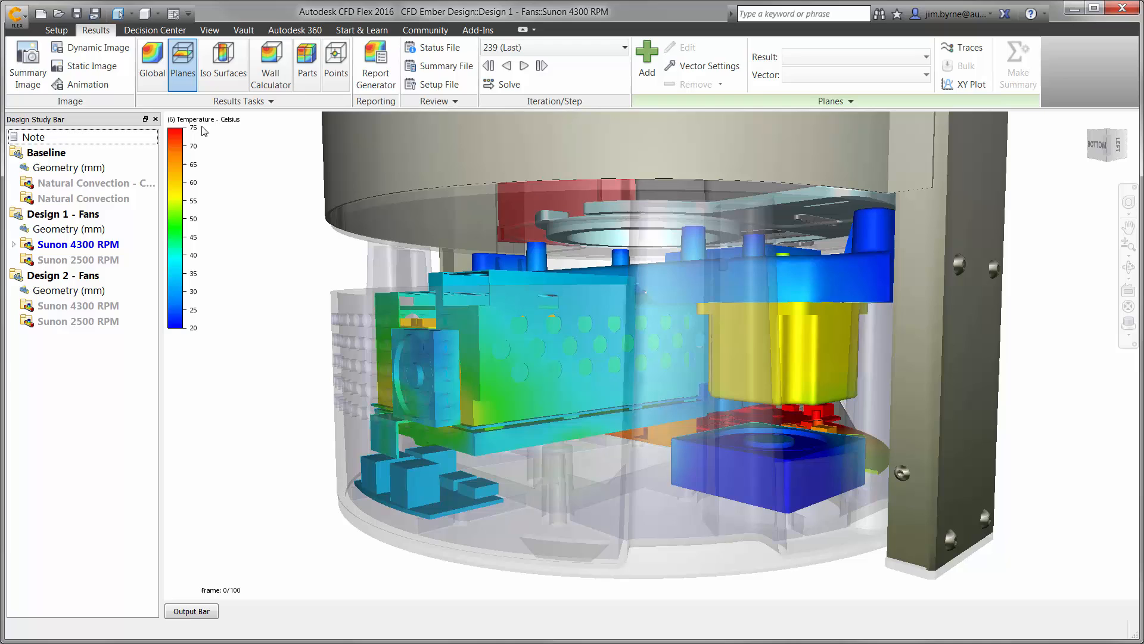
Add an iso surface with Velocity Magnitude as both iso quantity and colour result, and set its value to 135.1.
{"action": "left_click", "coordinate": [223, 63]}
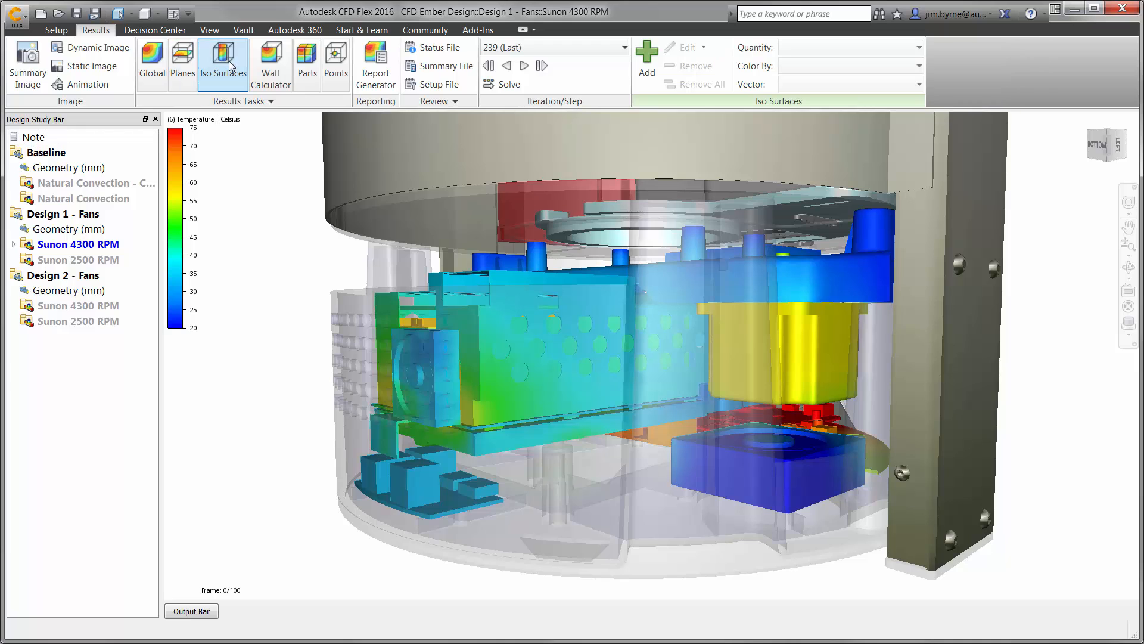
{"action": "left_click", "coordinate": [647, 57]}
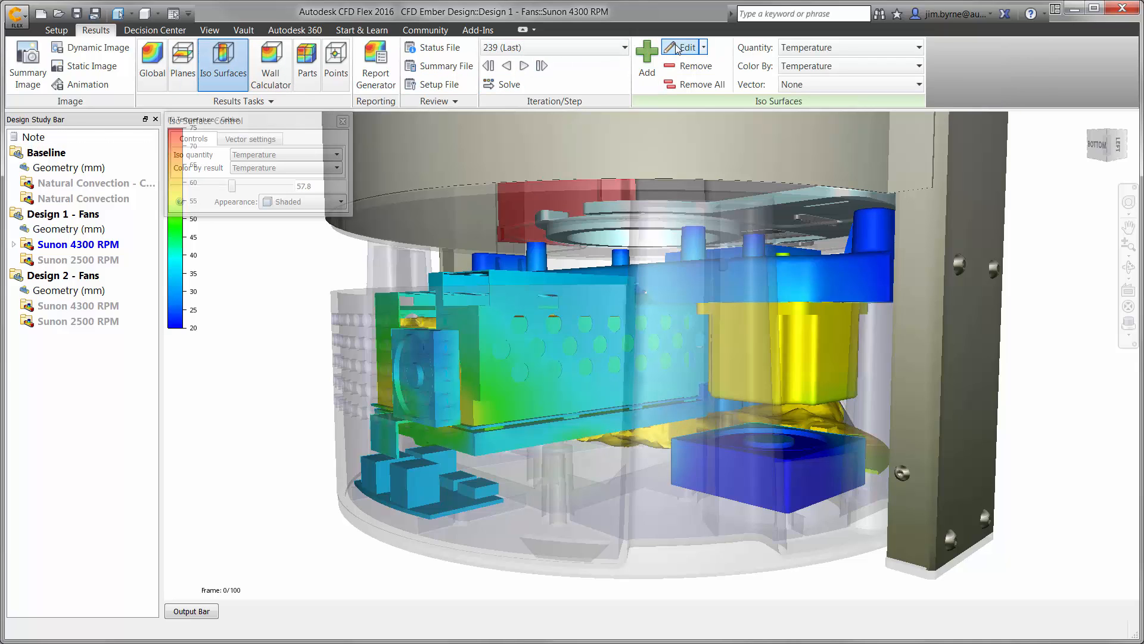
{"action": "left_click", "coordinate": [334, 167]}
{"action": "left_click", "coordinate": [280, 181]}
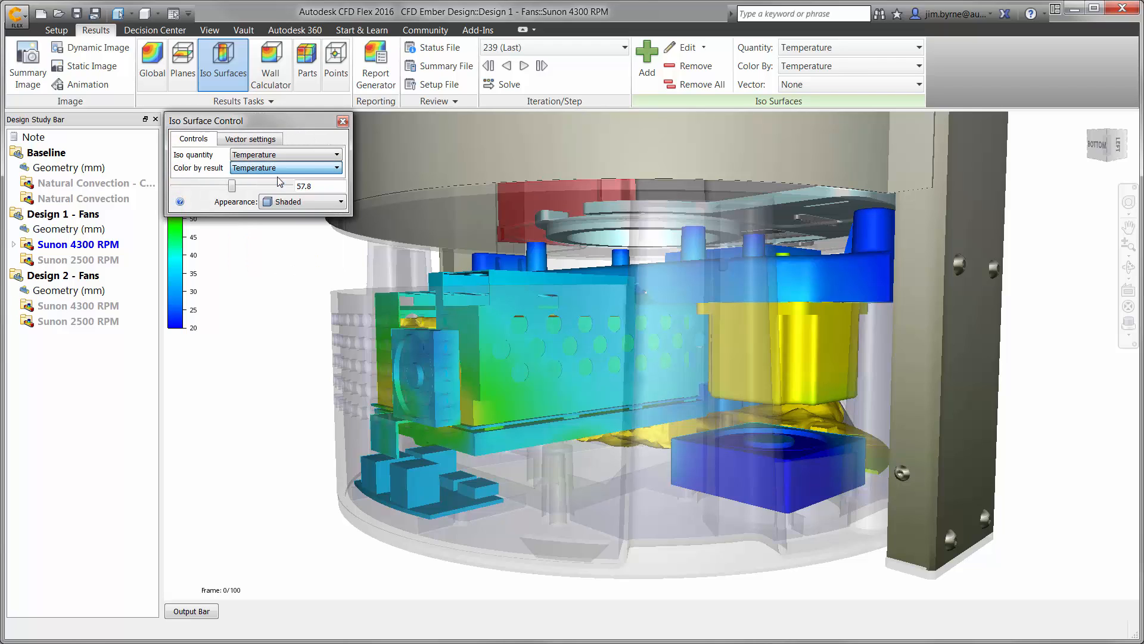
{"action": "left_click", "coordinate": [276, 156]}
{"action": "left_click", "coordinate": [271, 166]}
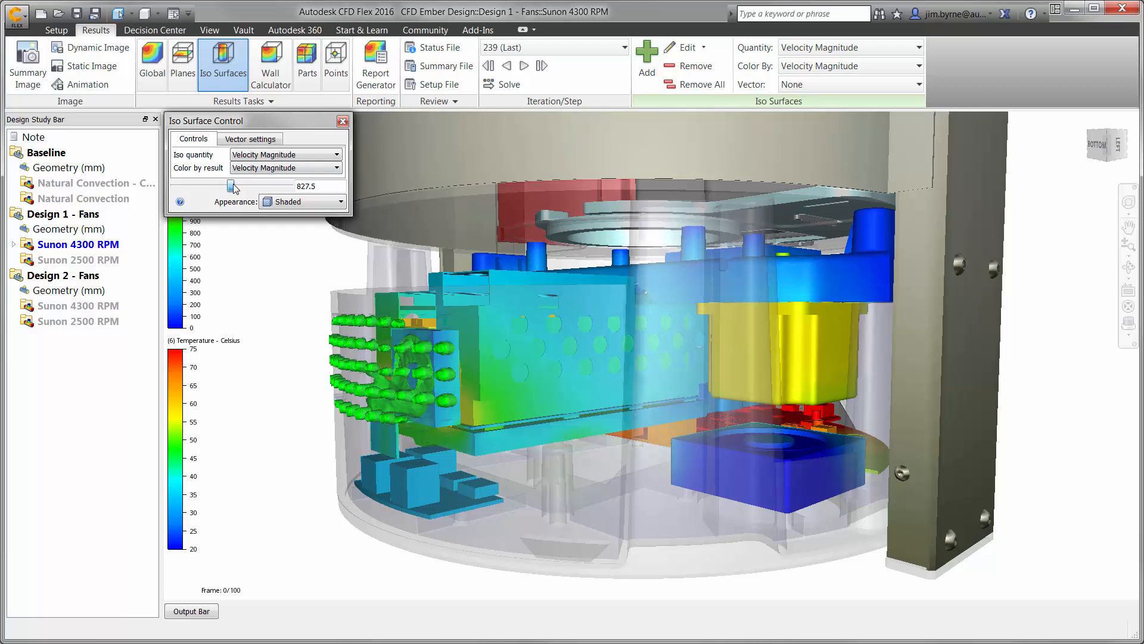
{"action": "left_click_drag", "start_coordinate": [233, 187], "coordinate": [188, 192]}
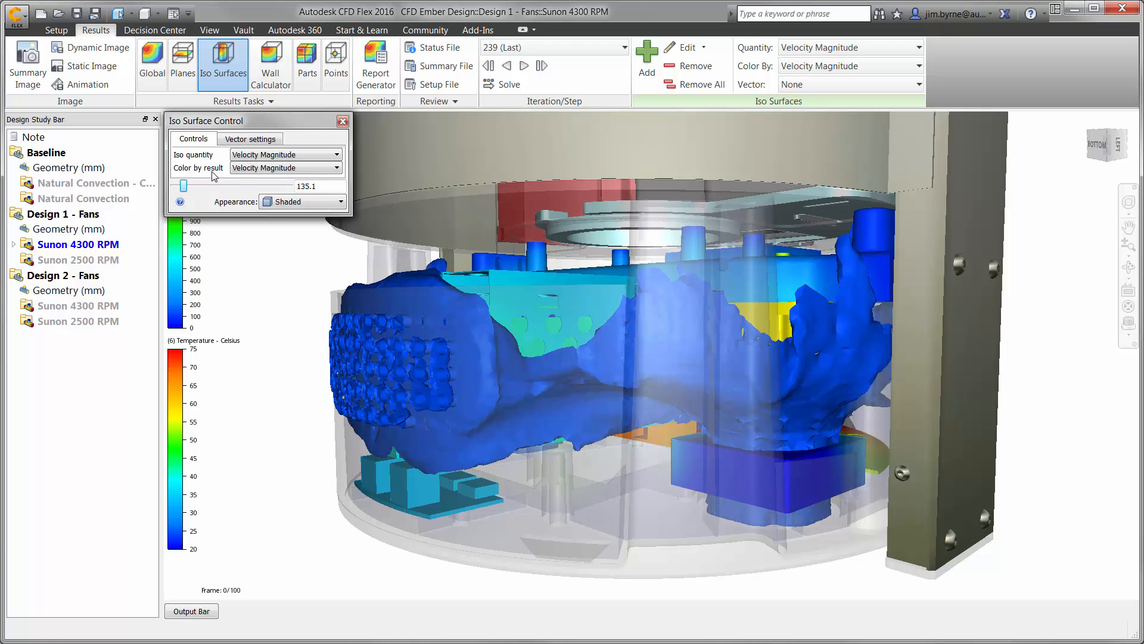
Show Velocity Vector arrows on the iso surface and set its appearance to Outline.
{"action": "left_click", "coordinate": [251, 139]}
{"action": "left_click", "coordinate": [252, 156]}
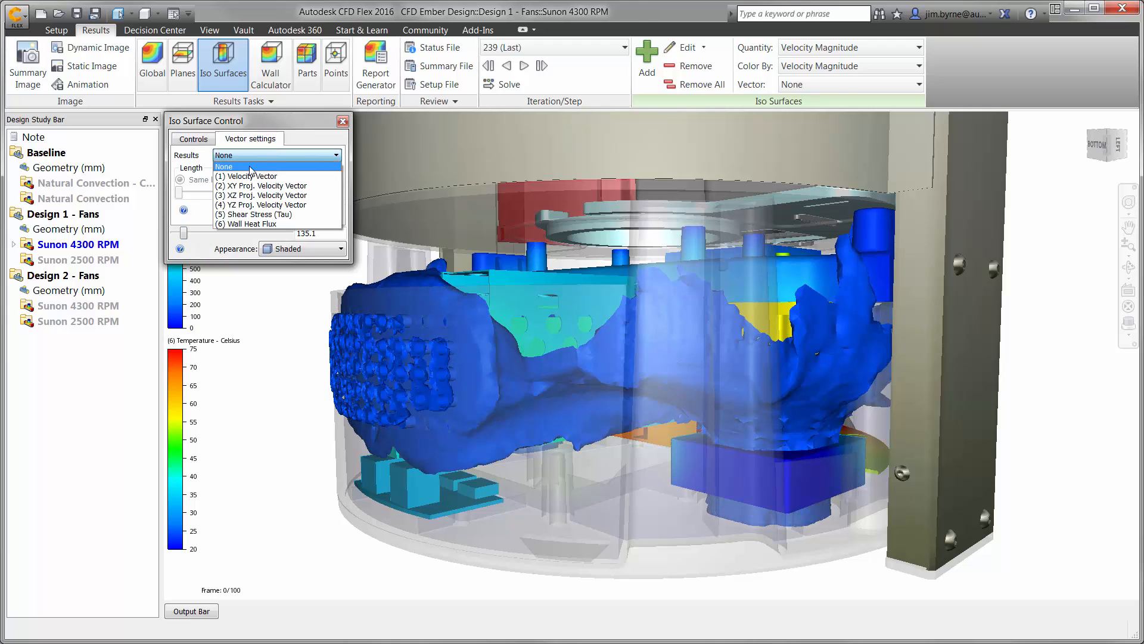
{"action": "left_click", "coordinate": [251, 166]}
{"action": "left_click", "coordinate": [269, 248]}
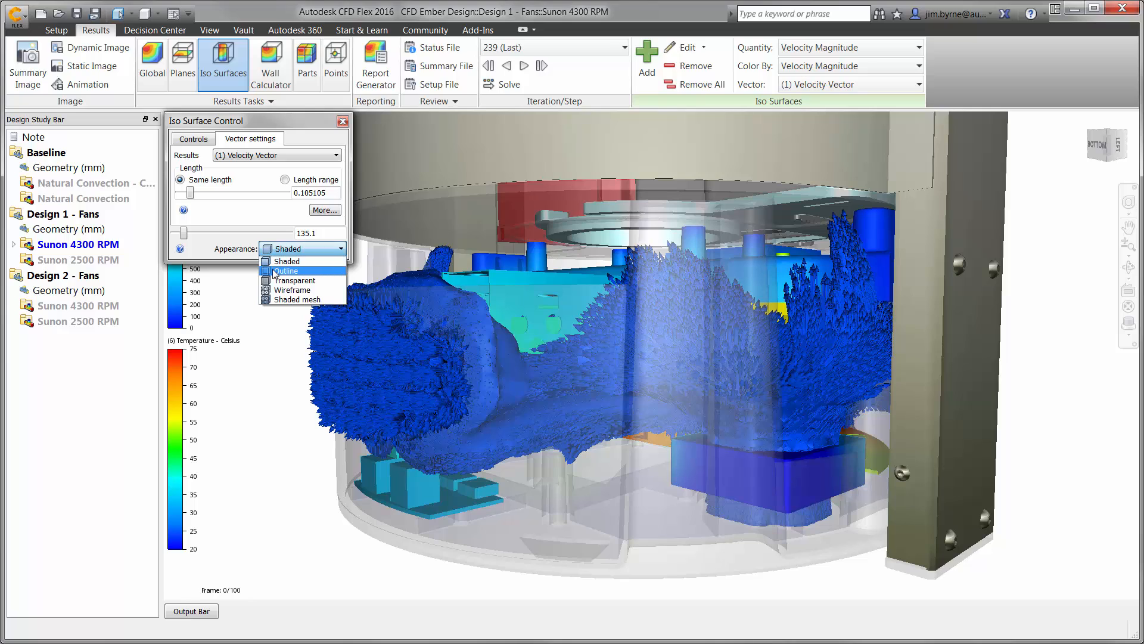
{"action": "left_click", "coordinate": [273, 270]}
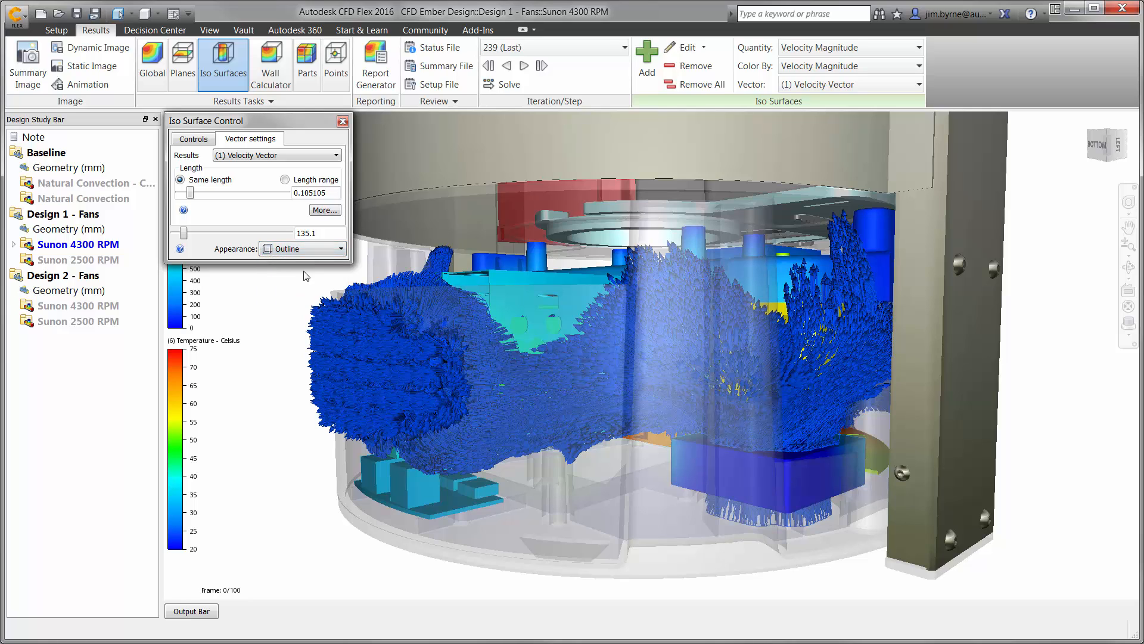
Inspect the iso surface's velocity vectors around the model and remove the iso surface.
{"action": "left_click", "coordinate": [1126, 145]}
{"action": "left_click", "coordinate": [1126, 145]}
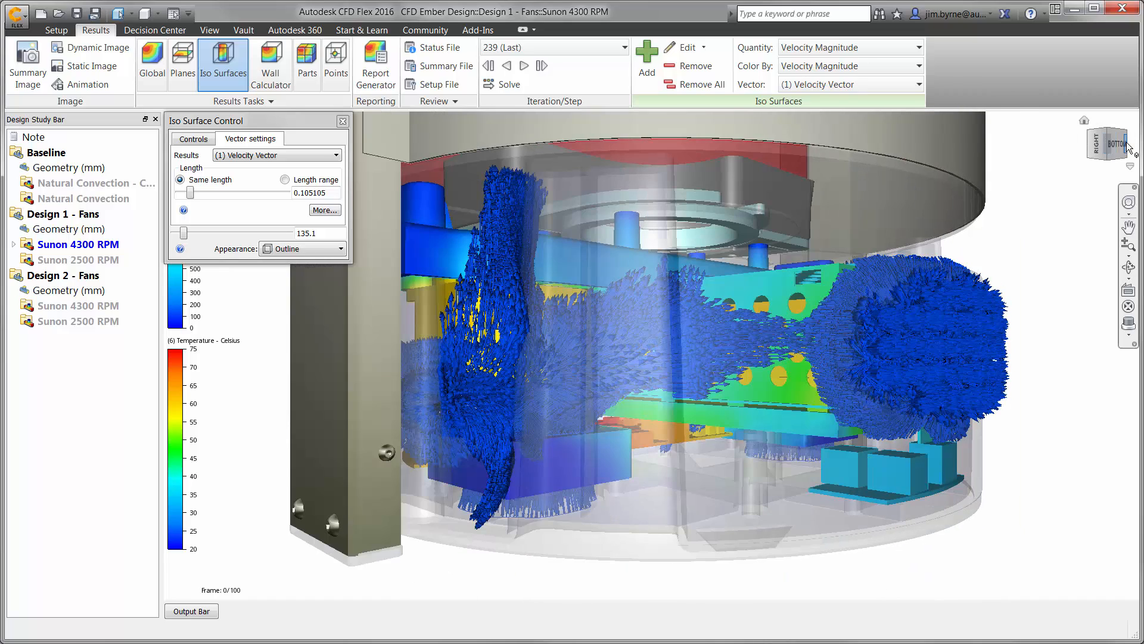
{"action": "left_click", "coordinate": [1126, 145]}
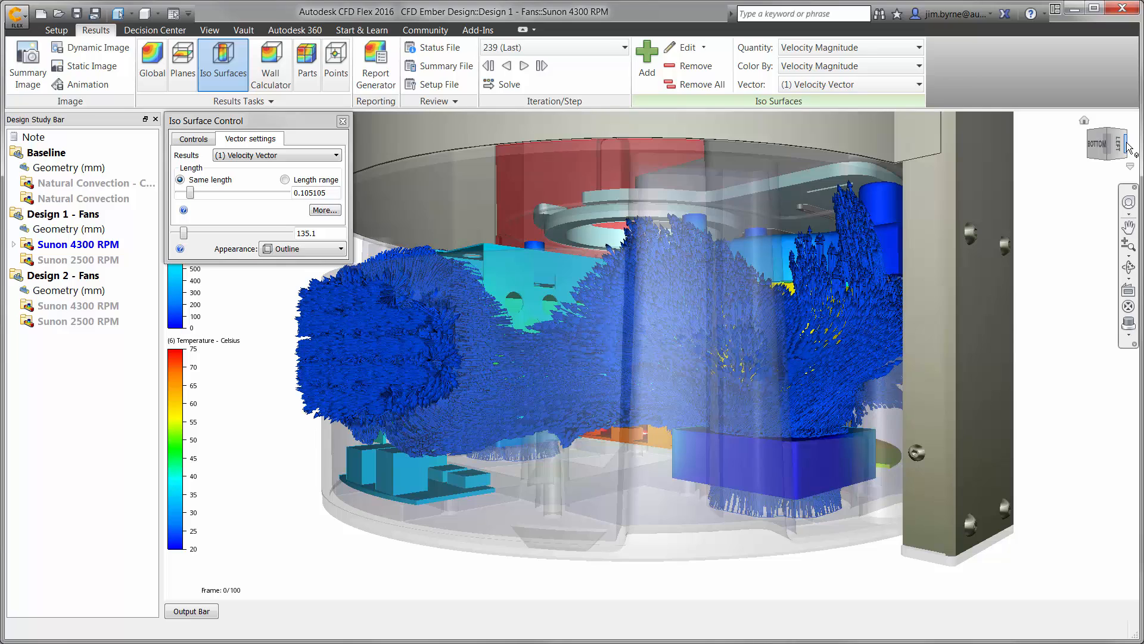
{"action": "left_click", "coordinate": [683, 66]}
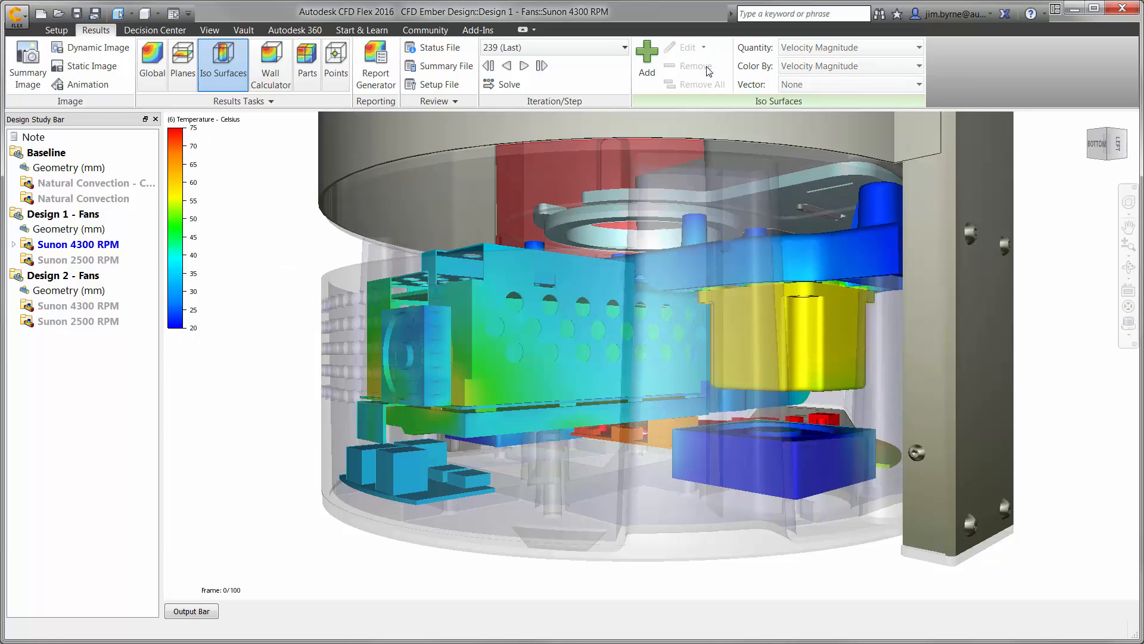
Add a results plane showing Velocity Magnitude and position it to cut through the lower blue fan and the side vents.
{"action": "left_click", "coordinate": [183, 65]}
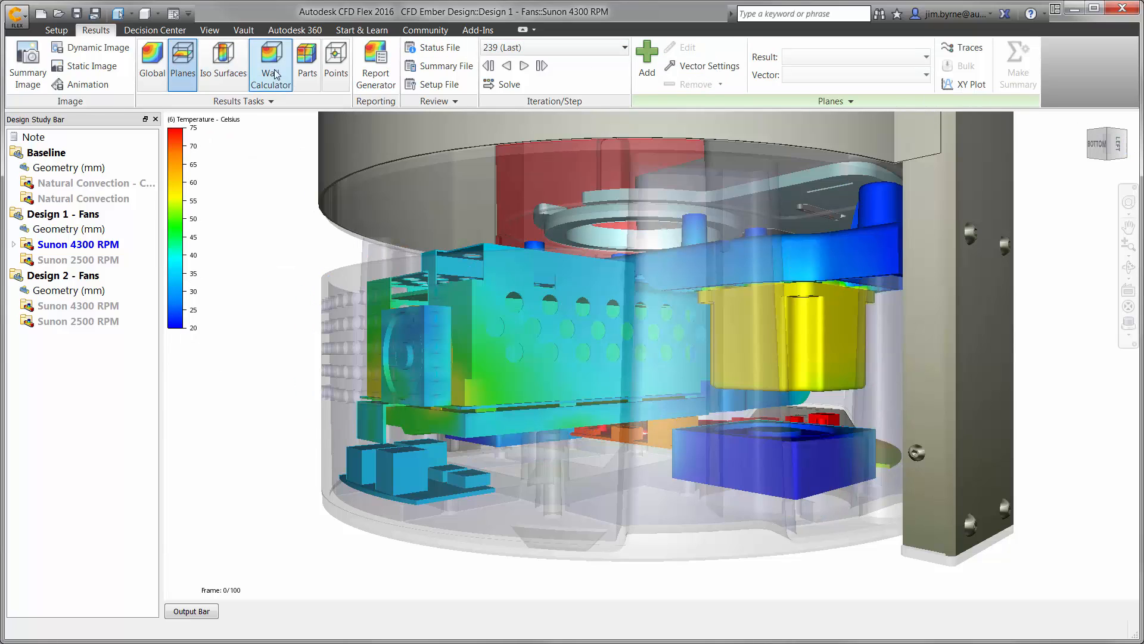
{"action": "left_click", "coordinate": [647, 60]}
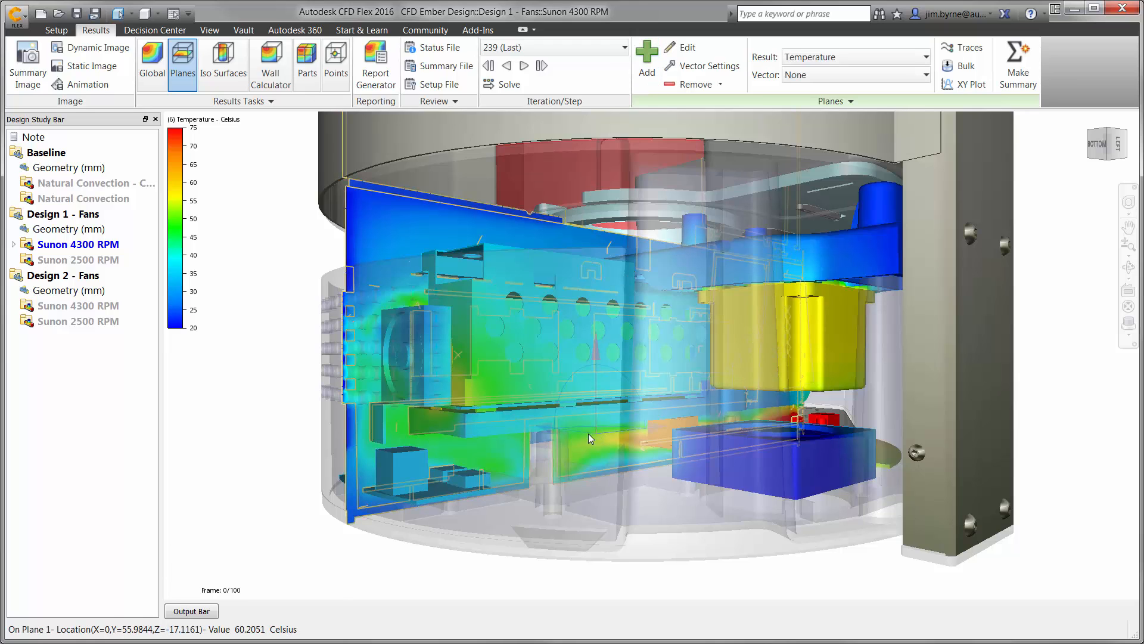
{"action": "left_click_drag", "start_coordinate": [575, 430], "coordinate": [652, 452]}
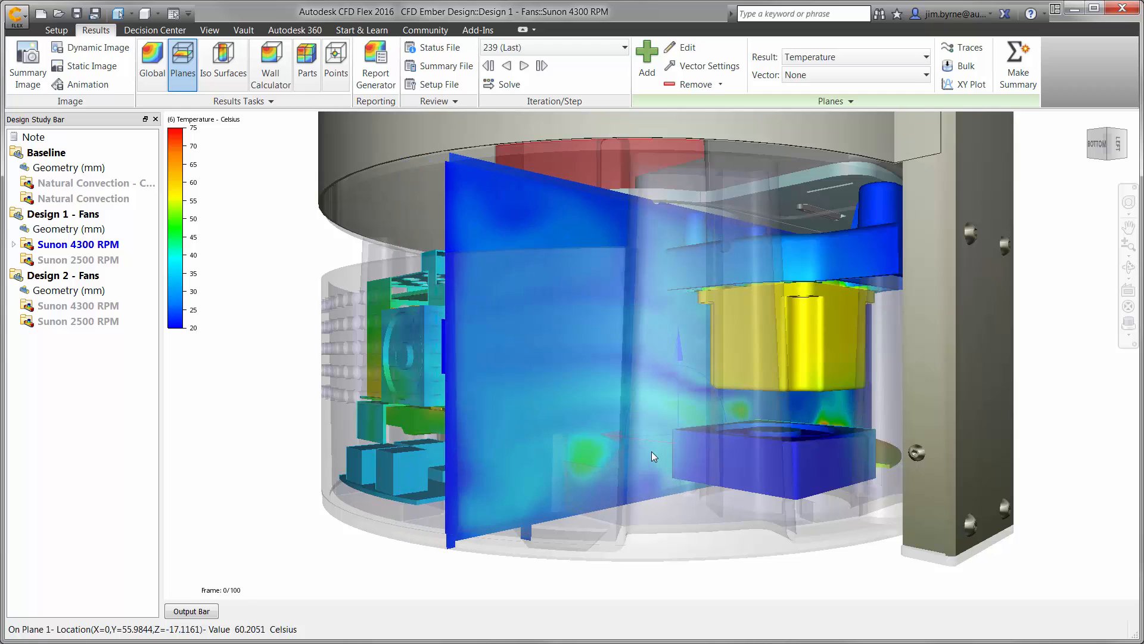
{"action": "right_click", "coordinate": [550, 263]}
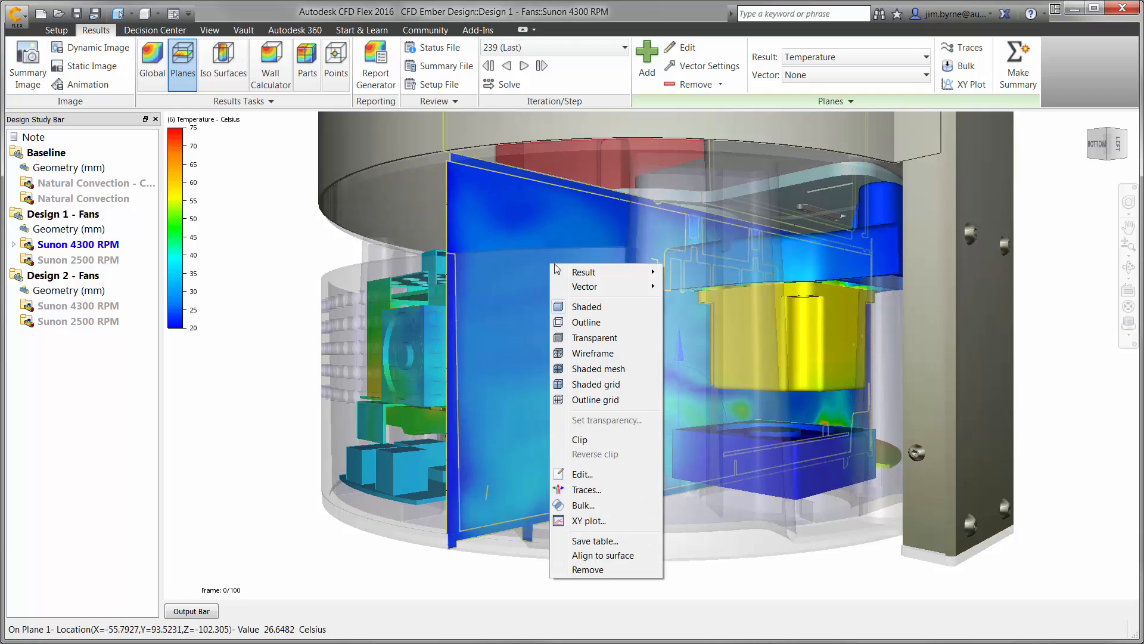
{"action": "mouse_move", "coordinate": [599, 275]}
{"action": "left_click", "coordinate": [690, 275]}
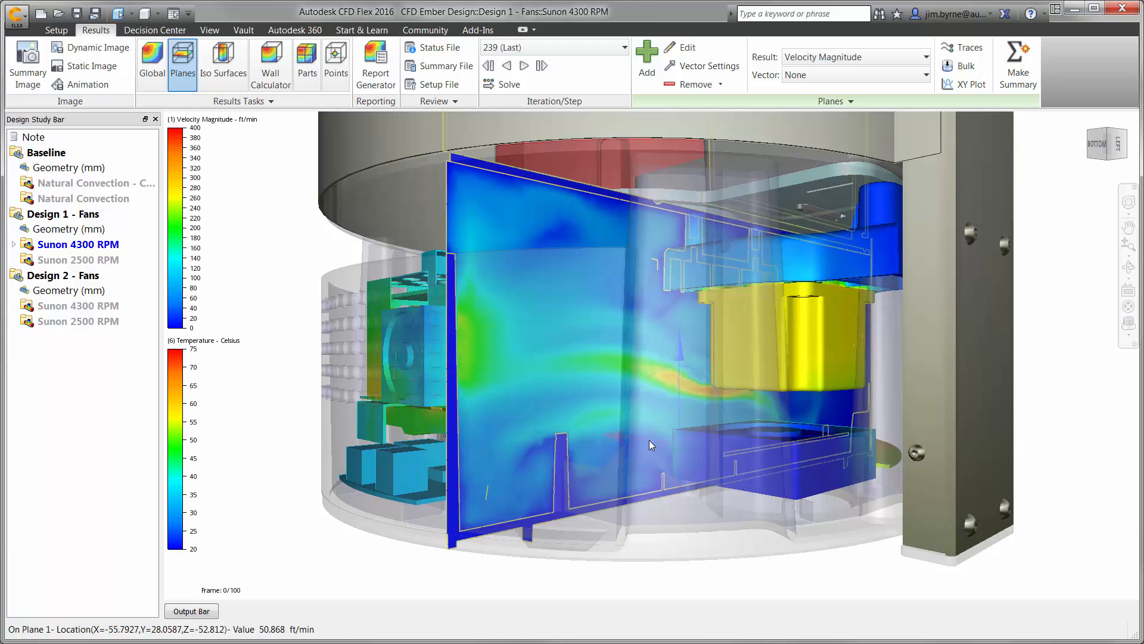
{"action": "left_click_drag", "start_coordinate": [649, 440], "coordinate": [729, 435]}
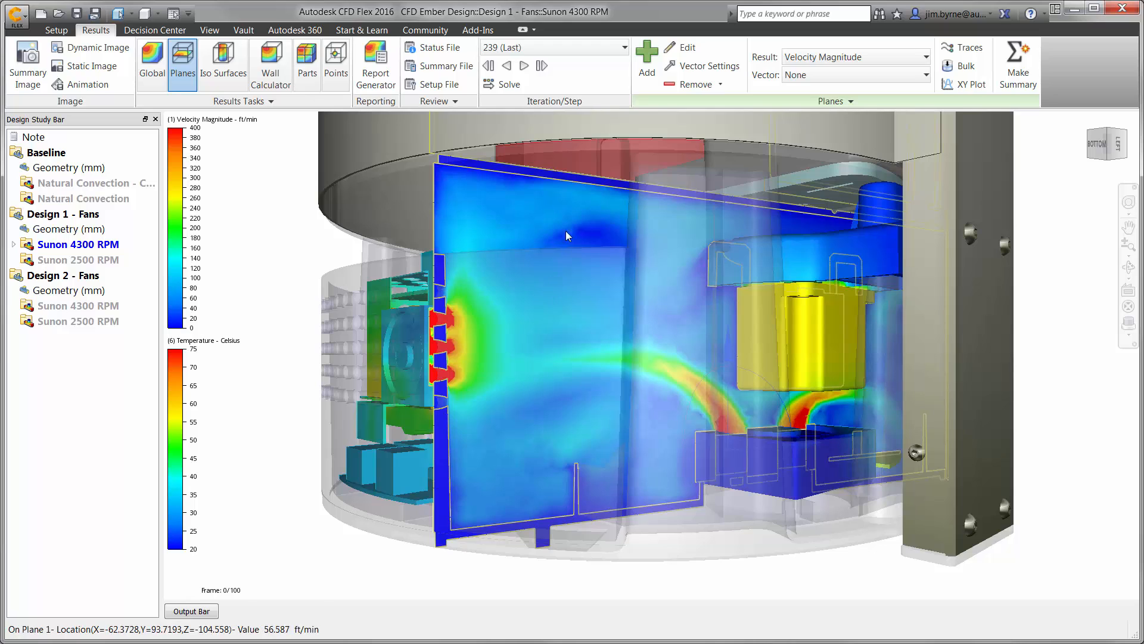
Show Velocity Vector arrows on the plane in Outline appearance, with grid spacing 1.63 and vector length 0.0750751.
{"action": "left_click", "coordinate": [703, 66]}
{"action": "left_click", "coordinate": [249, 154]}
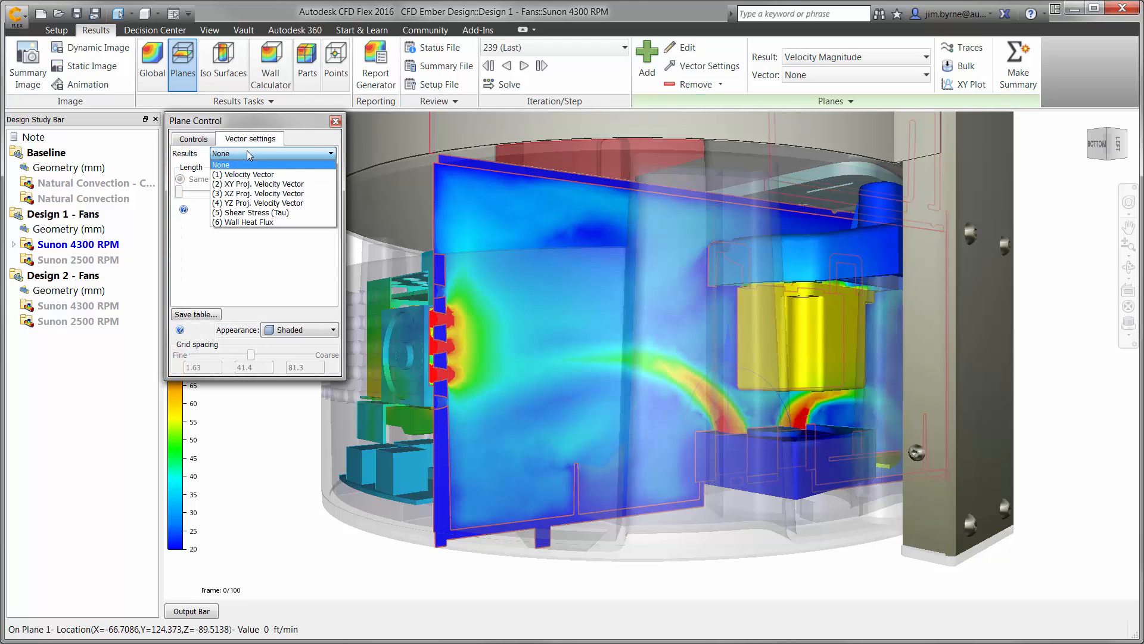
{"action": "left_click", "coordinate": [250, 174]}
{"action": "left_click", "coordinate": [296, 331]}
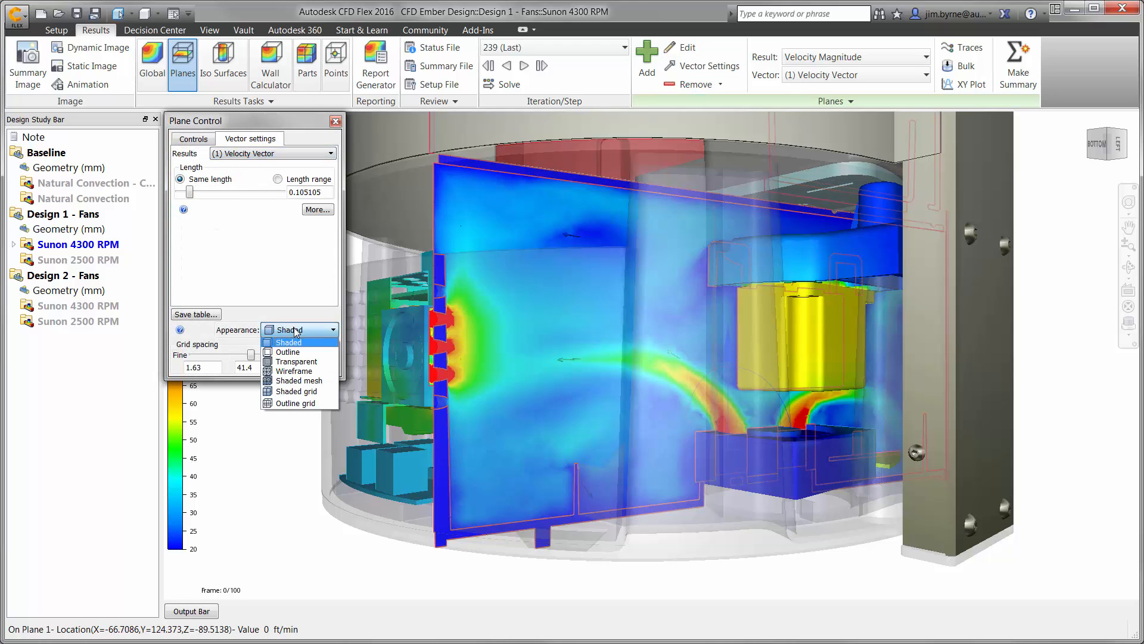
{"action": "left_click", "coordinate": [288, 351]}
{"action": "left_click_drag", "start_coordinate": [251, 355], "coordinate": [190, 356]}
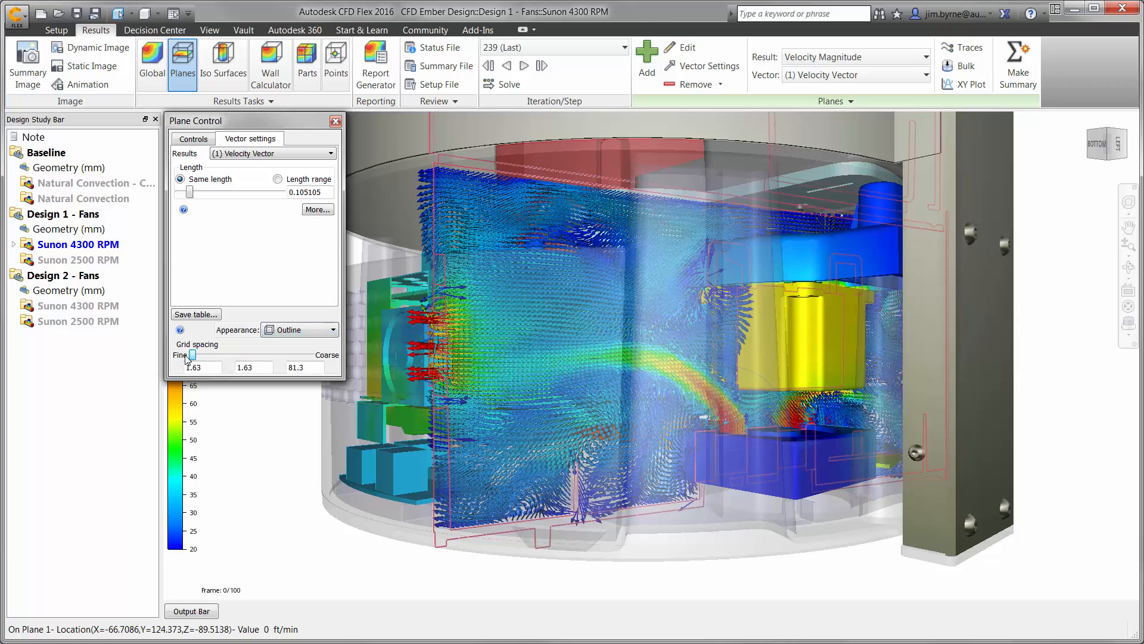
{"action": "left_click_drag", "start_coordinate": [191, 195], "coordinate": [190, 196]}
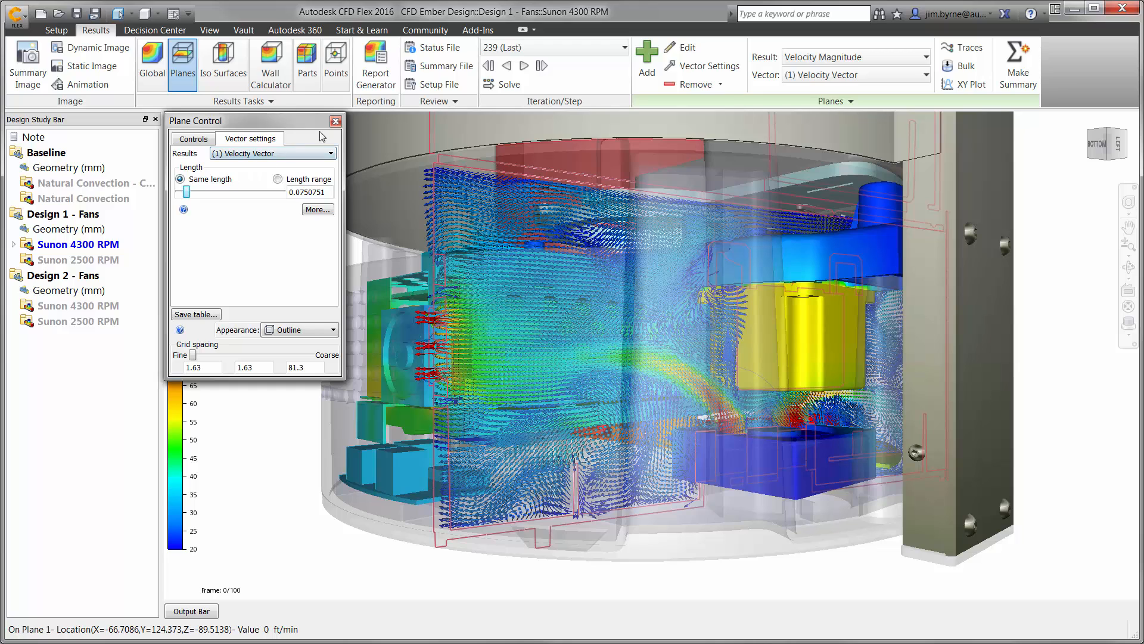
Close the plane settings and remove the velocity results plane.
{"action": "left_click", "coordinate": [335, 120]}
{"action": "left_click", "coordinate": [691, 84]}
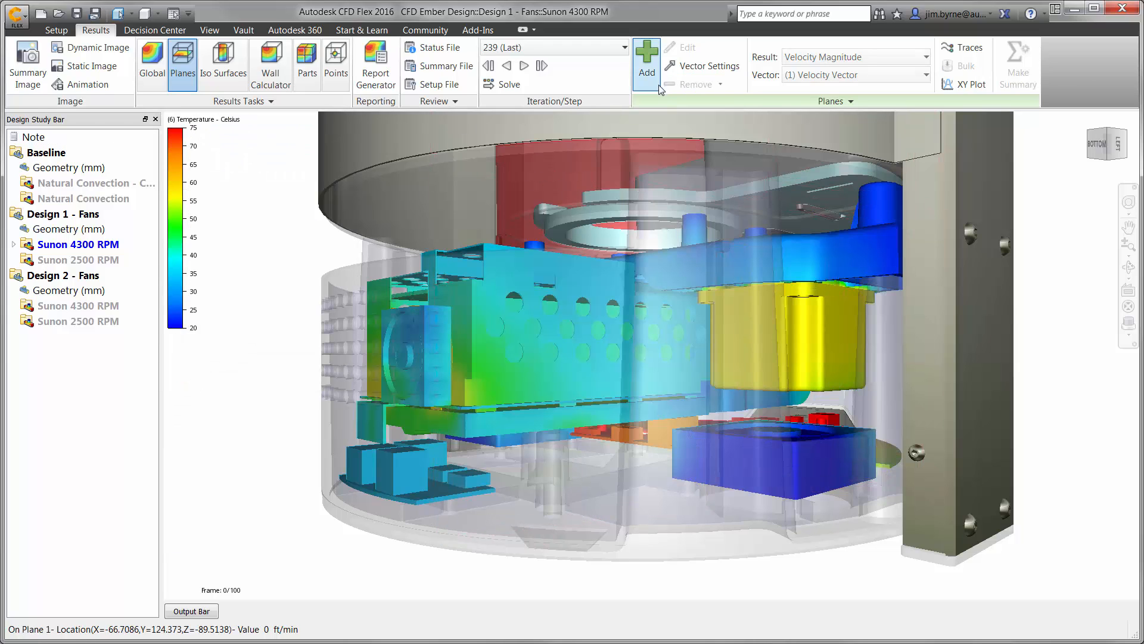
Open the Decision Center and split the display into two side-by-side viewports to compare the 4300 RPM and 2500 RPM designs.
{"action": "left_click", "coordinate": [155, 30]}
{"action": "left_click", "coordinate": [209, 31]}
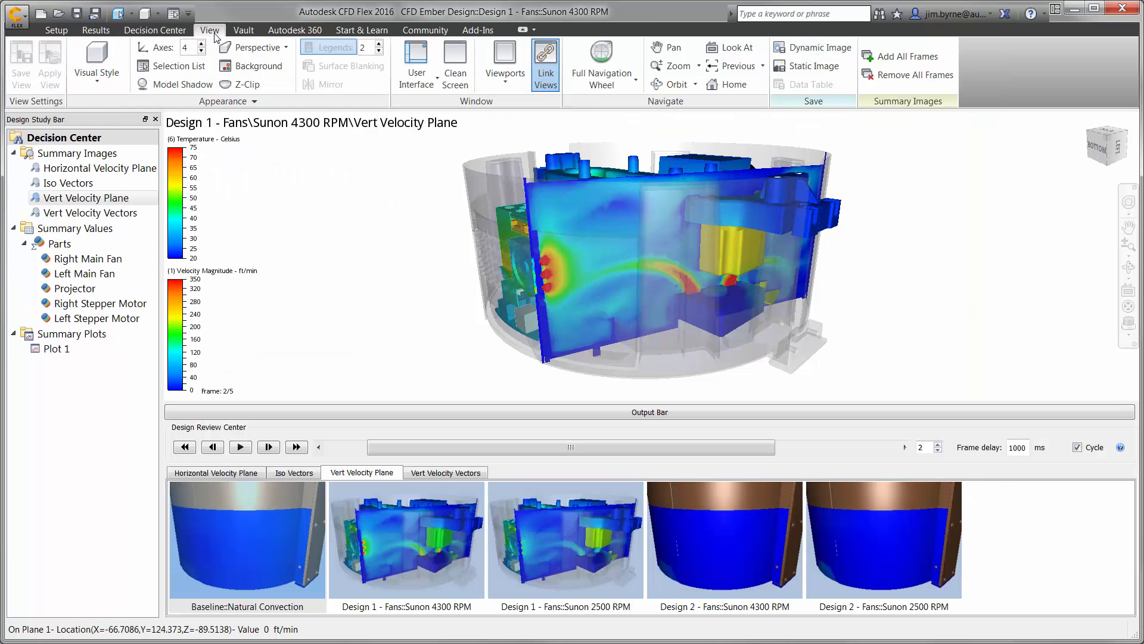
{"action": "left_click", "coordinate": [505, 66]}
{"action": "left_click", "coordinate": [502, 137]}
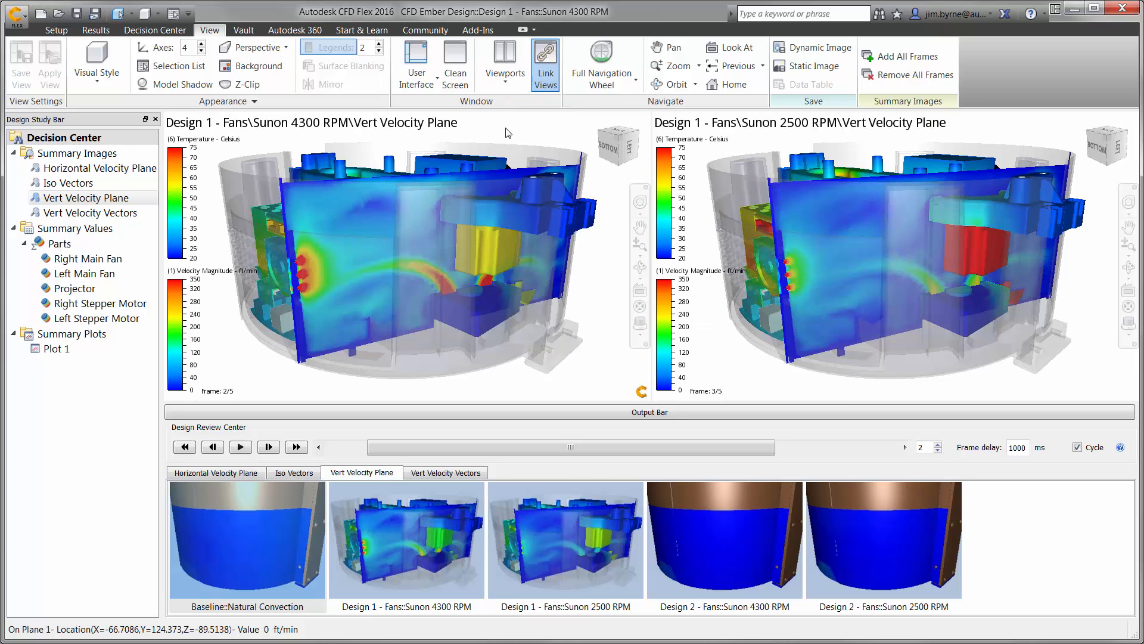
Compare the Vert Velocity Vectors and Iso Vectors summary images of both fan speeds, viewing the iso vectors from several sides.
{"action": "left_click", "coordinate": [139, 213]}
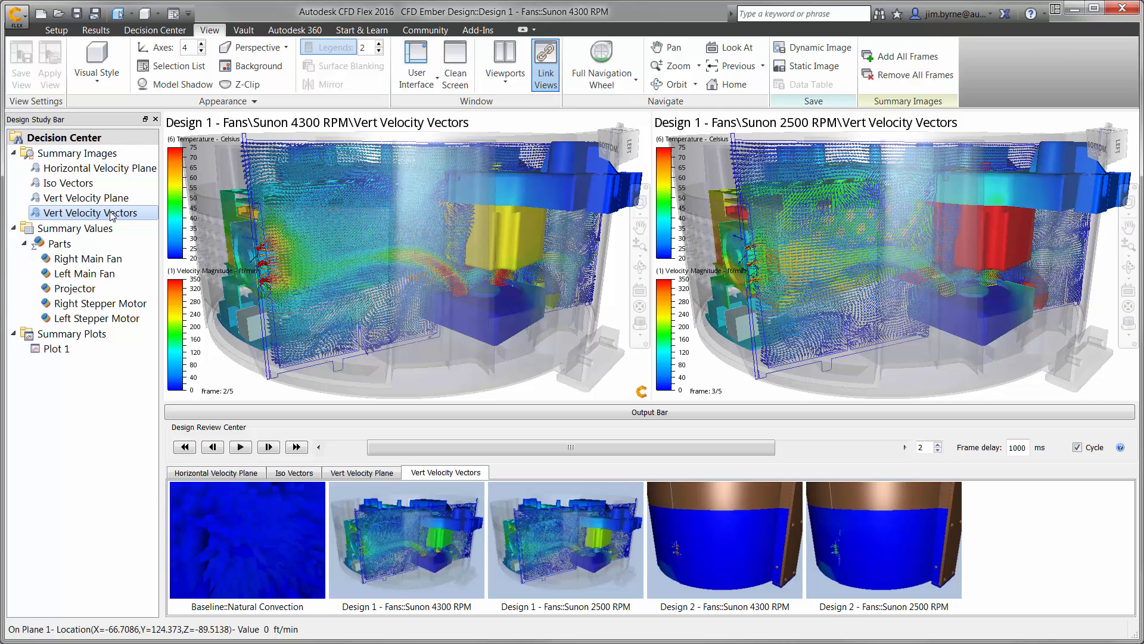
{"action": "left_click", "coordinate": [80, 183]}
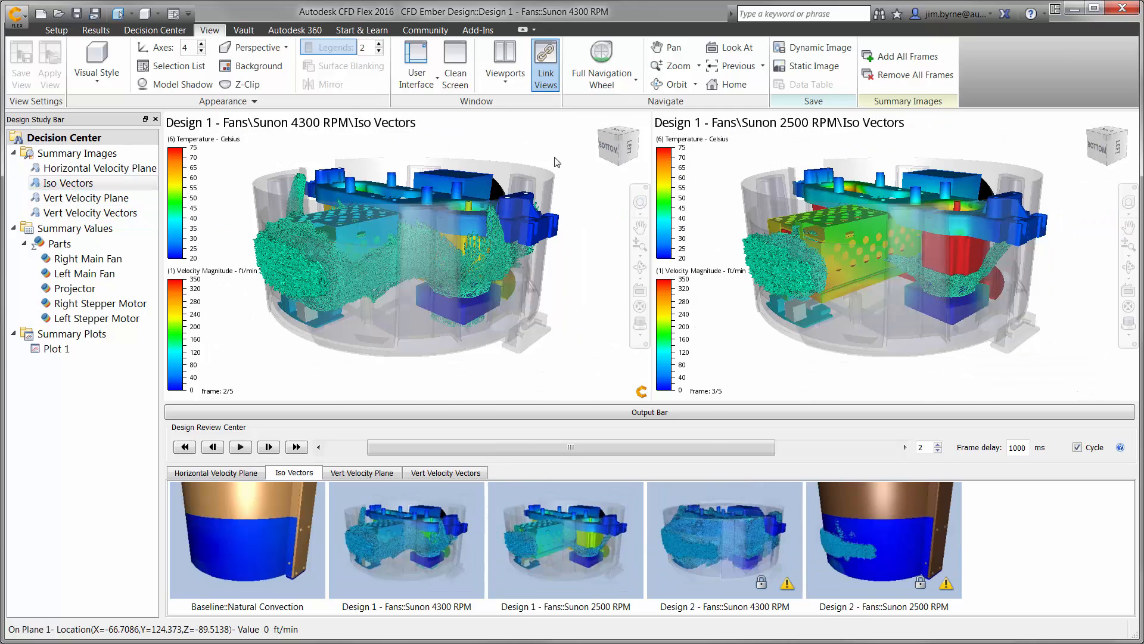
{"action": "left_click", "coordinate": [599, 142]}
{"action": "left_click", "coordinate": [600, 144]}
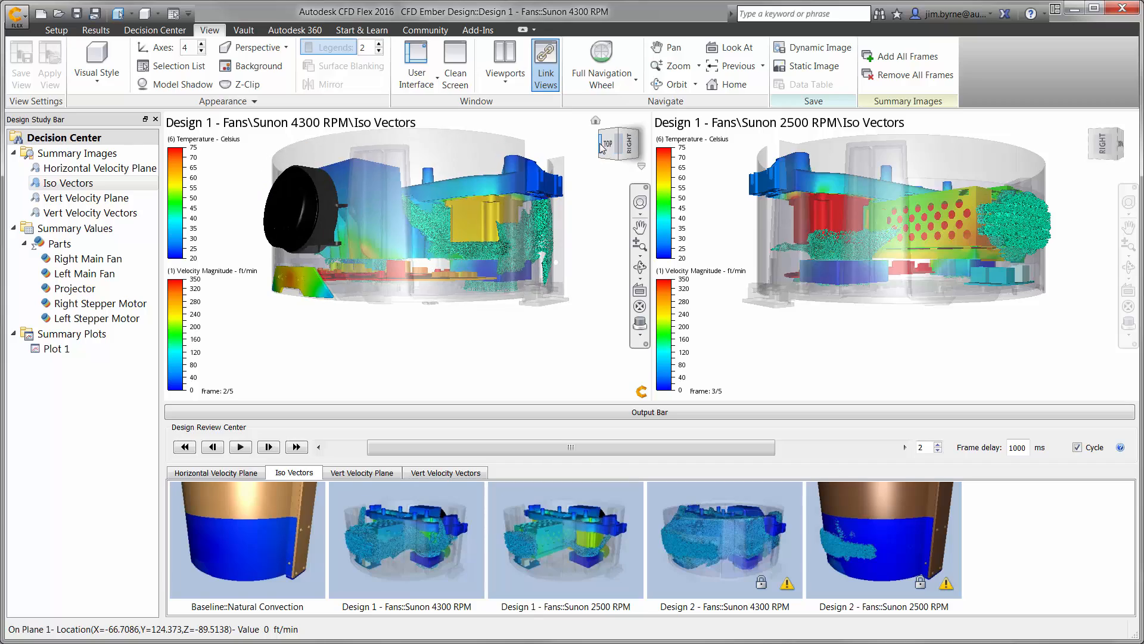
{"action": "left_click", "coordinate": [600, 145]}
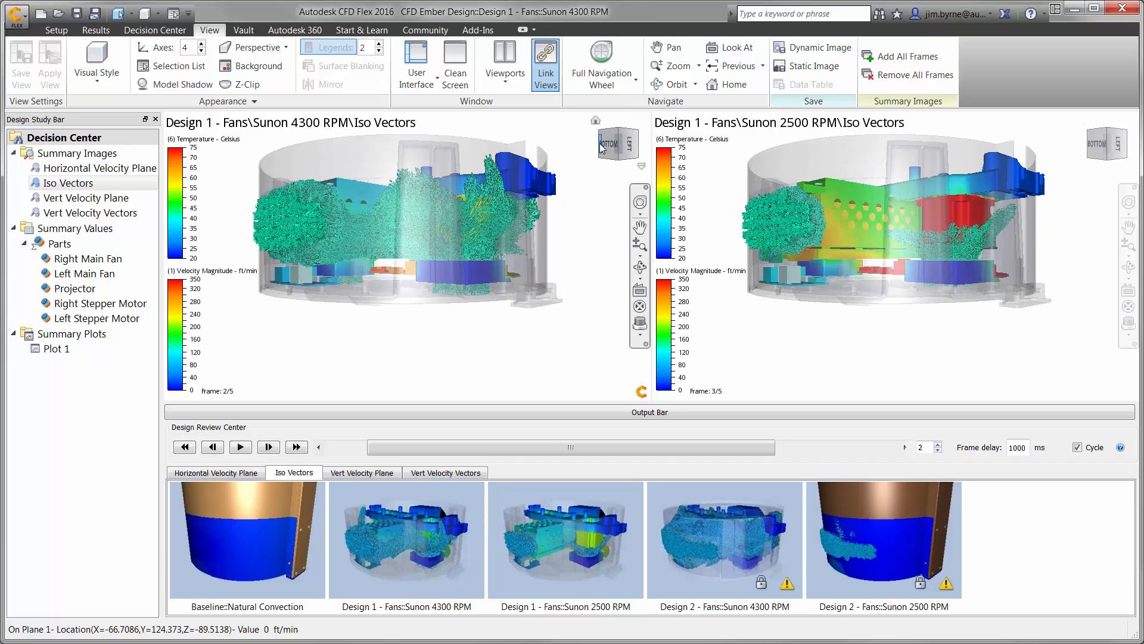
{"action": "left_click", "coordinate": [600, 143]}
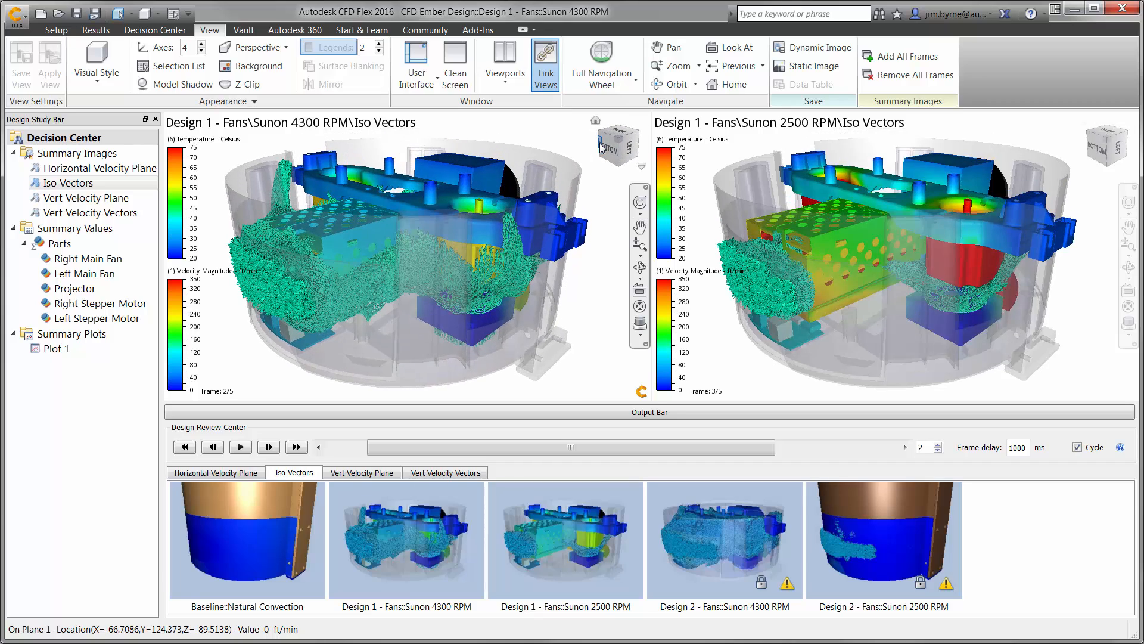
Review the summary values table for all parts and open the Plot 1 summary plot.
{"action": "left_click", "coordinate": [60, 244]}
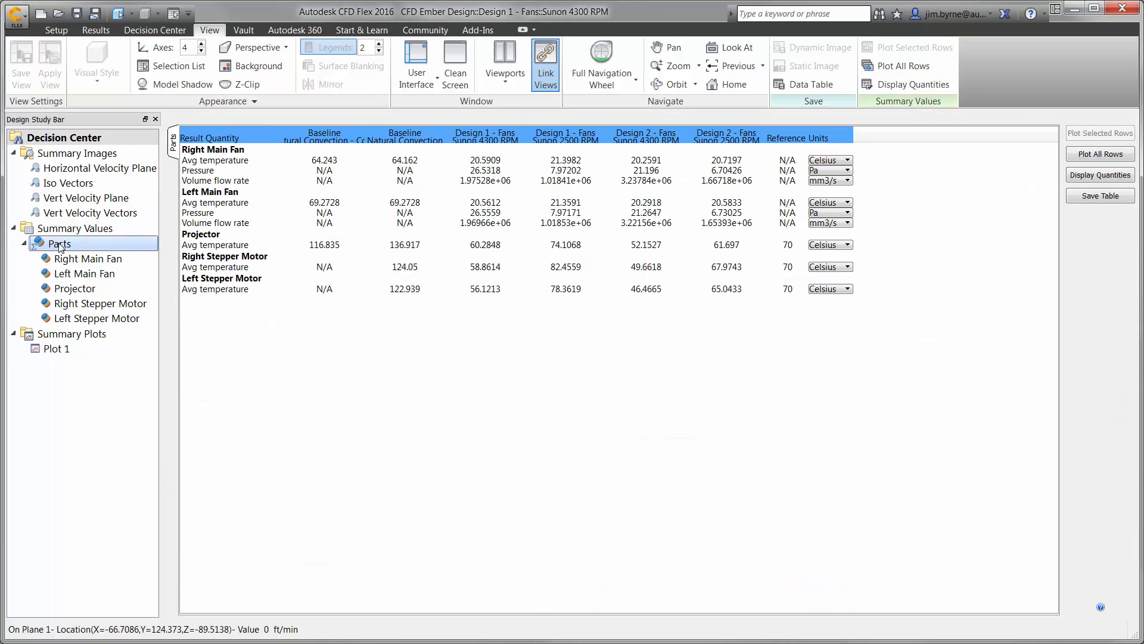
{"action": "left_click", "coordinate": [57, 348]}
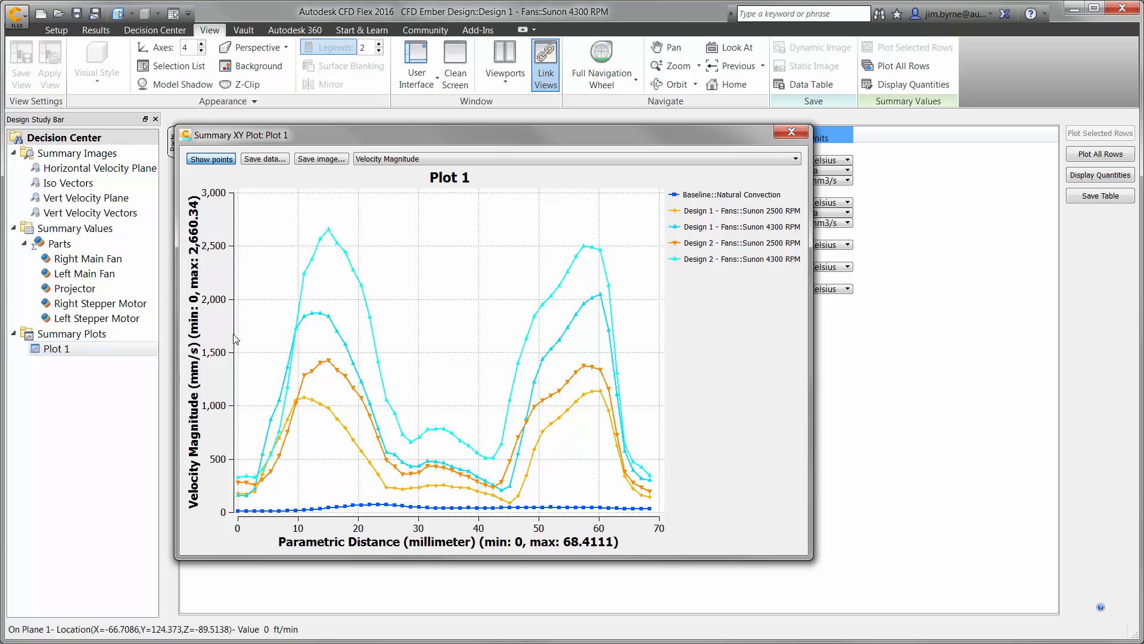
Close the summary plot, return to the results of the 4300 RPM design and play the trace animation.
{"action": "left_click", "coordinate": [791, 132]}
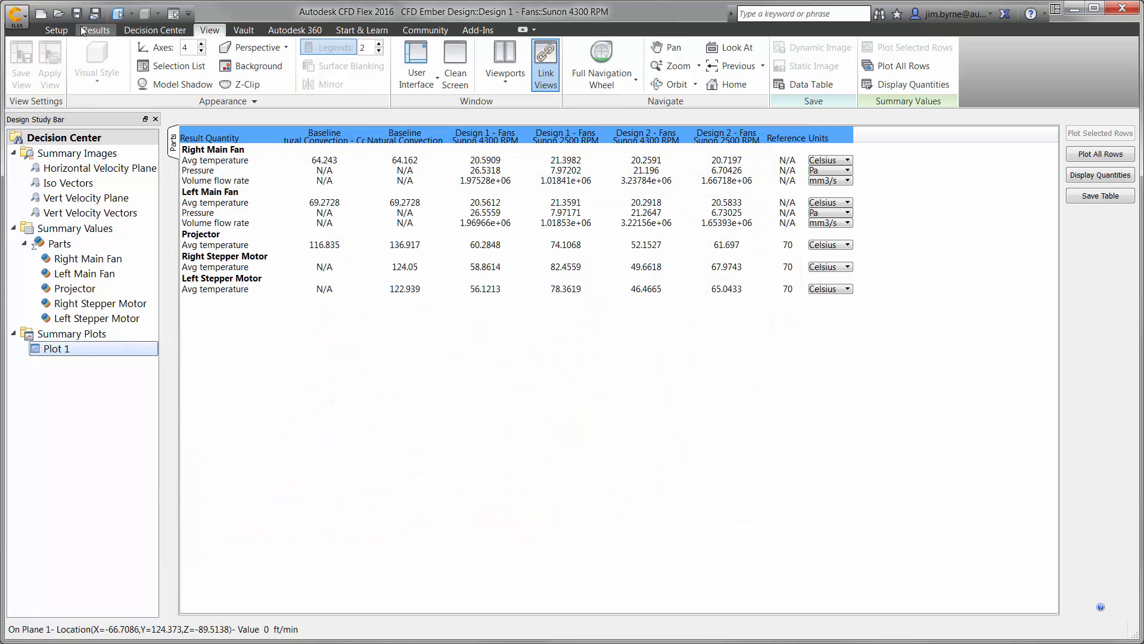
{"action": "left_click", "coordinate": [95, 30]}
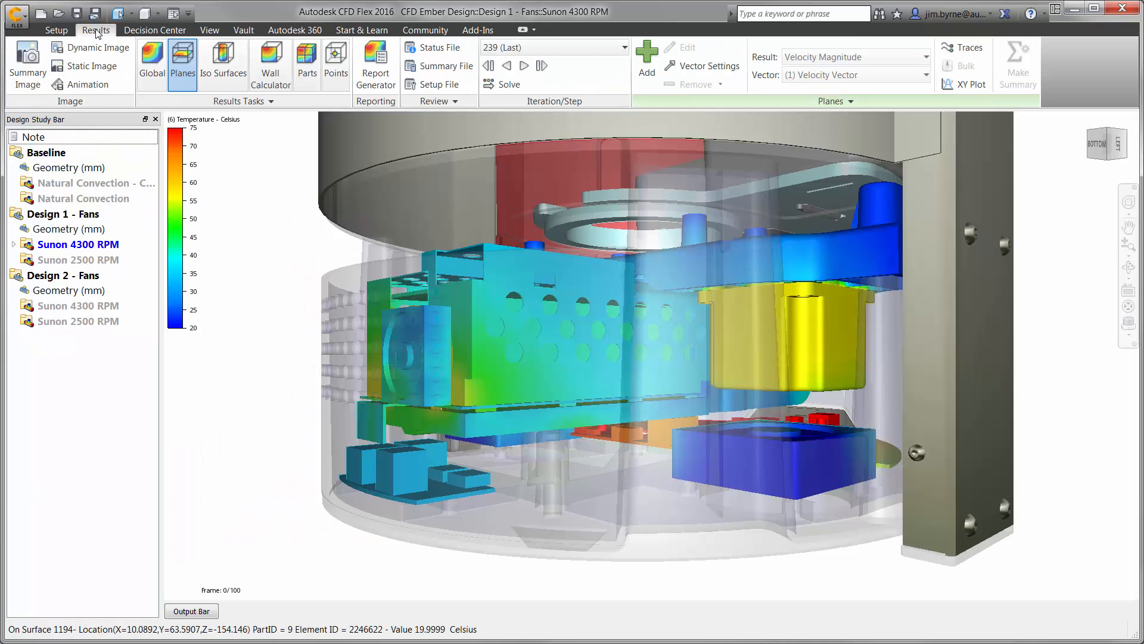
{"action": "left_click", "coordinate": [962, 48]}
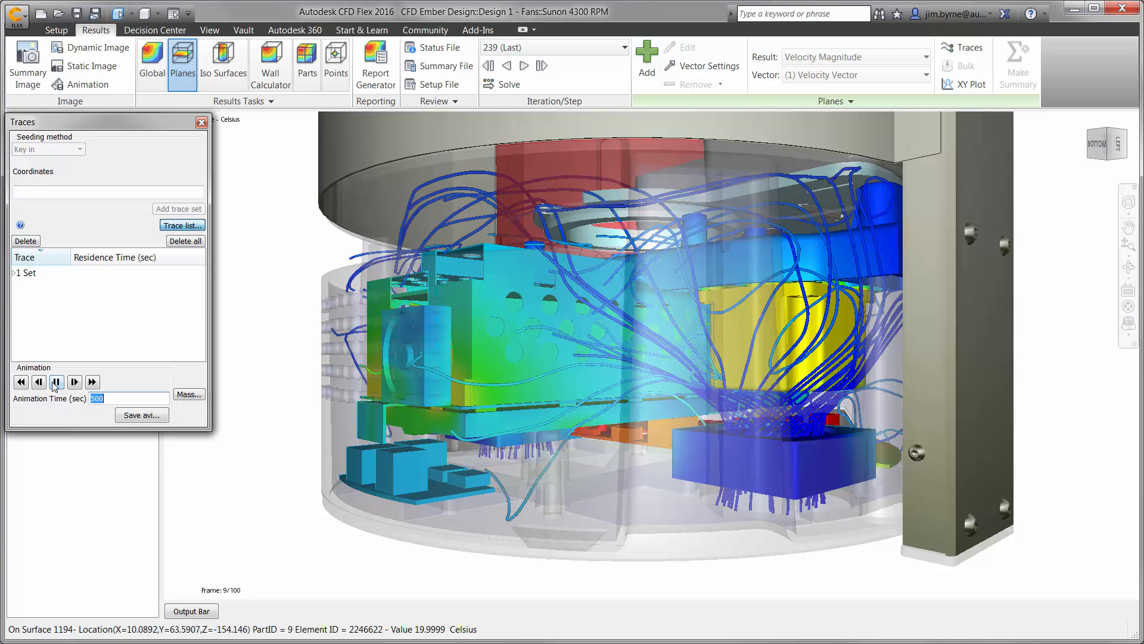
{"action": "left_click", "coordinate": [55, 384]}
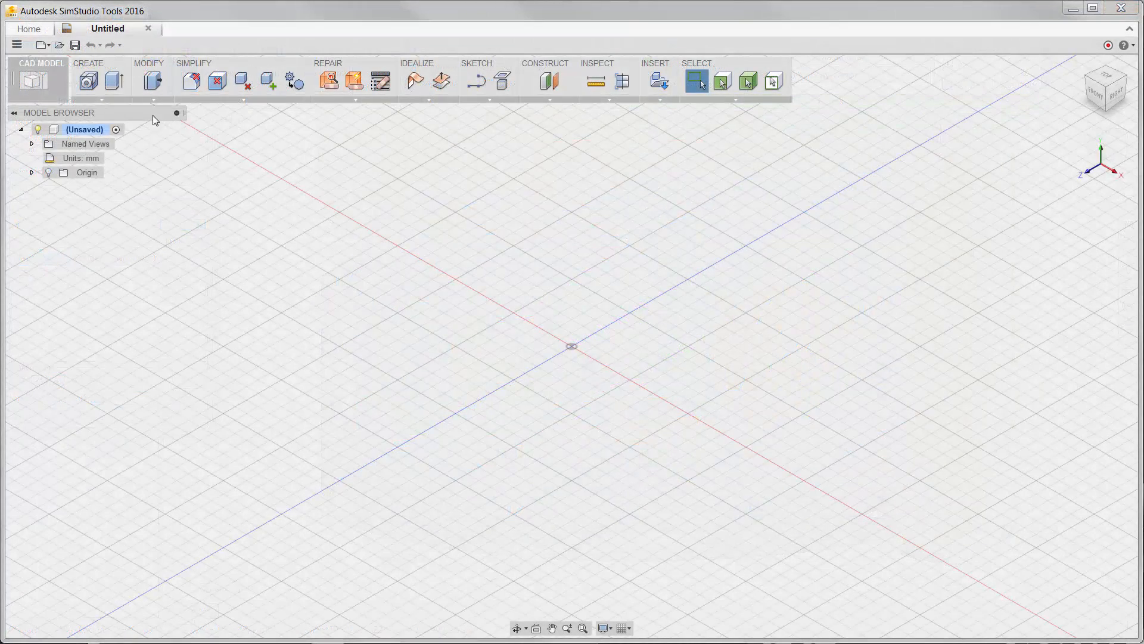
Switch to SimStudio Tools, review the supported file formats and open the assembly 001-ASY-0004 - Assembled Printer.iam.
{"action": "left_click", "coordinate": [59, 45]}
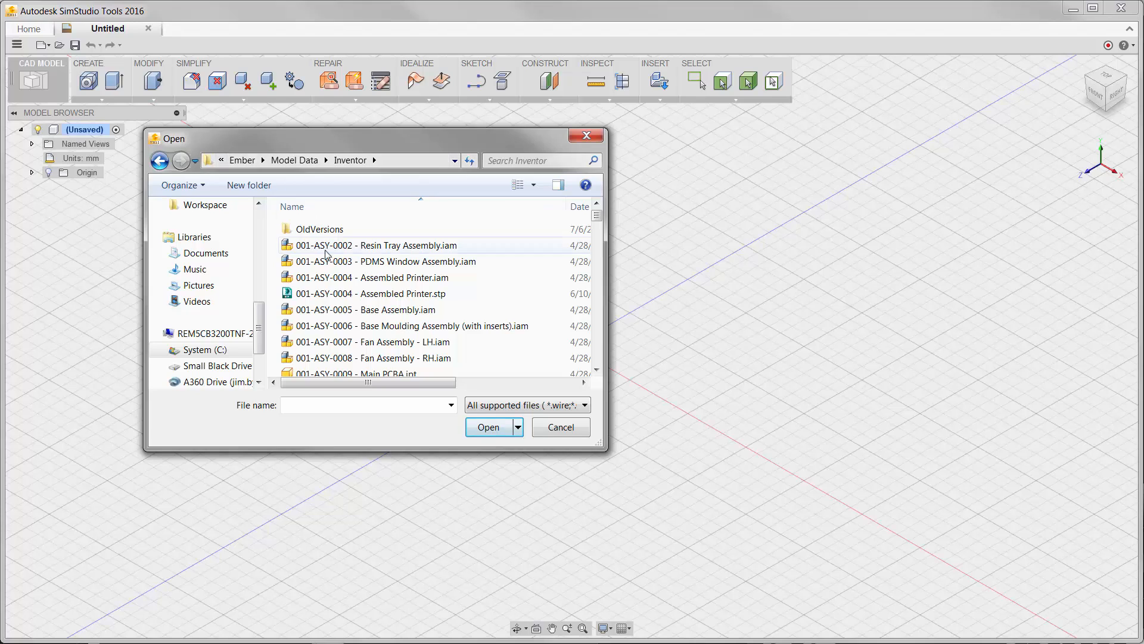
{"action": "left_click", "coordinate": [502, 406]}
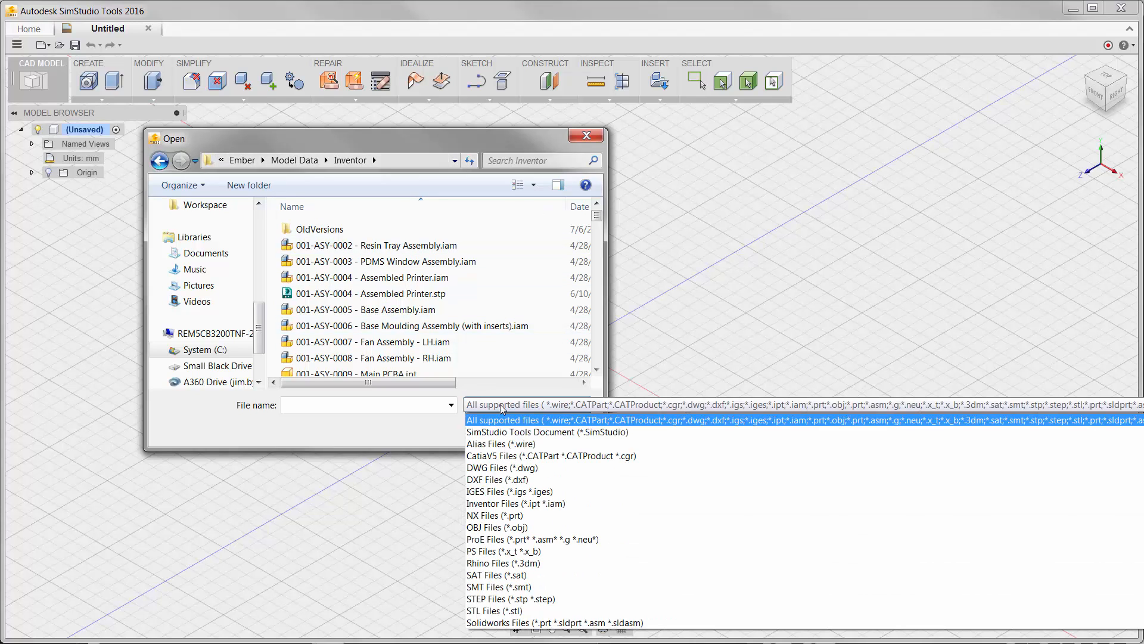
{"action": "left_click", "coordinate": [502, 407]}
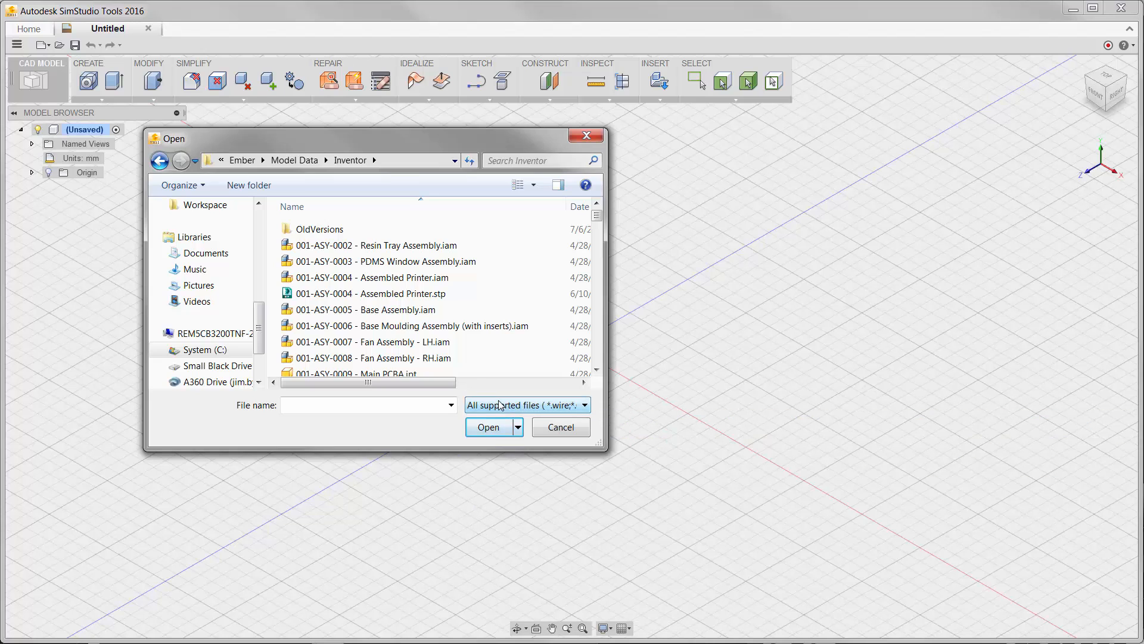
{"action": "left_click", "coordinate": [354, 278]}
{"action": "left_click", "coordinate": [488, 426]}
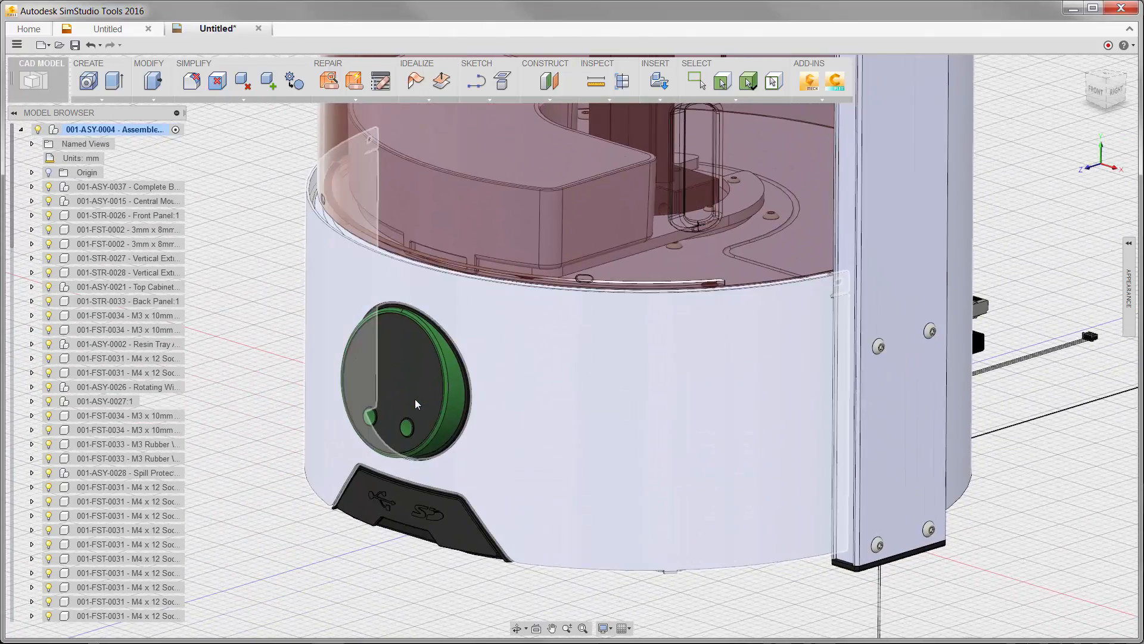
Hide the printer's front panel and the base housing behind it to expose the internal parts.
{"action": "right_click", "coordinate": [617, 389]}
{"action": "left_click", "coordinate": [602, 530]}
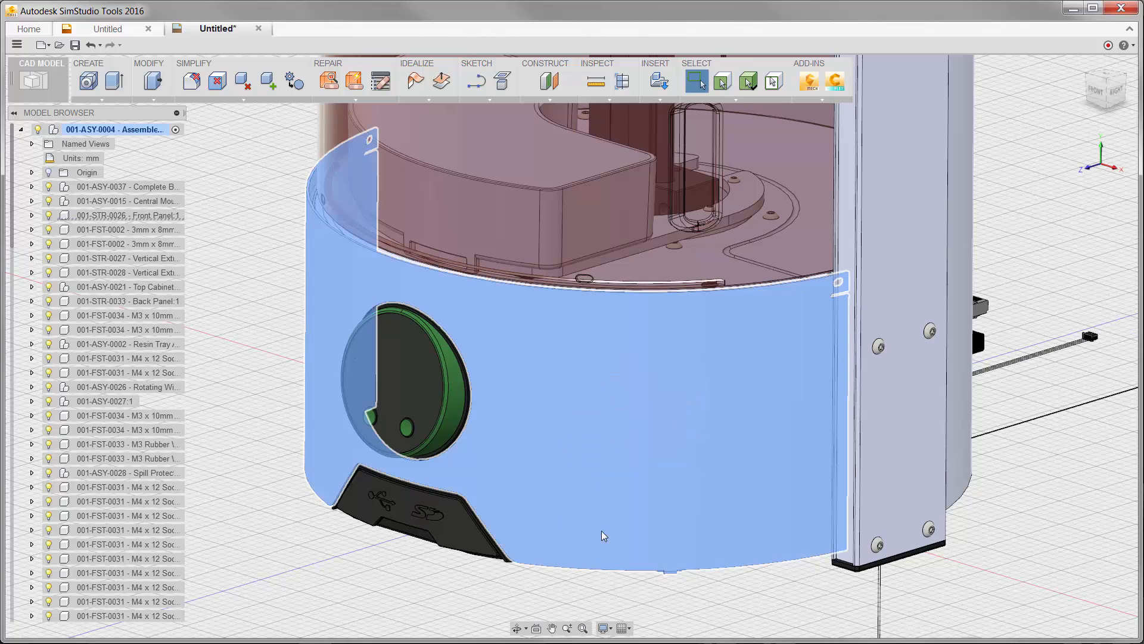
{"action": "right_click", "coordinate": [582, 468]}
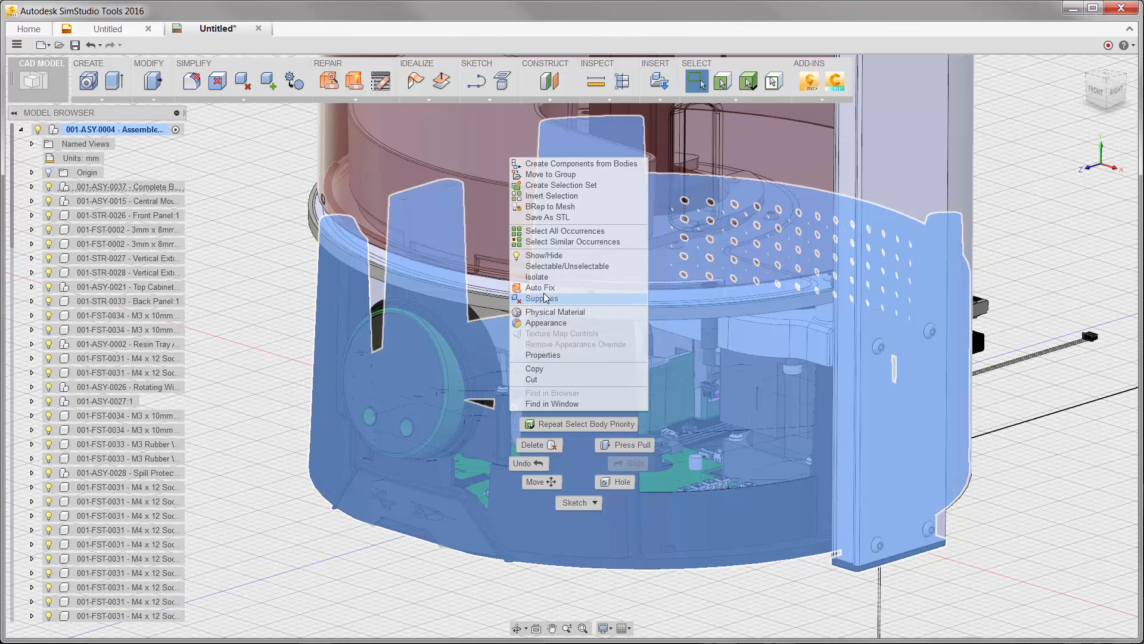
{"action": "left_click", "coordinate": [534, 255]}
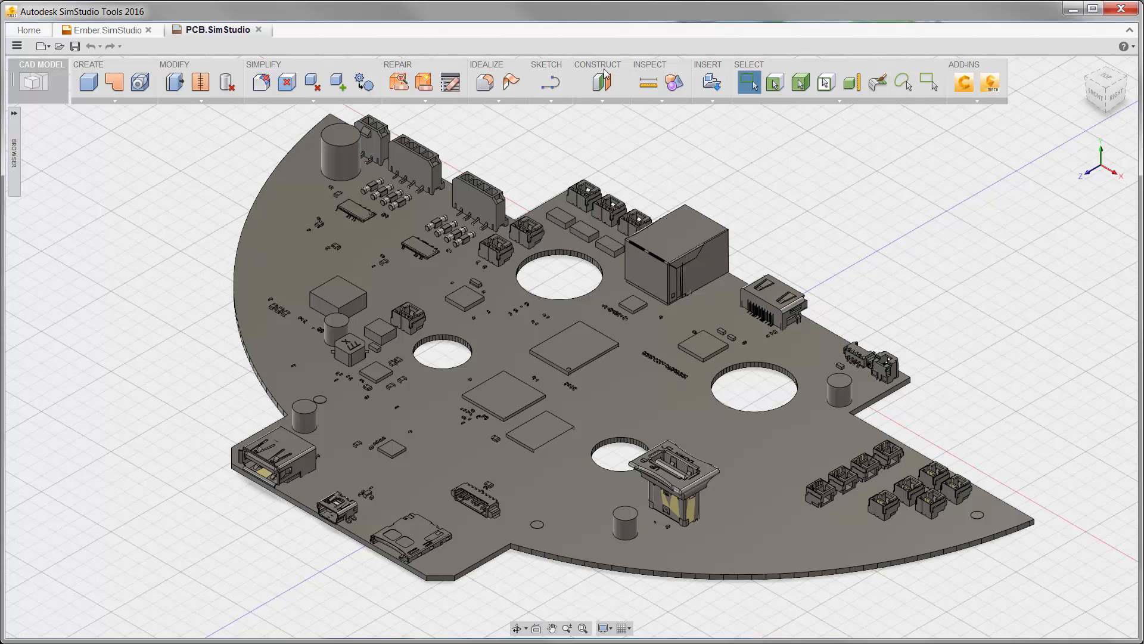
Turn on component colour cycling for the PCB and display the model properties of the whole PCB.
{"action": "left_click", "coordinate": [672, 83]}
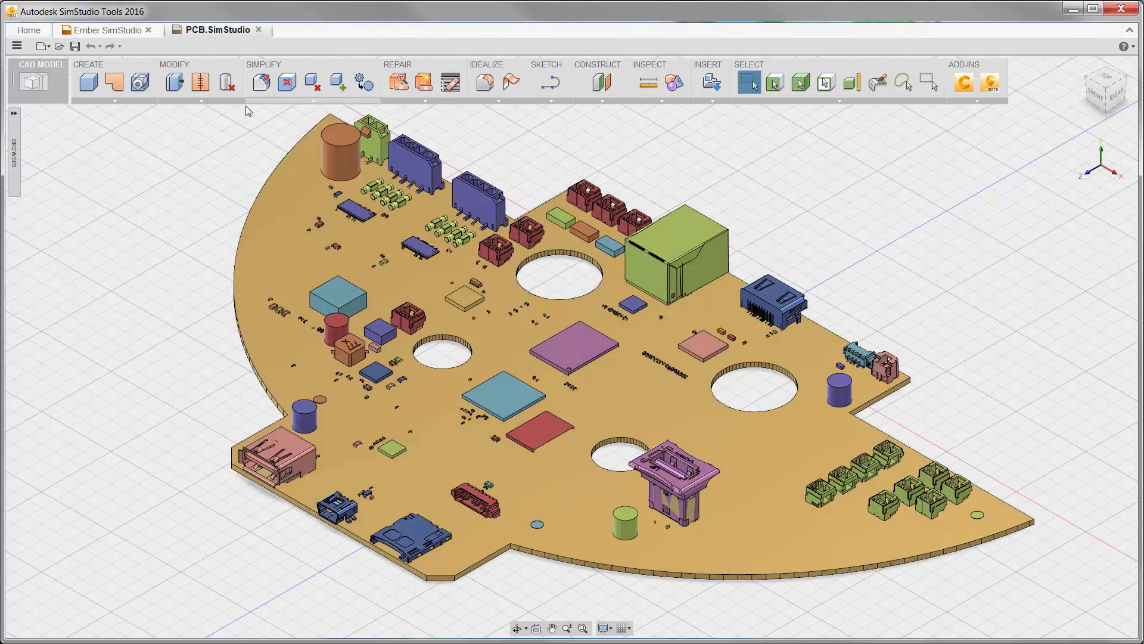
{"action": "left_click", "coordinate": [14, 146]}
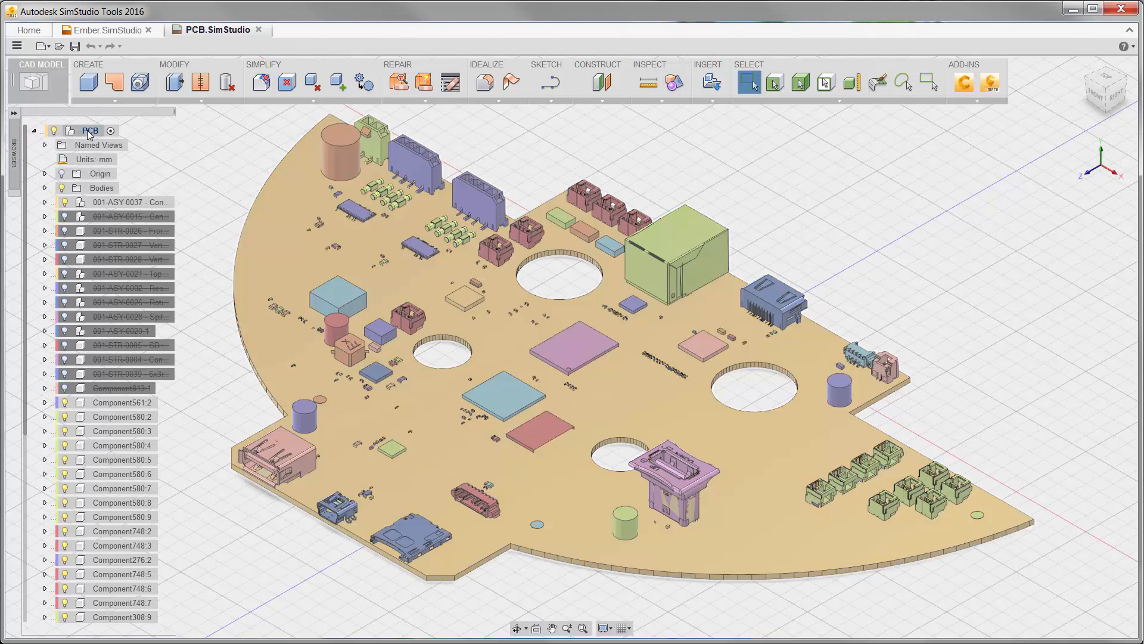
{"action": "right_click", "coordinate": [87, 131]}
{"action": "left_click", "coordinate": [124, 373]}
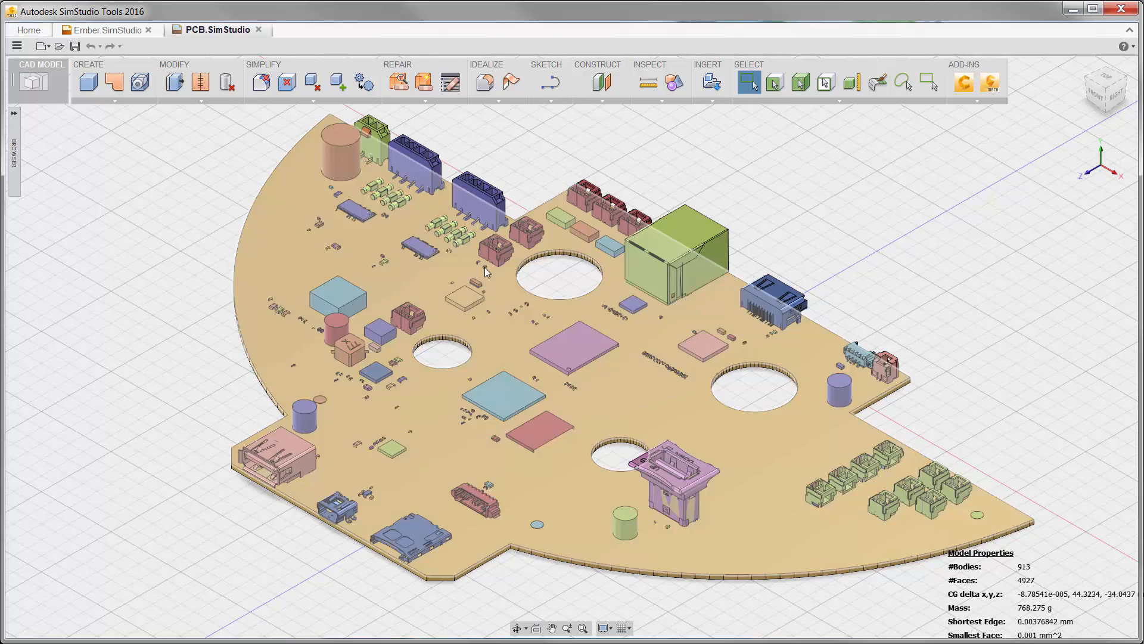
Use Select by Size to select all PCB bodies up to 2.5 mm and delete them.
{"action": "left_click", "coordinate": [854, 85]}
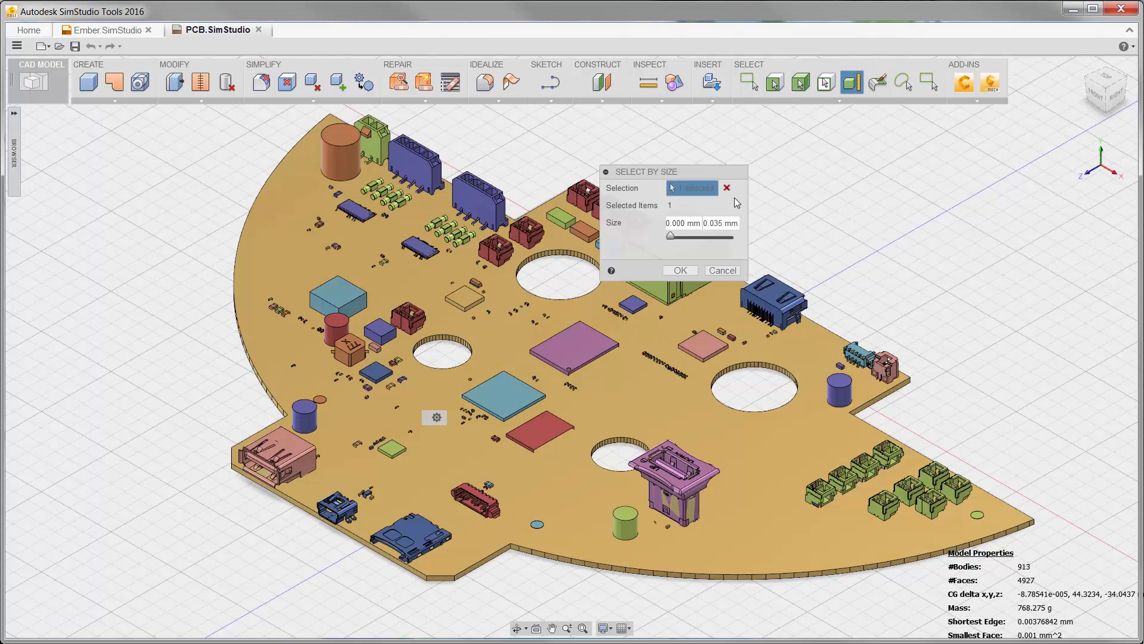
{"action": "left_click_drag", "start_coordinate": [739, 223], "coordinate": [693, 223]}
{"action": "type", "text": "2.5"}
{"action": "left_click", "coordinate": [681, 270]}
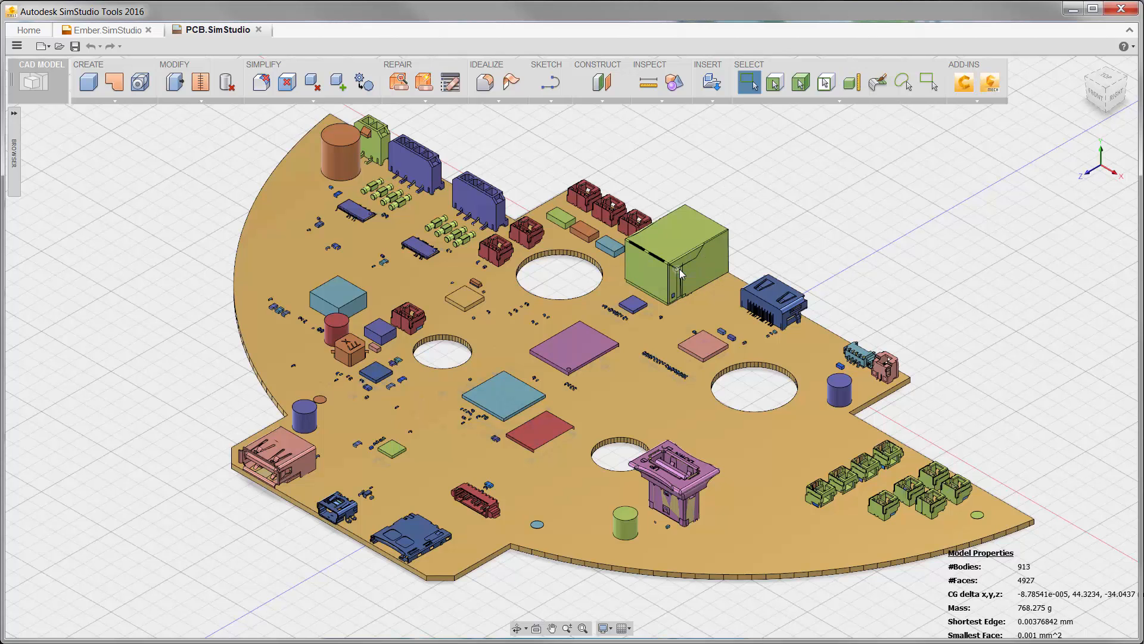
{"action": "left_click", "coordinate": [227, 83]}
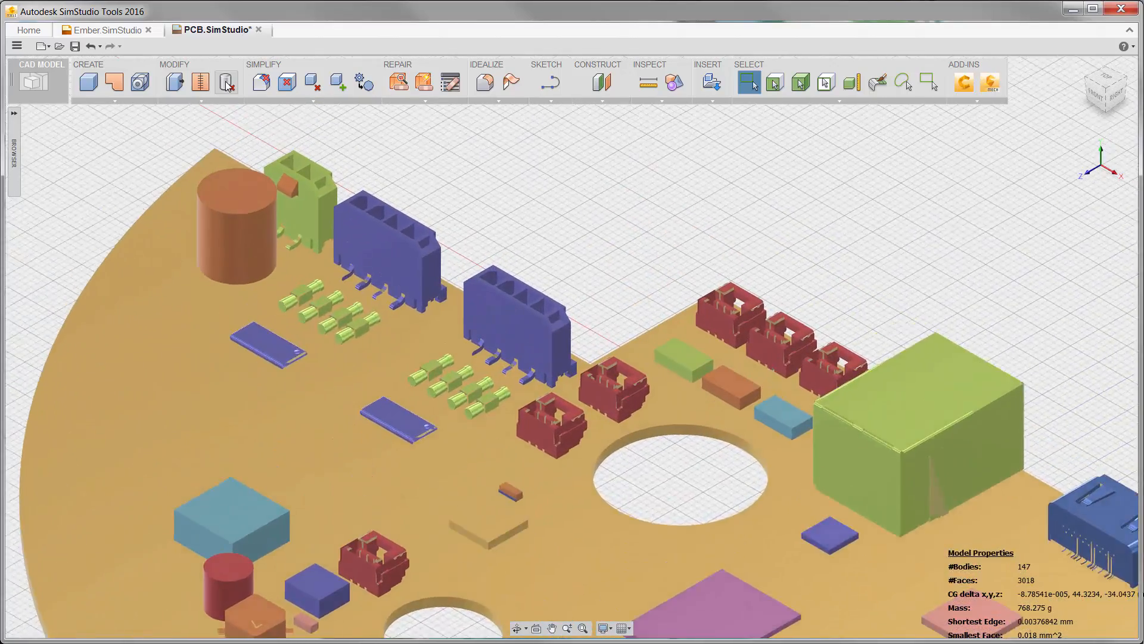
Replace all occurrences of the flat purple chip near the tall connectors with box primitives.
{"action": "left_click", "coordinate": [363, 83]}
{"action": "left_click_drag", "start_coordinate": [642, 173], "coordinate": [625, 198]}
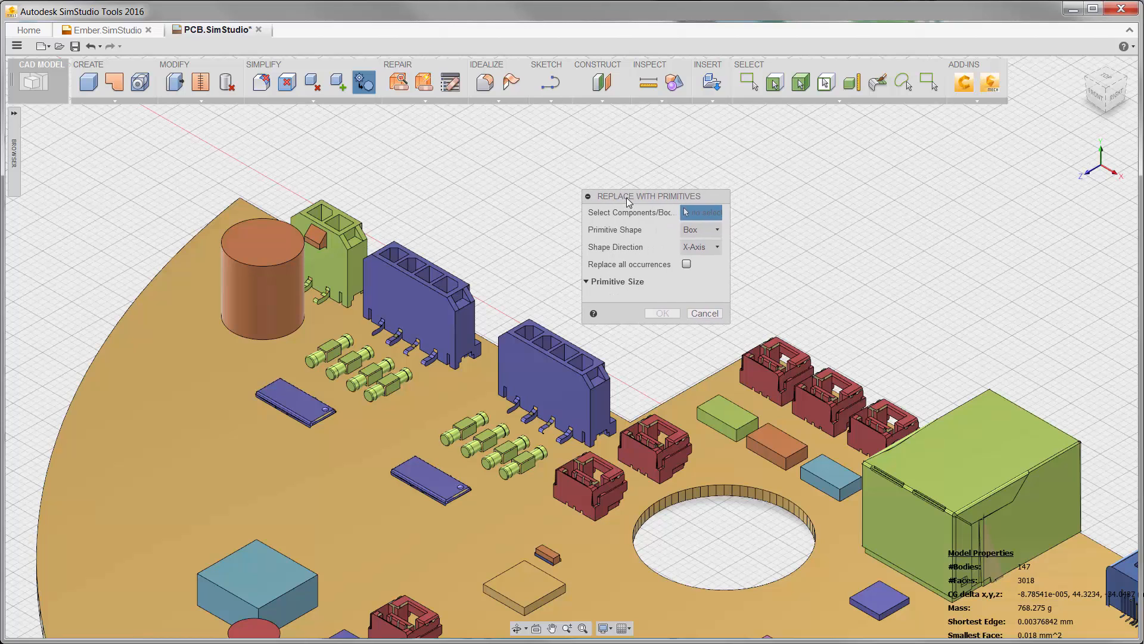
{"action": "left_click", "coordinate": [460, 484]}
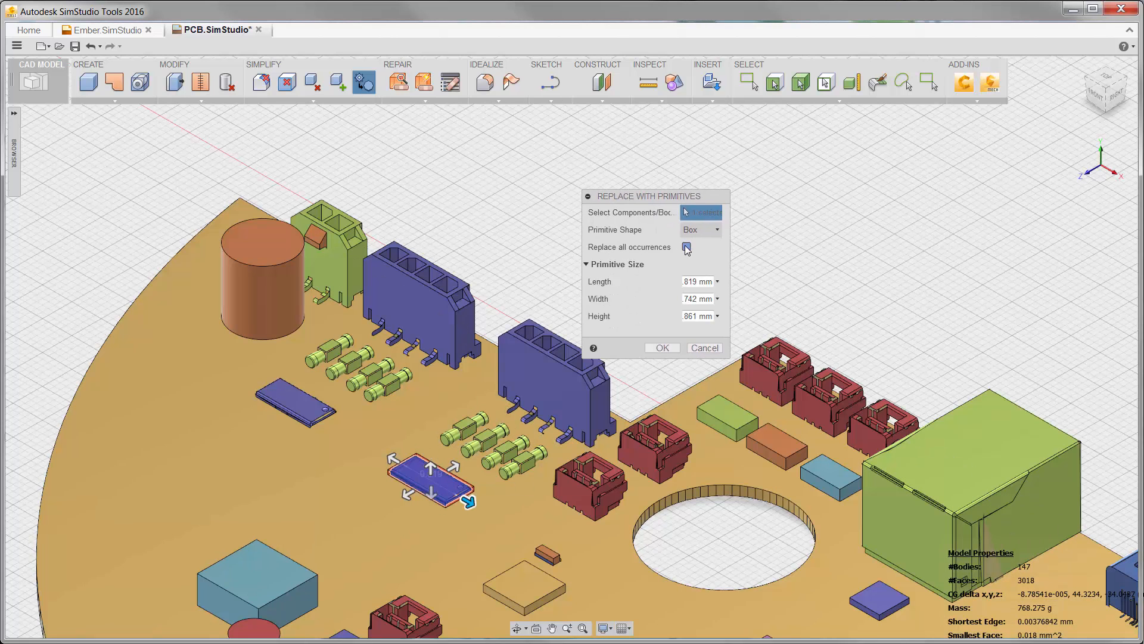
{"action": "left_click", "coordinate": [669, 348]}
Replace all occurrences of the small green cylindrical component beside the chips with box primitives.
{"action": "right_click", "coordinate": [670, 348]}
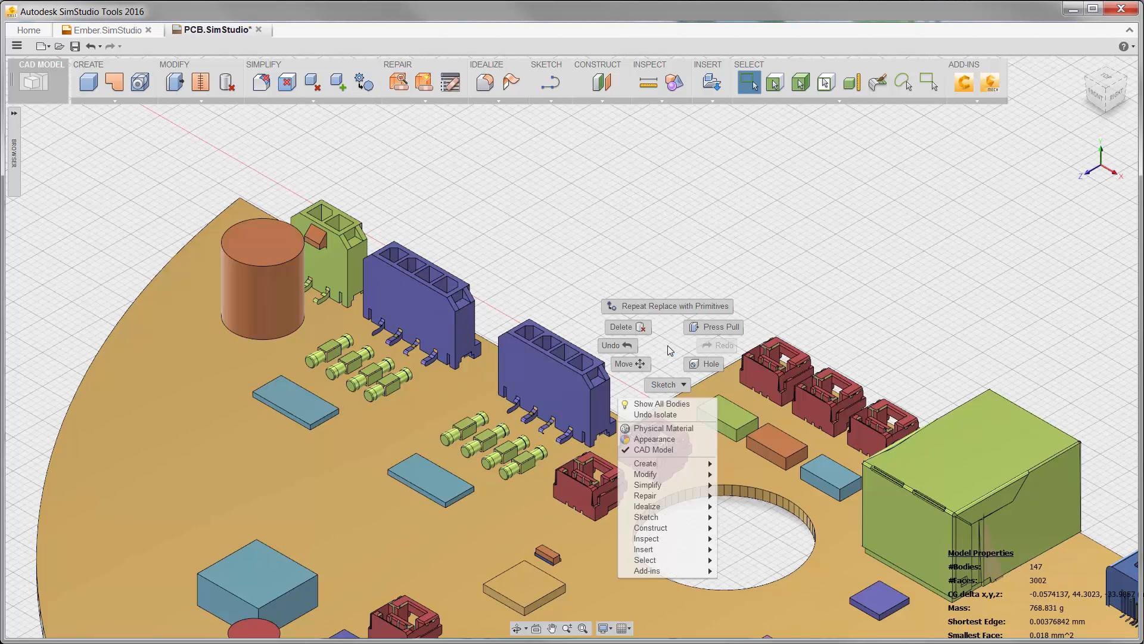
{"action": "left_click", "coordinate": [676, 308]}
{"action": "left_click", "coordinate": [520, 464]}
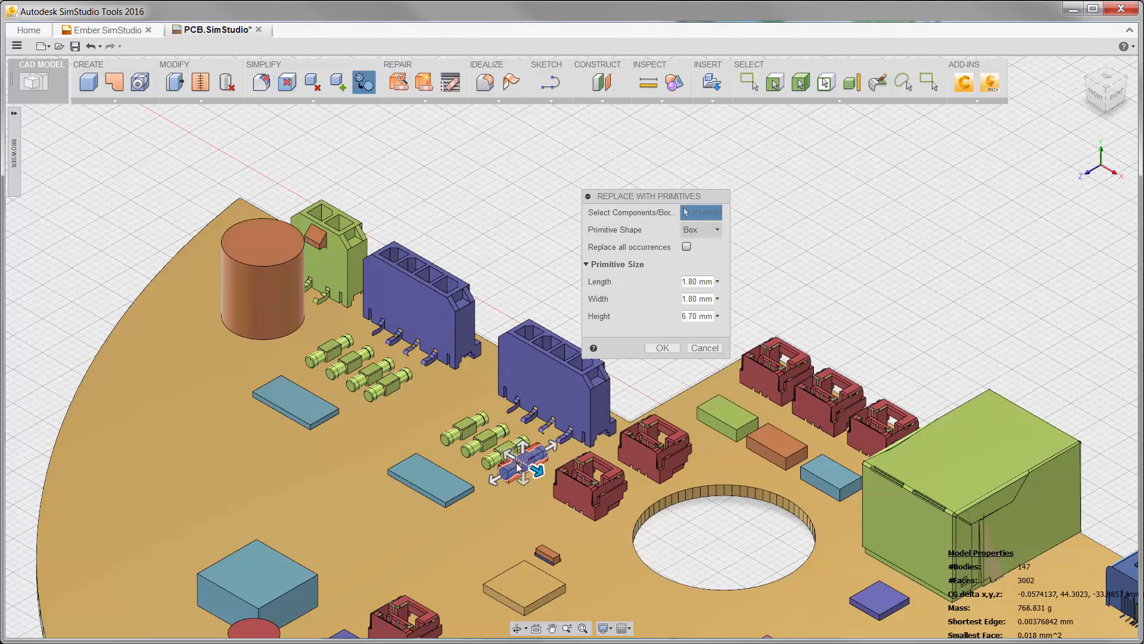
{"action": "left_click", "coordinate": [686, 247]}
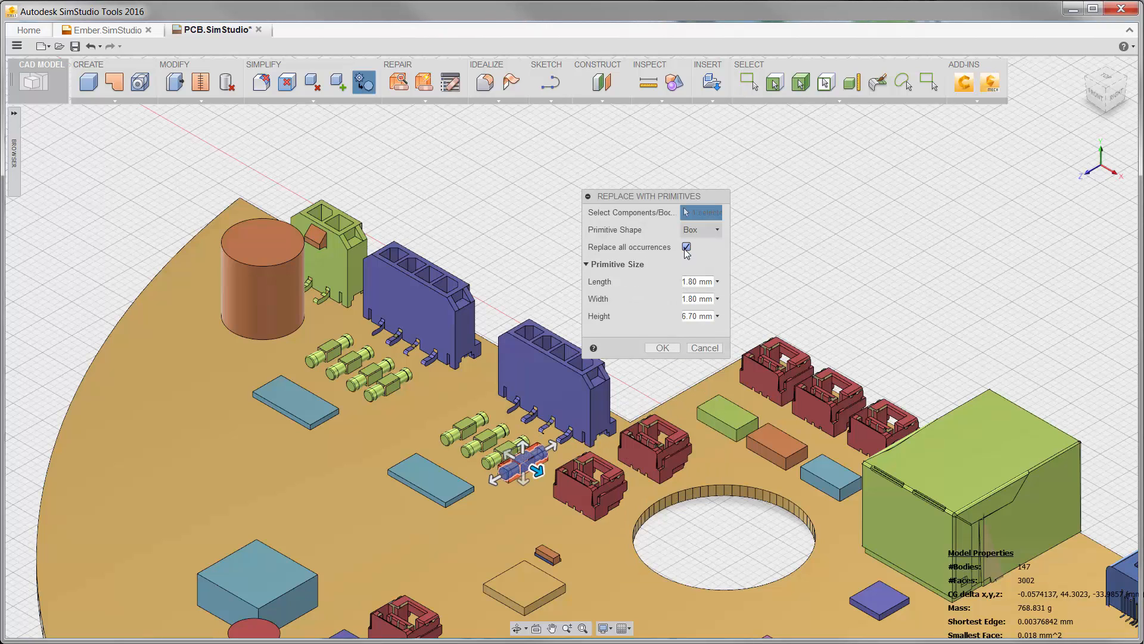
{"action": "left_click", "coordinate": [660, 348]}
Replace all occurrences of the tall blue multi-pin connector at the board edge with box primitives.
{"action": "right_click", "coordinate": [654, 355]}
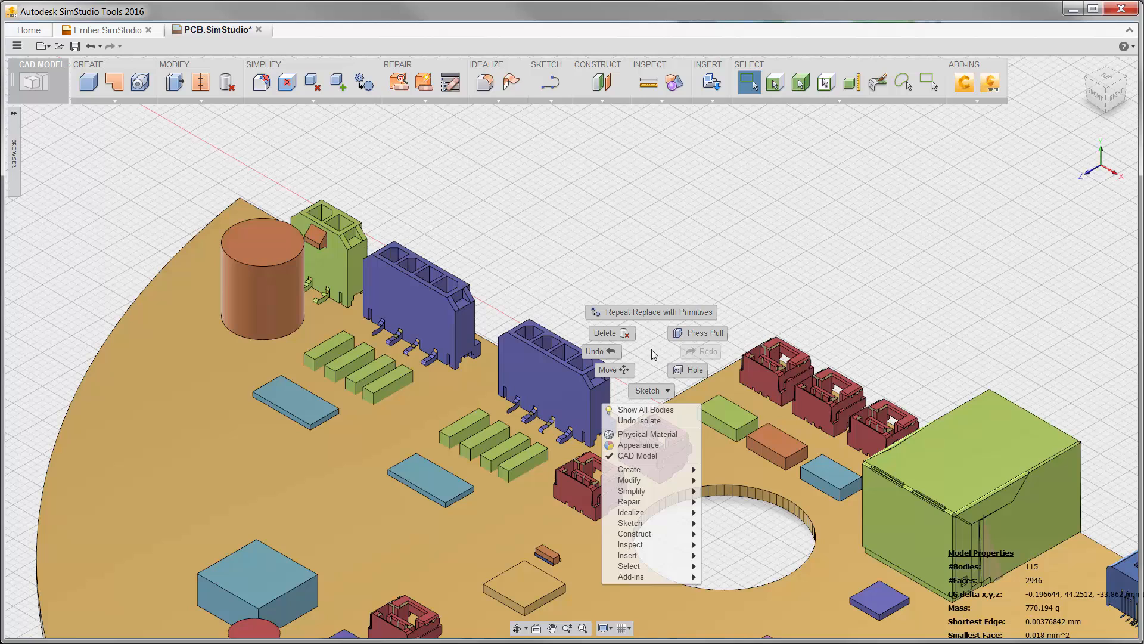
{"action": "left_click", "coordinate": [654, 312]}
{"action": "left_click", "coordinate": [614, 352]}
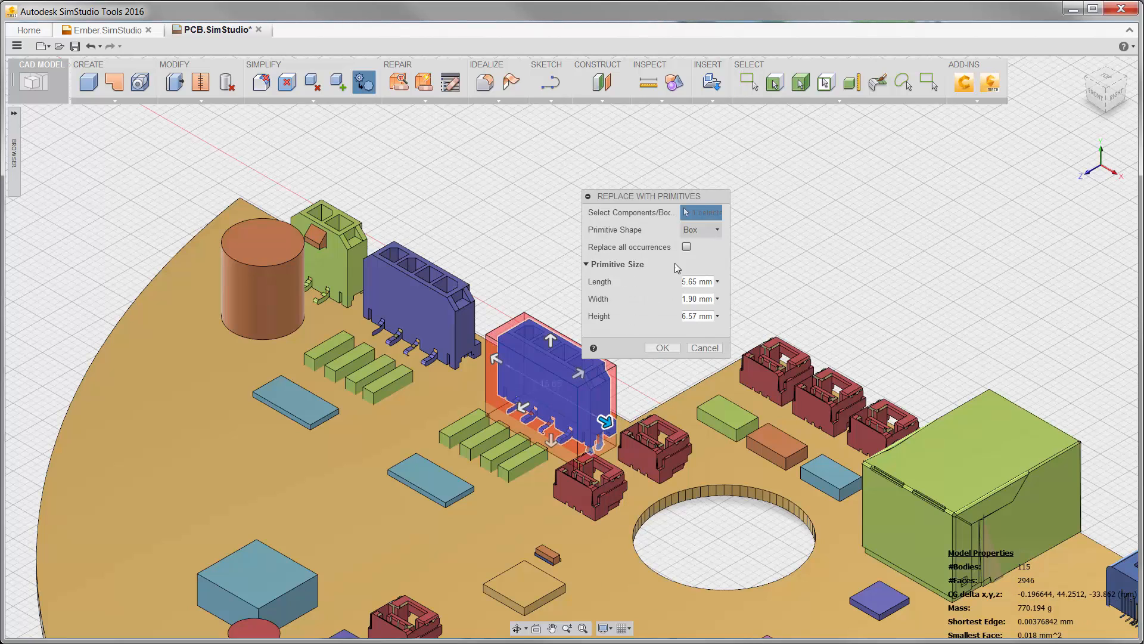
{"action": "left_click", "coordinate": [687, 247]}
{"action": "left_click", "coordinate": [661, 347]}
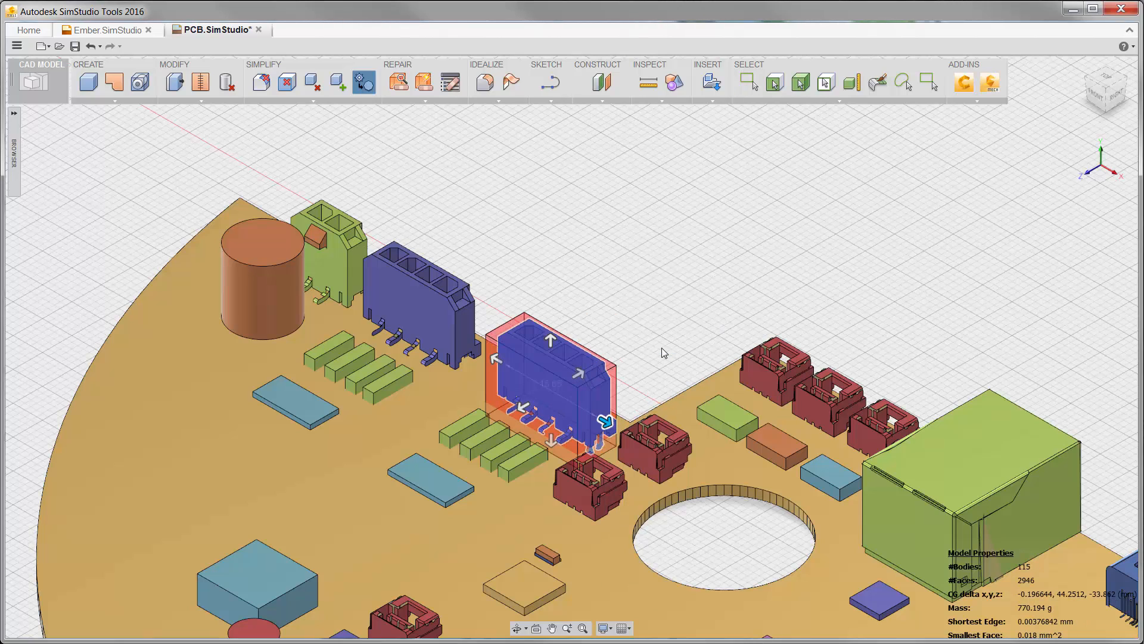
Replace all occurrences of the small red socket beside the large round hole with box primitives.
{"action": "right_click", "coordinate": [660, 351]}
{"action": "left_click", "coordinate": [663, 310]}
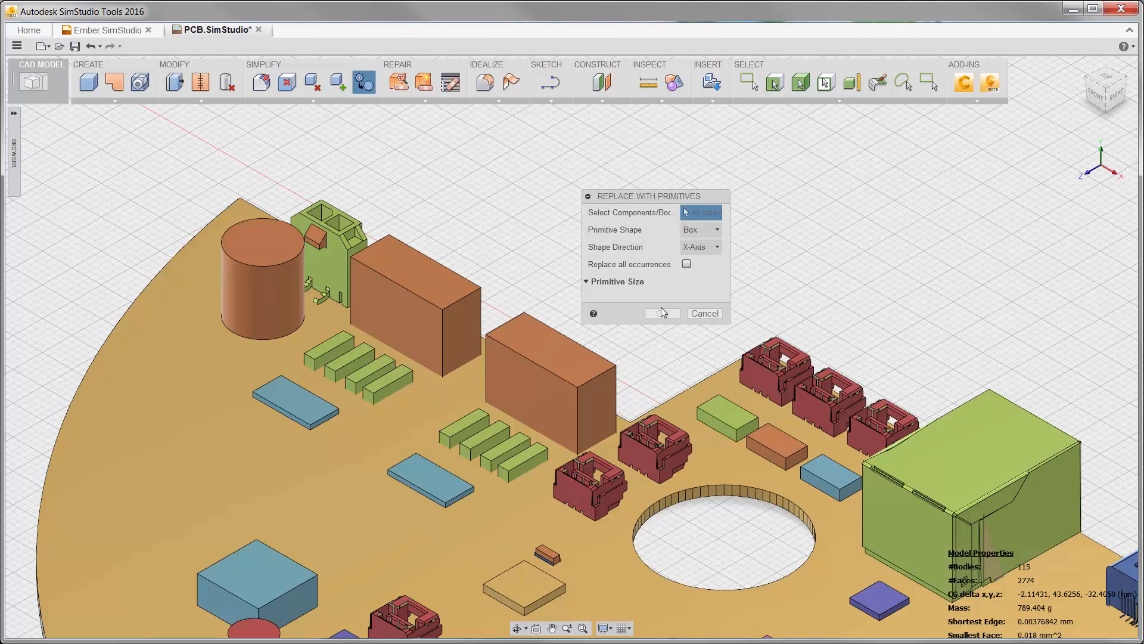
{"action": "left_click", "coordinate": [655, 447]}
{"action": "left_click", "coordinate": [687, 247]}
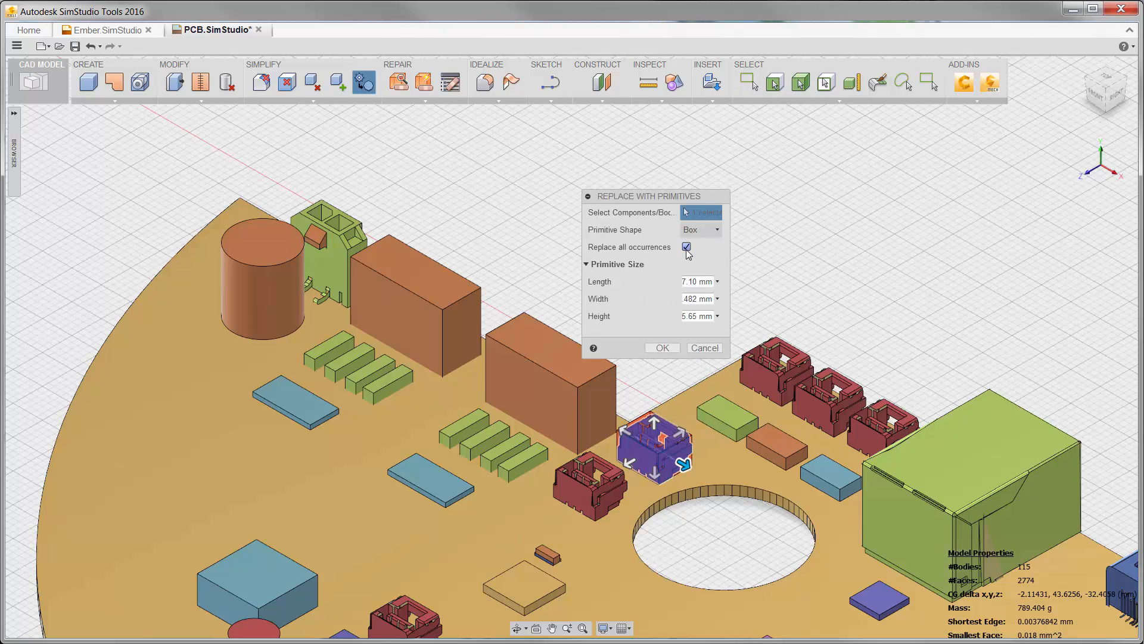
{"action": "left_click", "coordinate": [661, 347]}
Replace the large green connector housing at the board's edge with a box primitive.
{"action": "scroll", "coordinate": [661, 345], "scroll_direction": "down", "scroll_amount": 5}
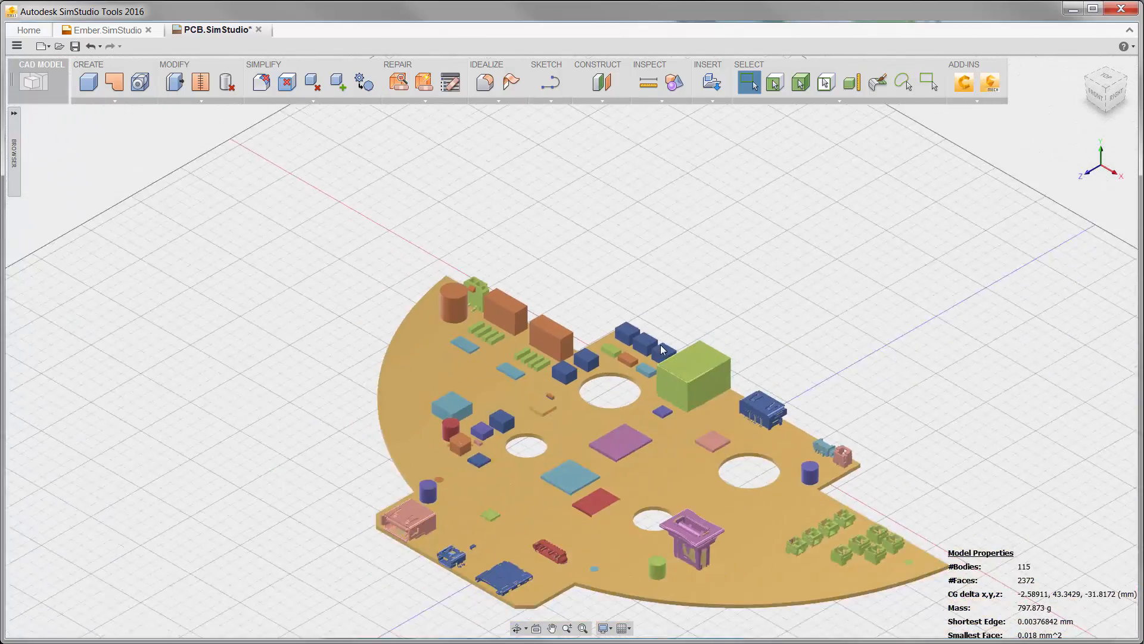
{"action": "scroll", "coordinate": [661, 345], "scroll_direction": "up", "scroll_amount": 5}
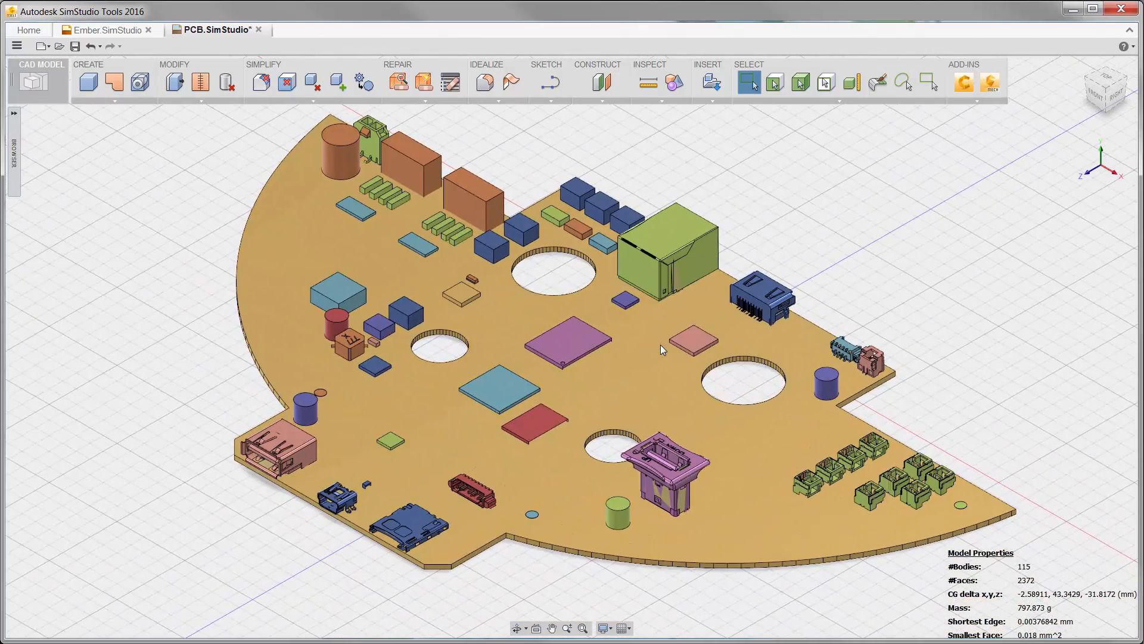
{"action": "right_click", "coordinate": [828, 263]}
{"action": "left_click", "coordinate": [828, 219]}
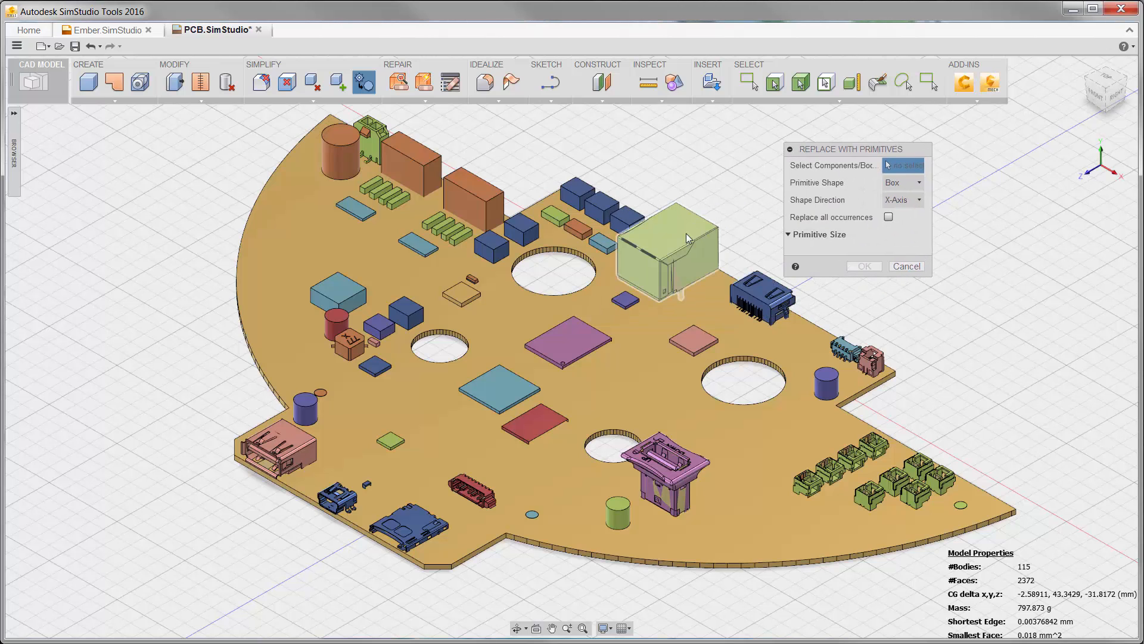
{"action": "left_click", "coordinate": [689, 238]}
{"action": "left_click", "coordinate": [853, 303]}
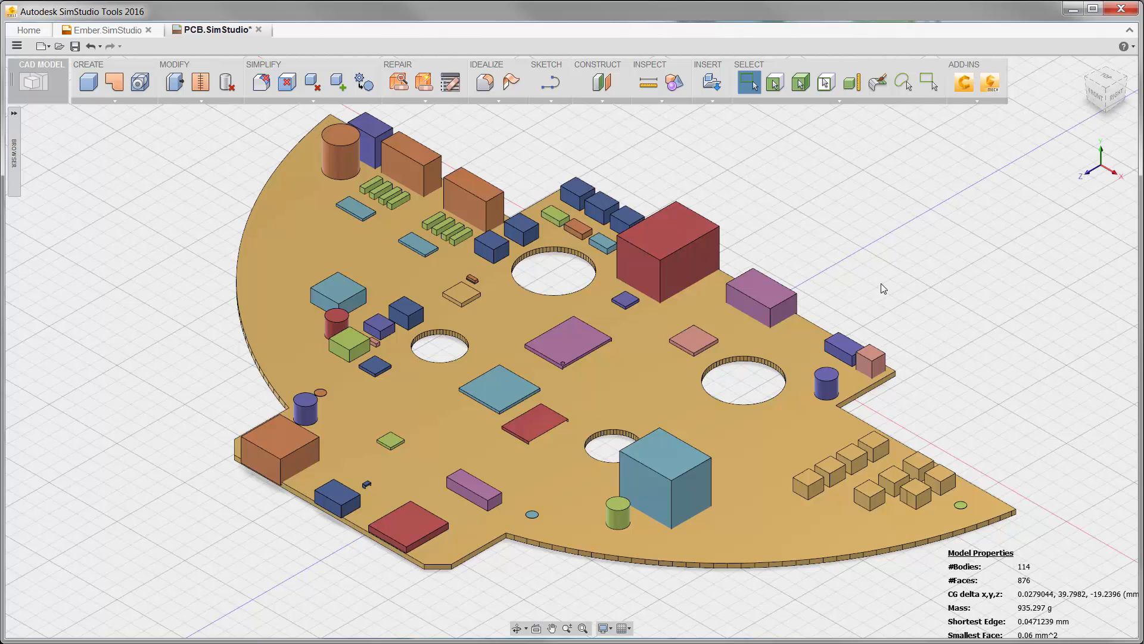
In the Ember model, use Remove Features with fillets excluded to delete the USB and SD logos from the port cover.
{"action": "left_click", "coordinate": [108, 30]}
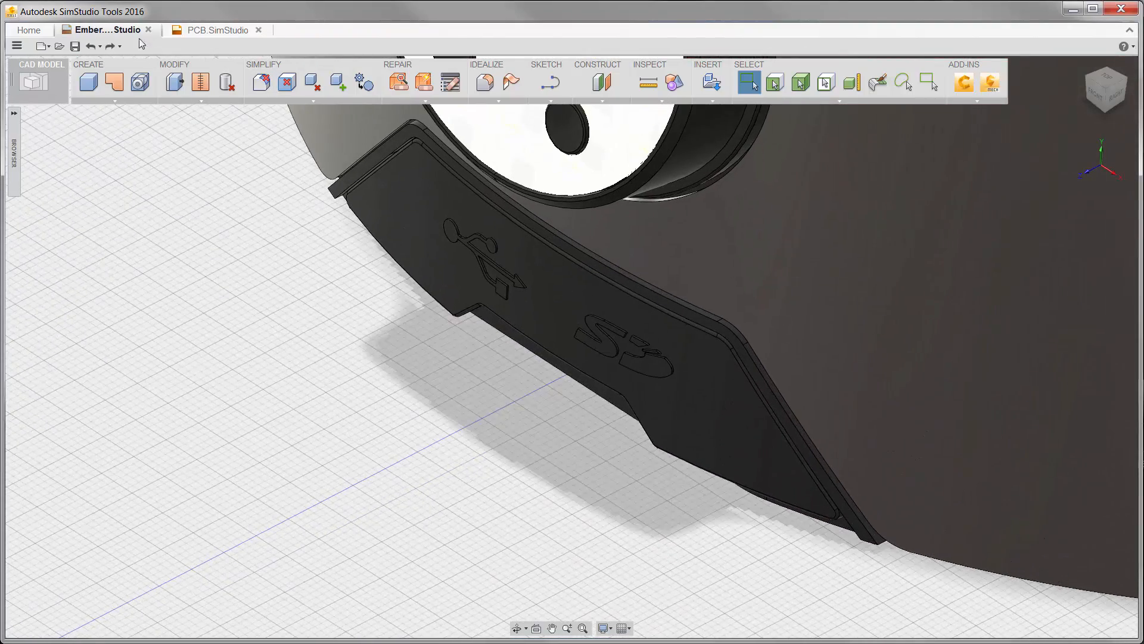
{"action": "left_click", "coordinate": [261, 82]}
{"action": "left_click", "coordinate": [414, 206]}
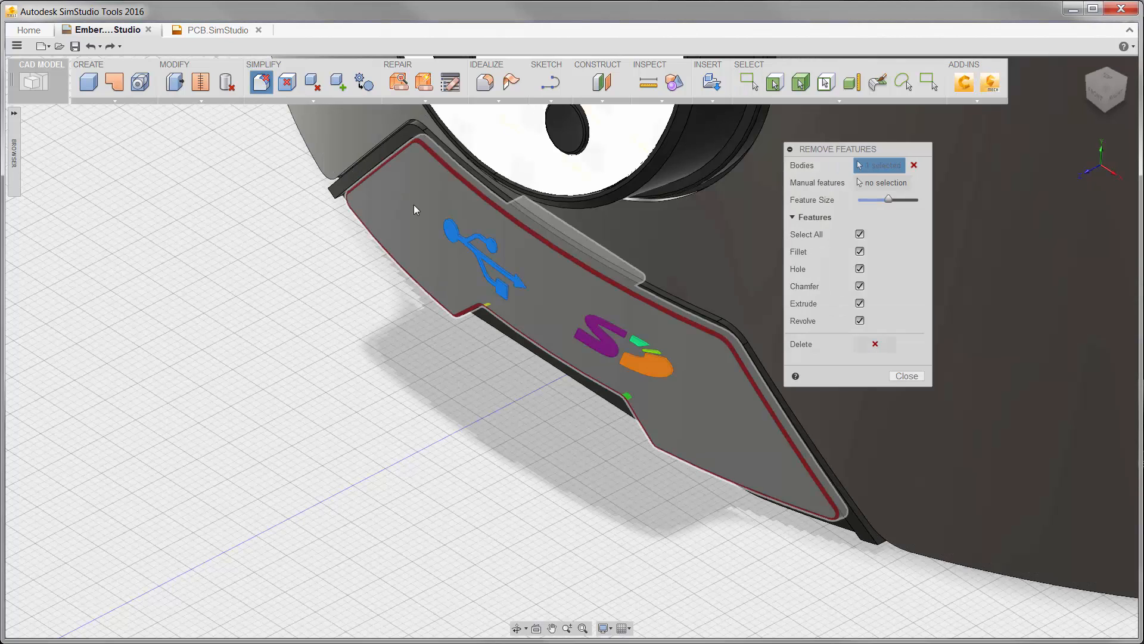
{"action": "left_click", "coordinate": [860, 251]}
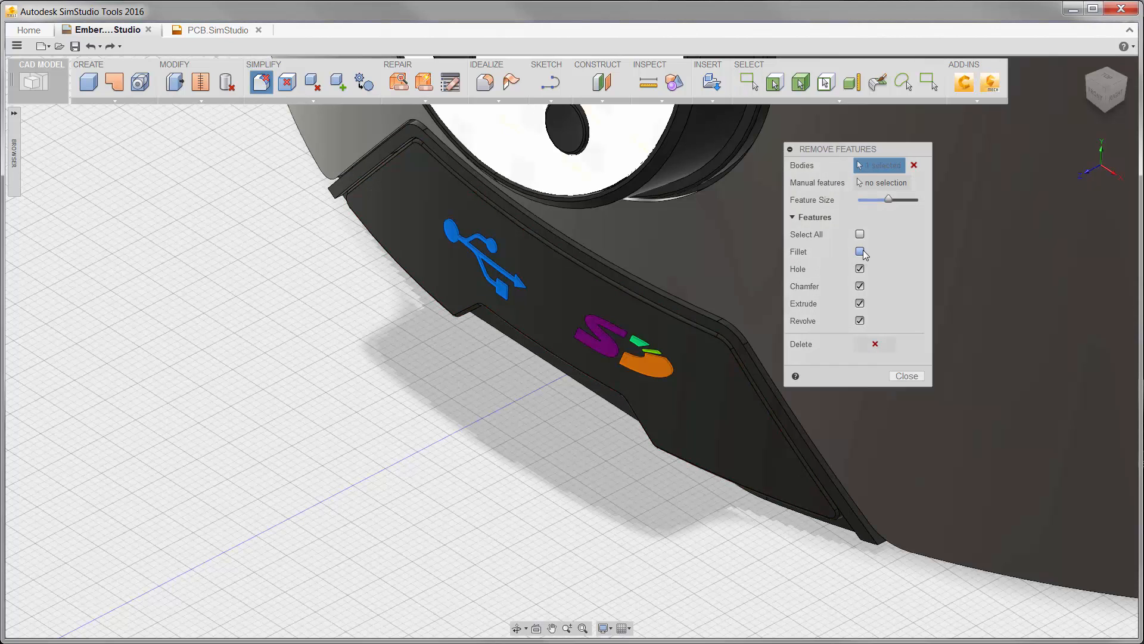
{"action": "left_click", "coordinate": [875, 344]}
{"action": "left_click", "coordinate": [906, 376]}
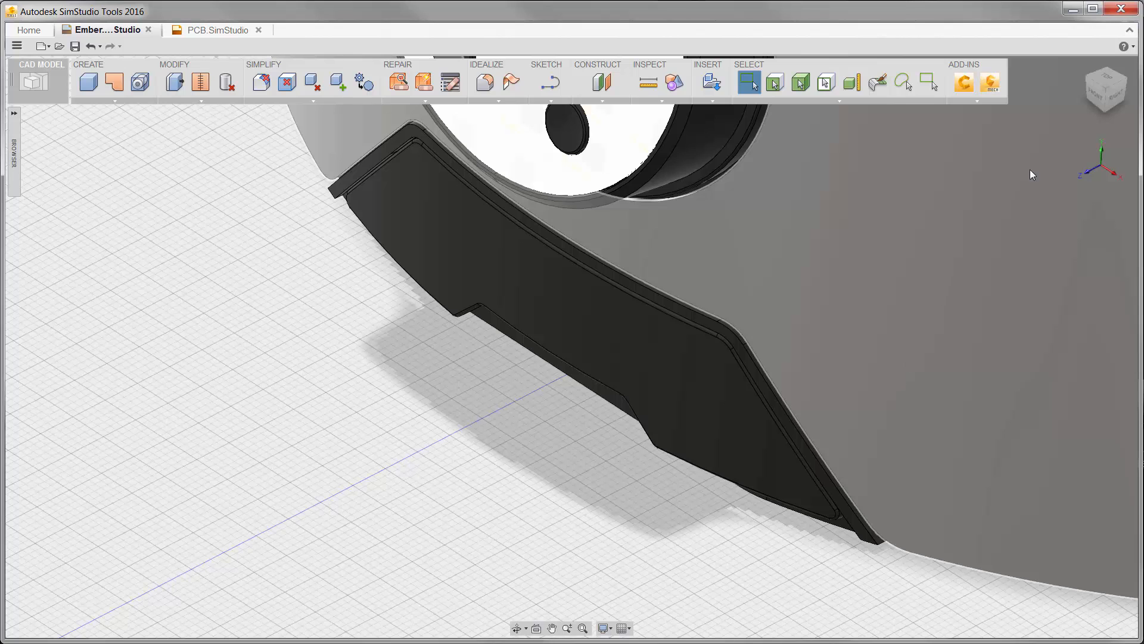
Switch to Autodesk CFD and hide the lower housing, base shell and cover parts around the printer's internal heat sinks.
{"action": "left_click", "coordinate": [1083, 65]}
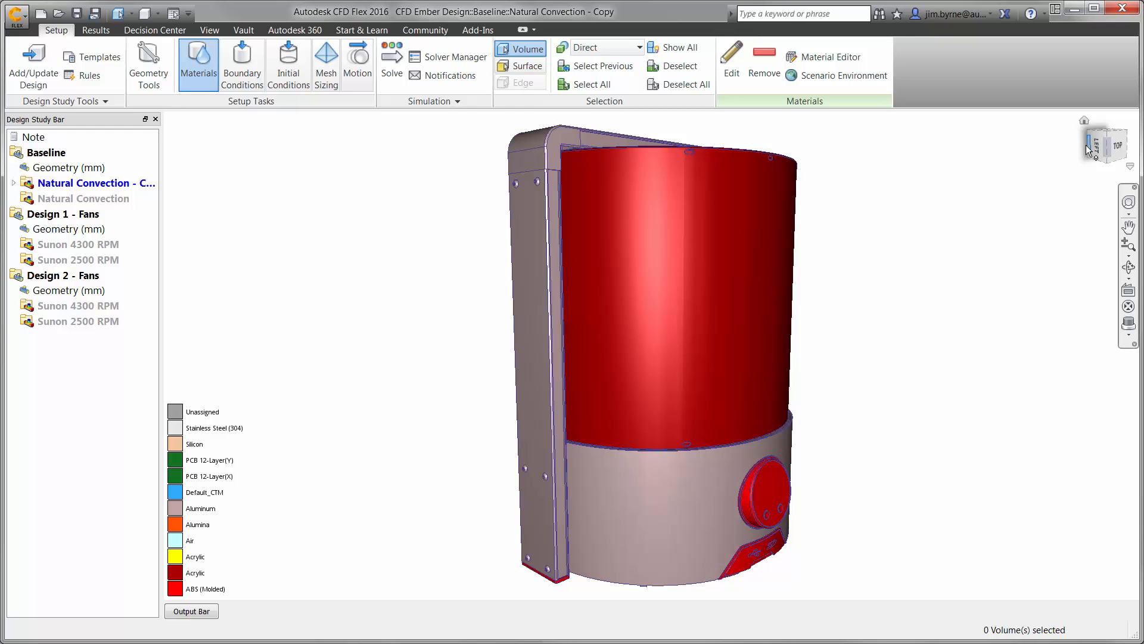
{"action": "left_click", "coordinate": [1085, 144]}
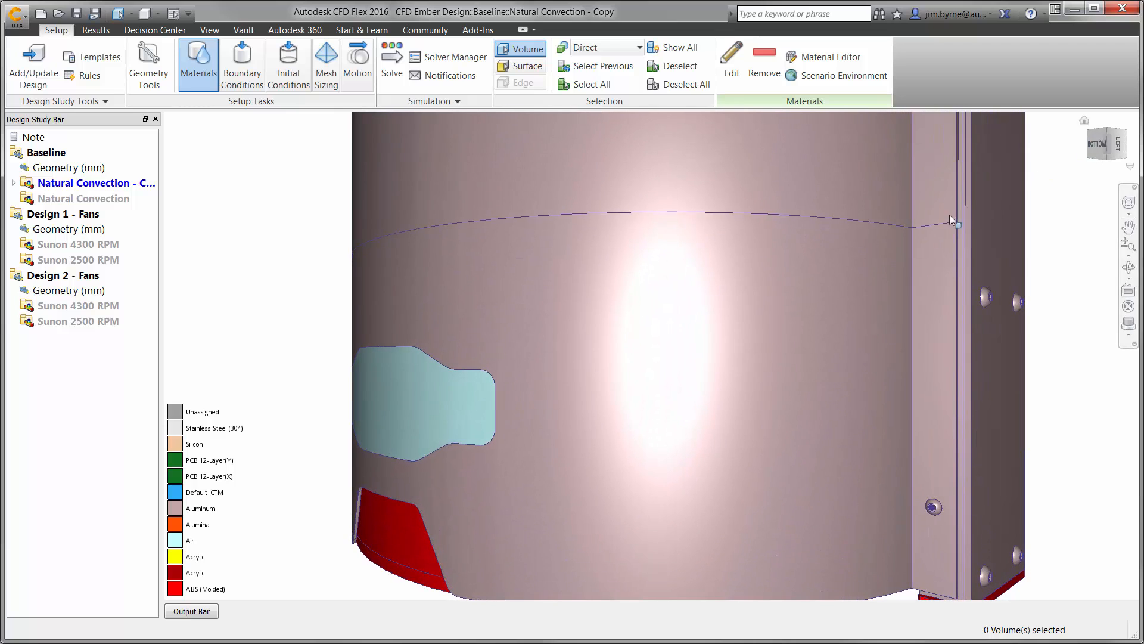
{"action": "middle_click", "coordinate": [674, 358], "text": "ctrl"}
{"action": "middle_click", "coordinate": [675, 357], "text": "ctrl"}
{"action": "middle_click", "coordinate": [674, 357], "text": "ctrl"}
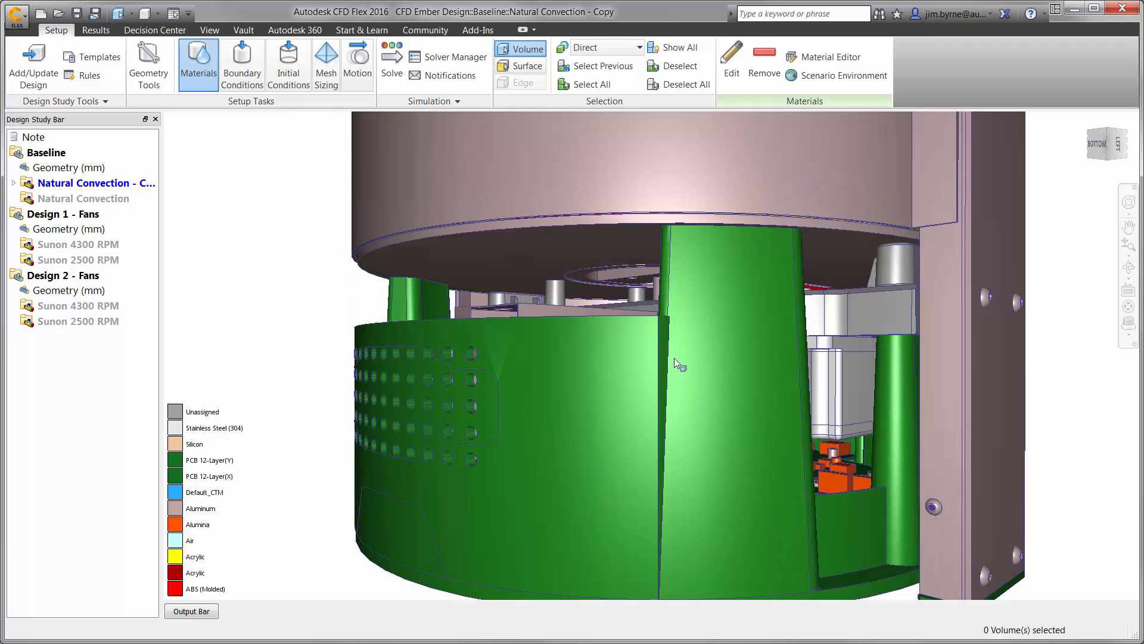
{"action": "middle_click", "coordinate": [674, 358], "text": "ctrl"}
{"action": "middle_click", "coordinate": [627, 335], "text": "ctrl"}
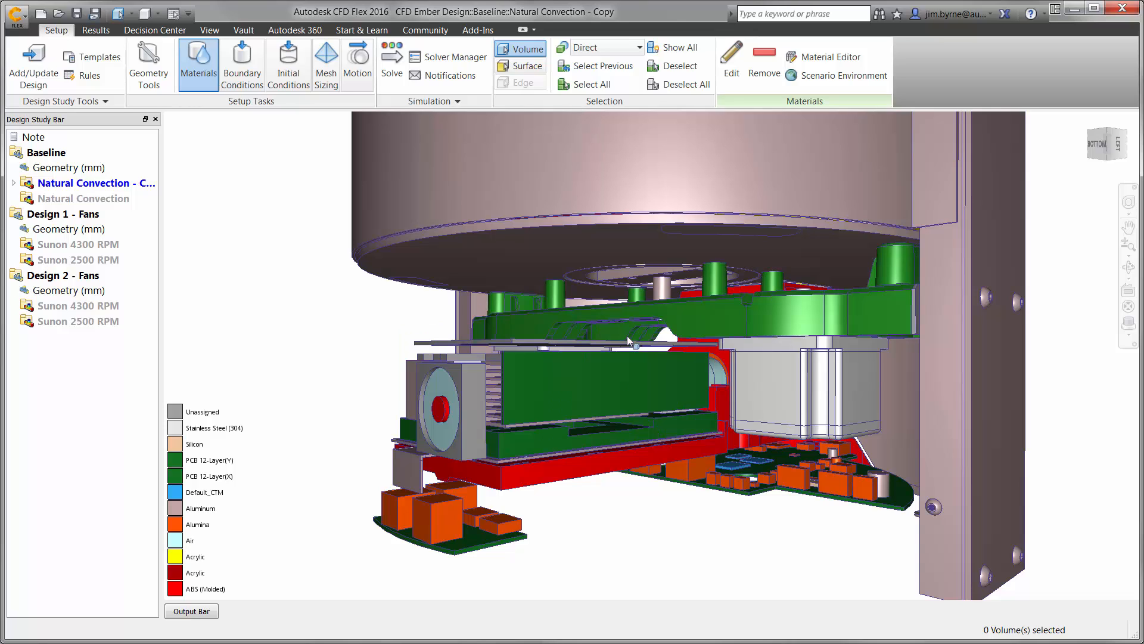
{"action": "middle_click", "coordinate": [601, 367], "text": "ctrl"}
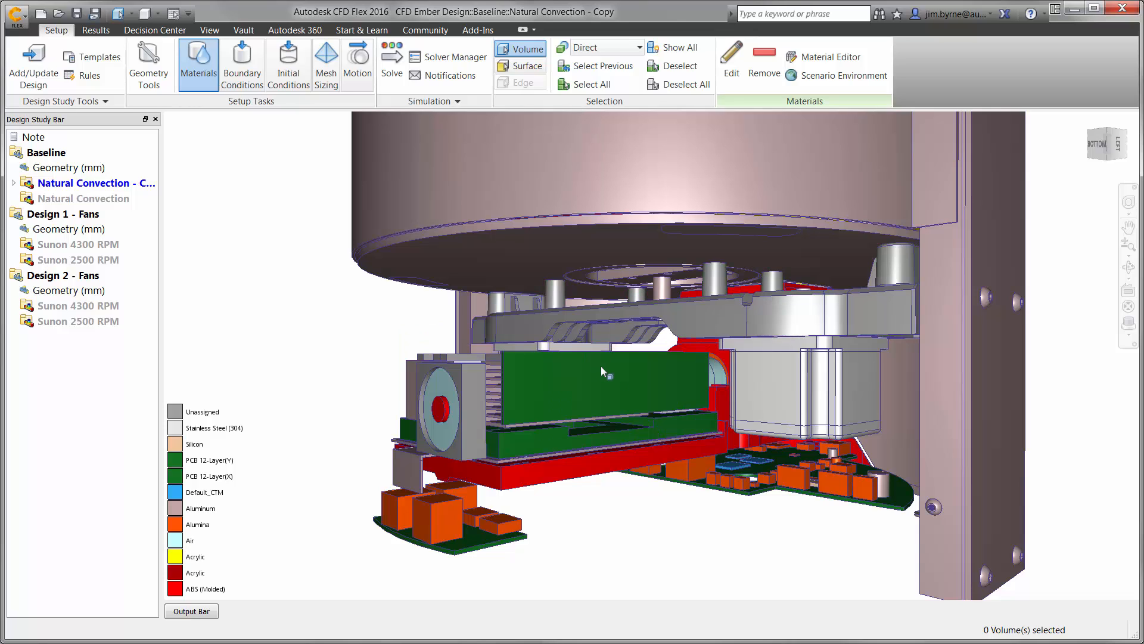
{"action": "middle_click", "coordinate": [601, 366], "text": "ctrl"}
Assign the solid material ABS (Molded) to the large mounting plate above the heat sinks and motors.
{"action": "scroll", "coordinate": [601, 366], "scroll_direction": "up", "scroll_amount": 2}
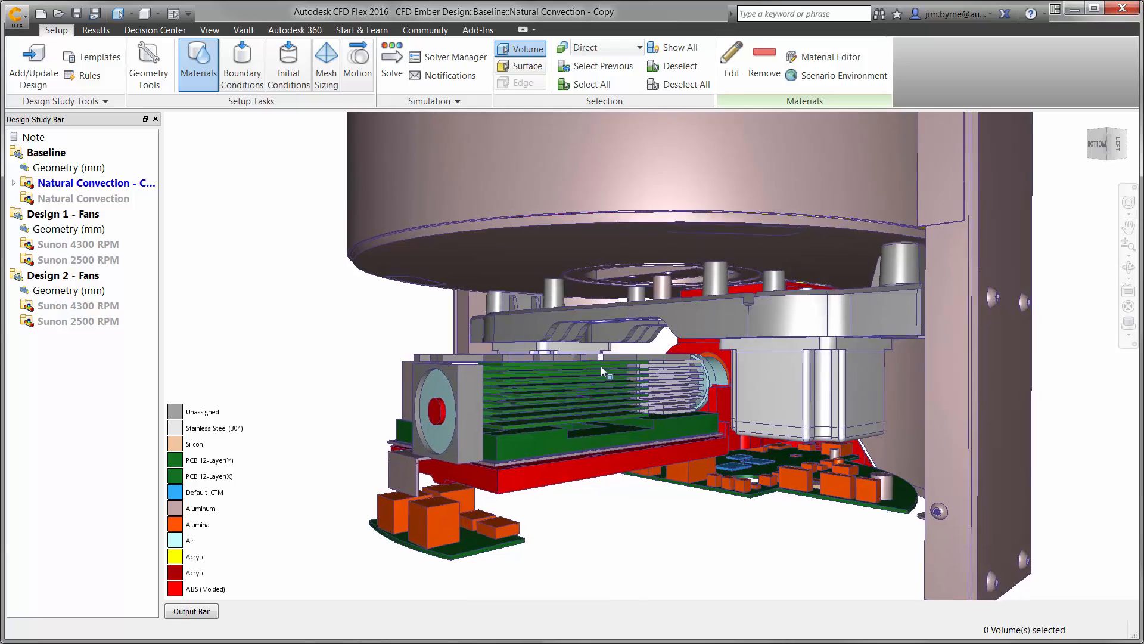
{"action": "scroll", "coordinate": [601, 366], "scroll_direction": "up", "scroll_amount": 5}
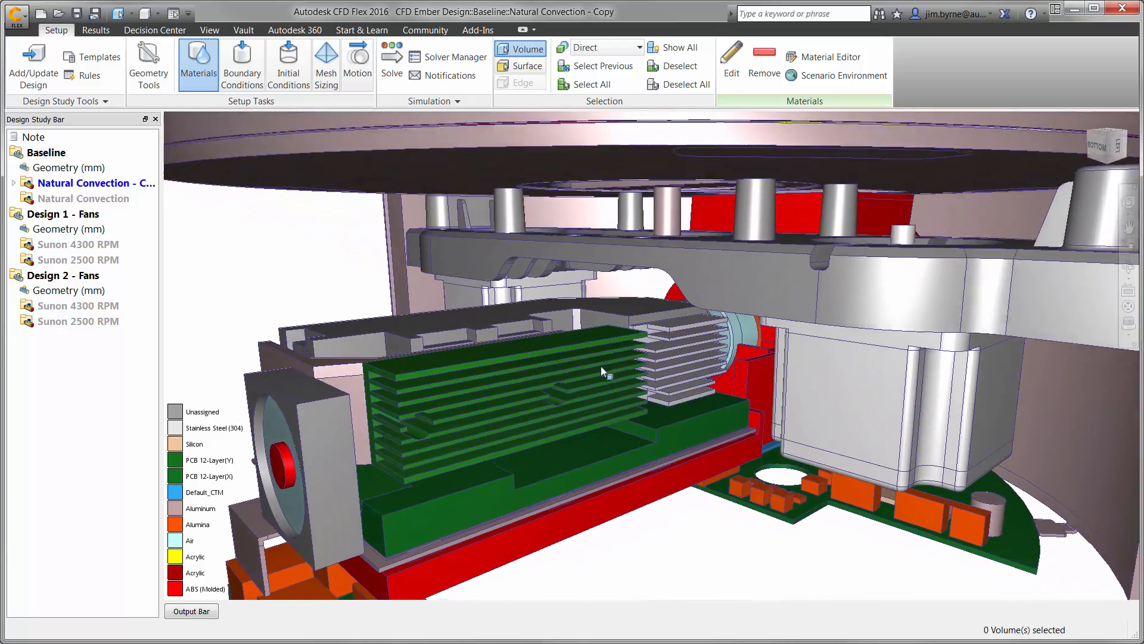
{"action": "left_click", "coordinate": [737, 255]}
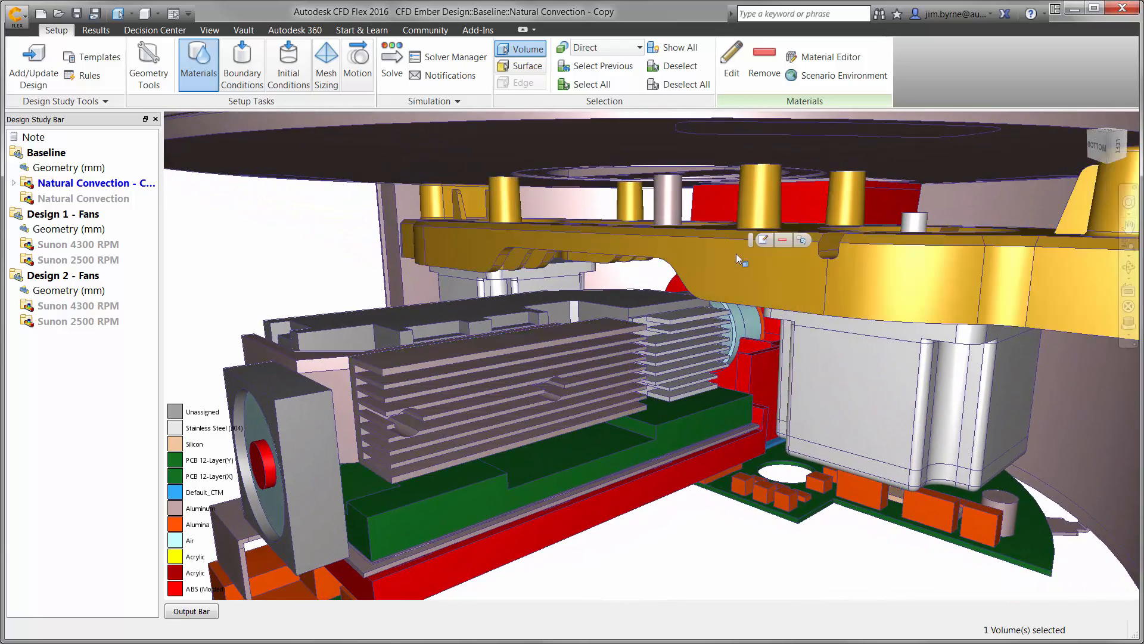
{"action": "left_click", "coordinate": [763, 240]}
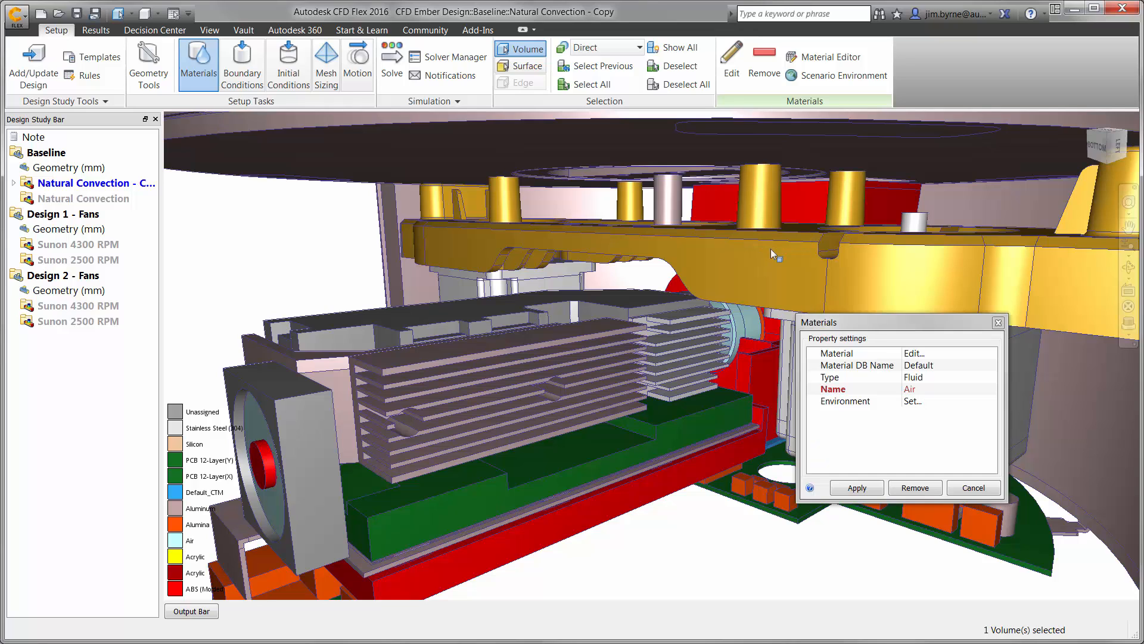
{"action": "left_click", "coordinate": [906, 376]}
{"action": "left_click", "coordinate": [913, 378]}
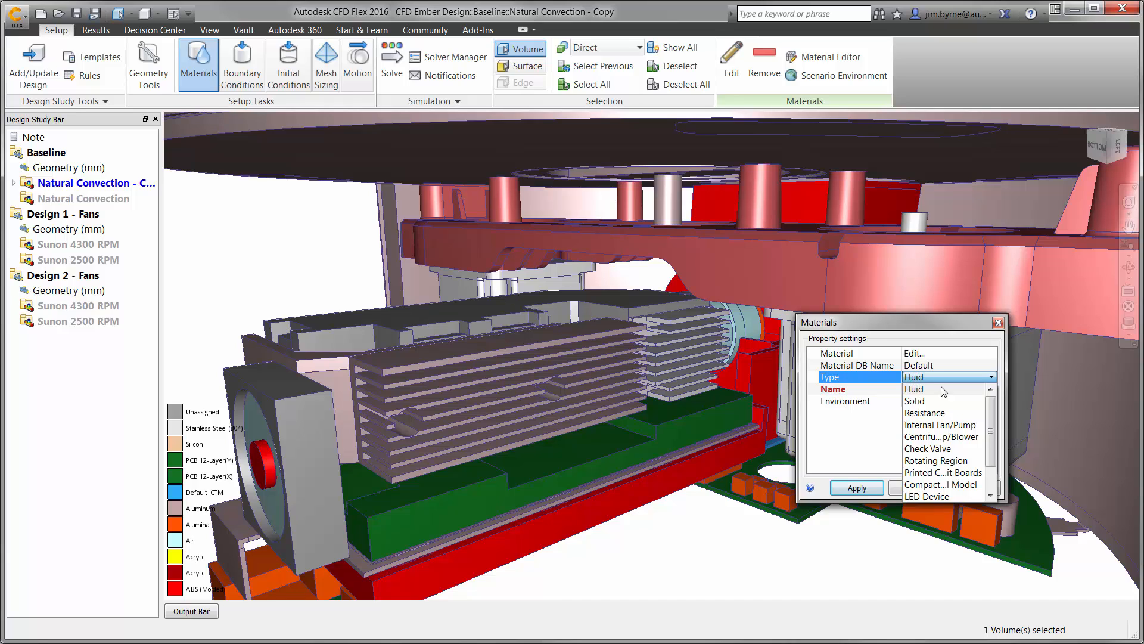
{"action": "left_click_drag", "start_coordinate": [991, 429], "coordinate": [991, 451]}
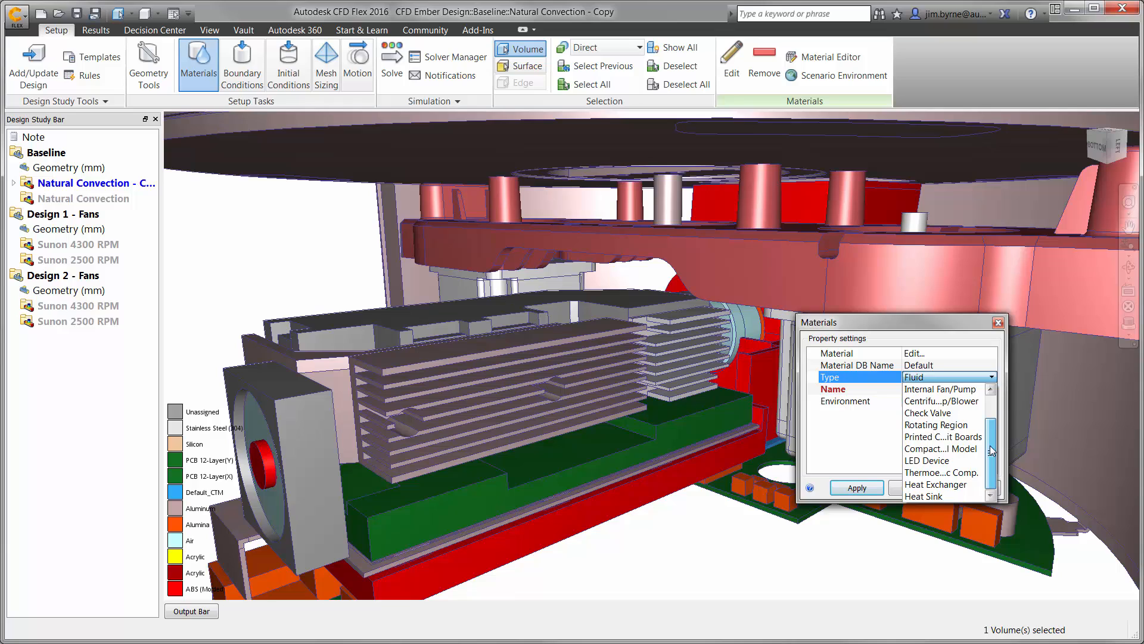
{"action": "left_click_drag", "start_coordinate": [992, 451], "coordinate": [991, 427]}
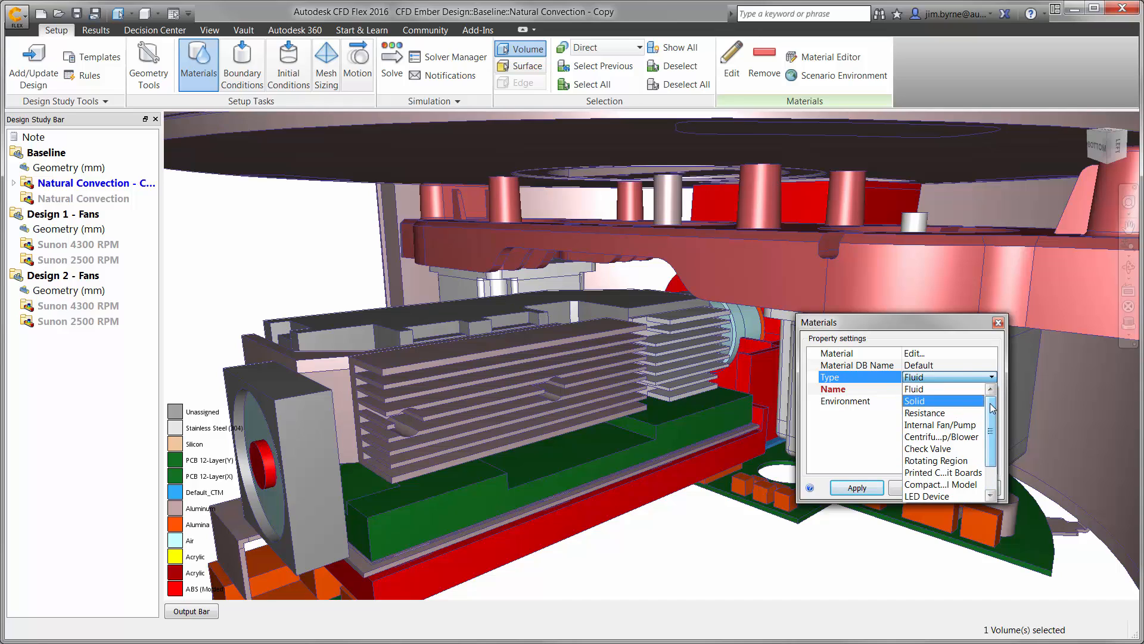
{"action": "left_click", "coordinate": [954, 401]}
{"action": "left_click", "coordinate": [945, 393]}
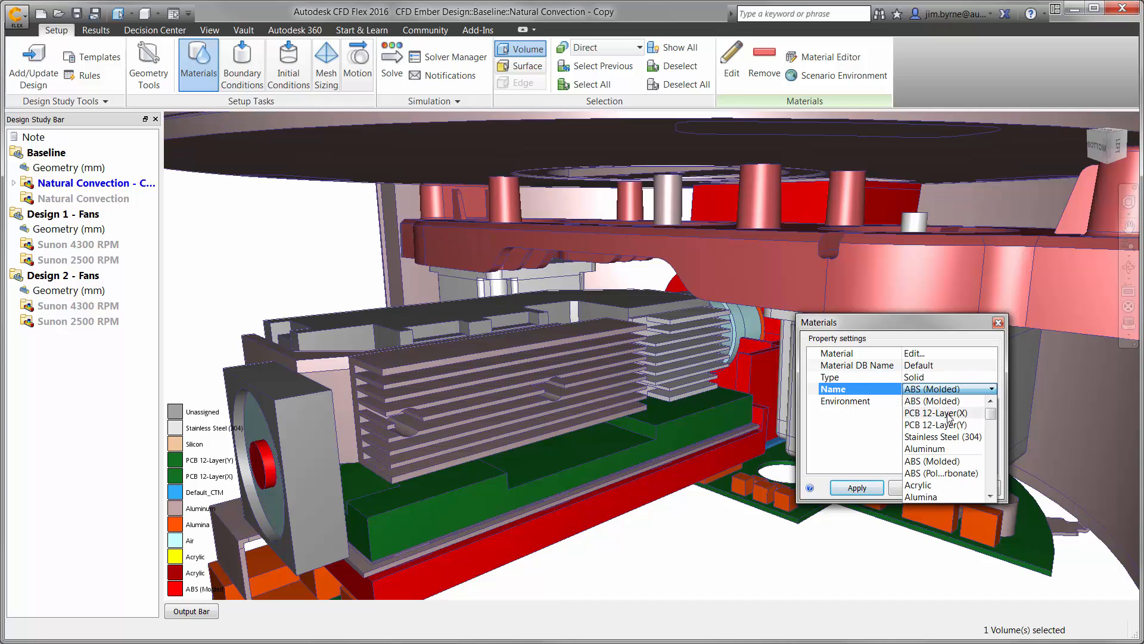
{"action": "left_click", "coordinate": [940, 399]}
{"action": "left_click", "coordinate": [857, 486]}
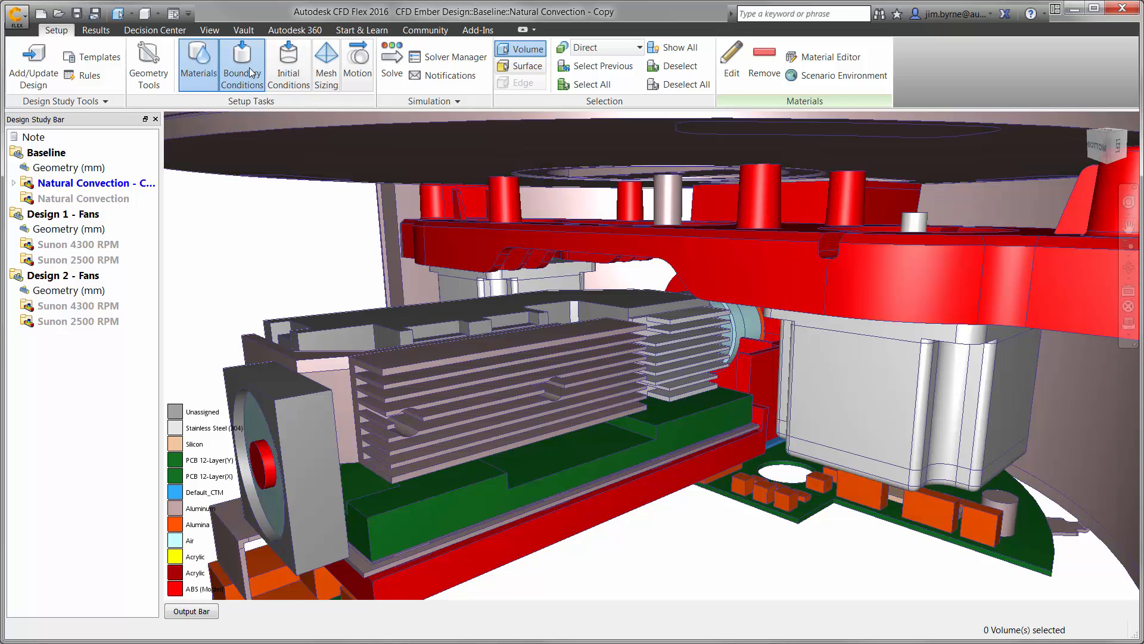
Apply a steady-state Total Heat Generation boundary condition in watts to both motor volumes beneath the mounting plate.
{"action": "left_click", "coordinate": [249, 67]}
{"action": "left_click", "coordinate": [521, 49]}
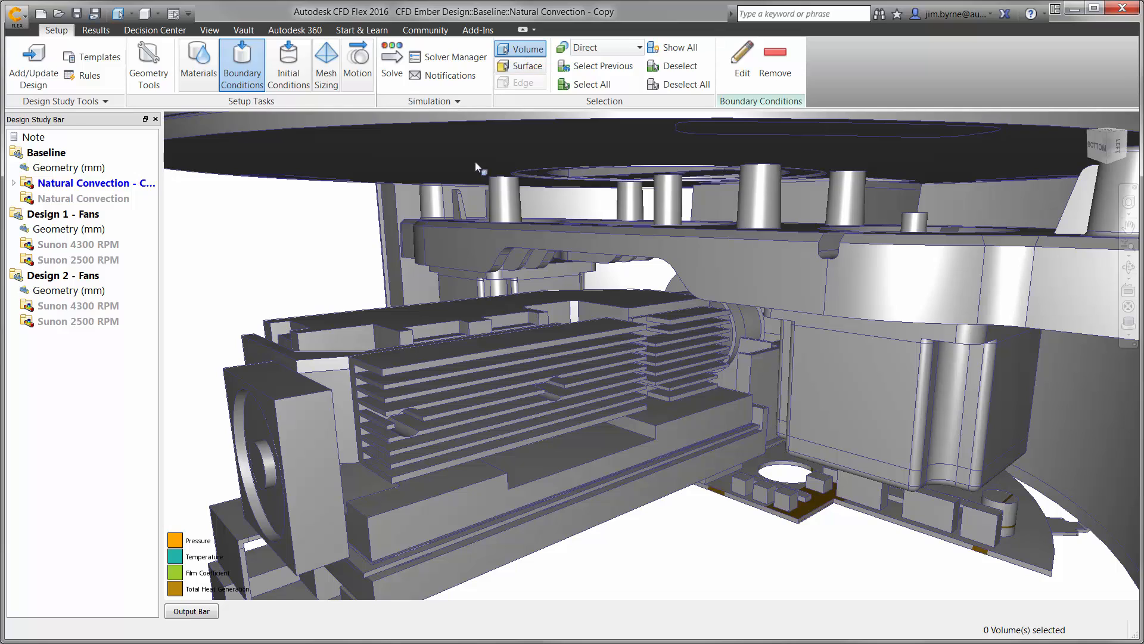
{"action": "left_click", "coordinate": [495, 293]}
{"action": "left_click", "coordinate": [857, 377]}
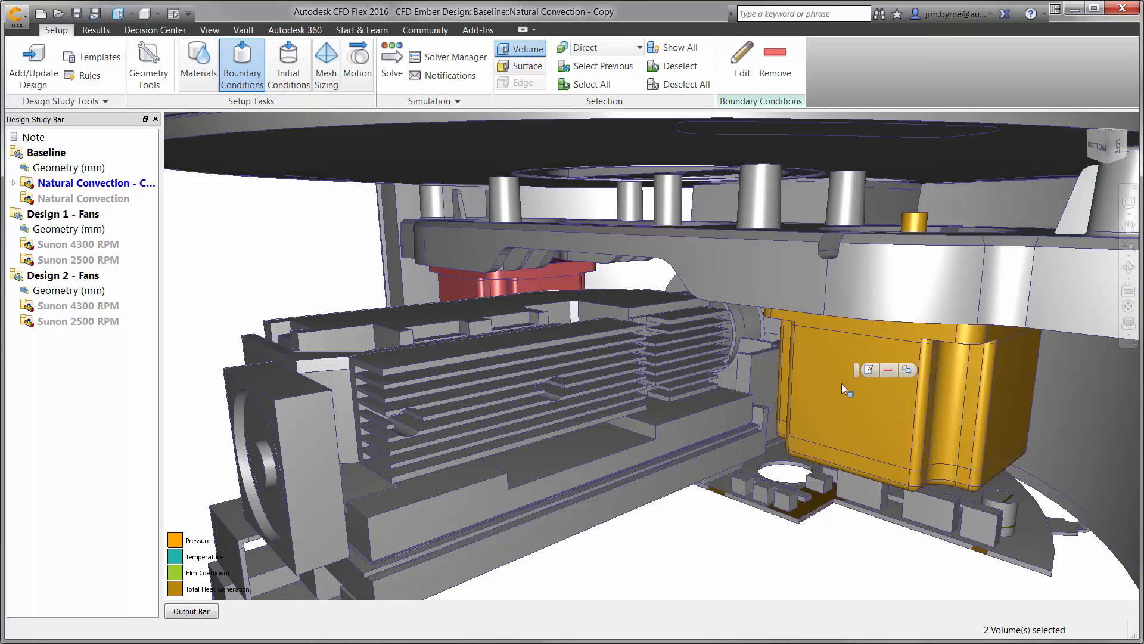
{"action": "left_click", "coordinate": [869, 371]}
{"action": "left_click", "coordinate": [816, 374]}
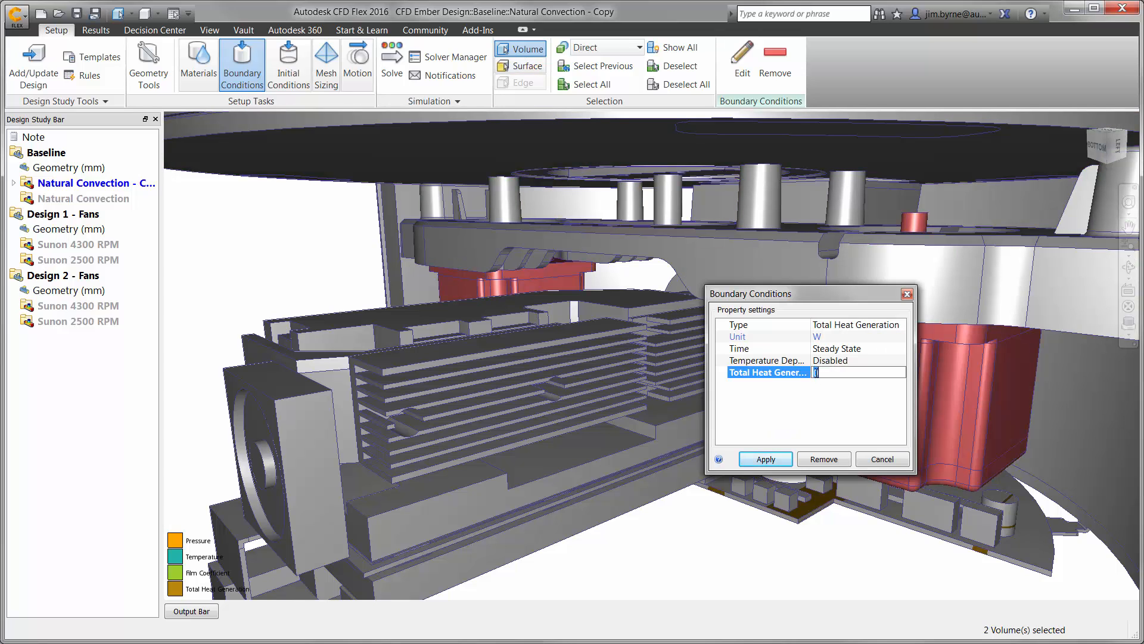
{"action": "left_click", "coordinate": [765, 459]}
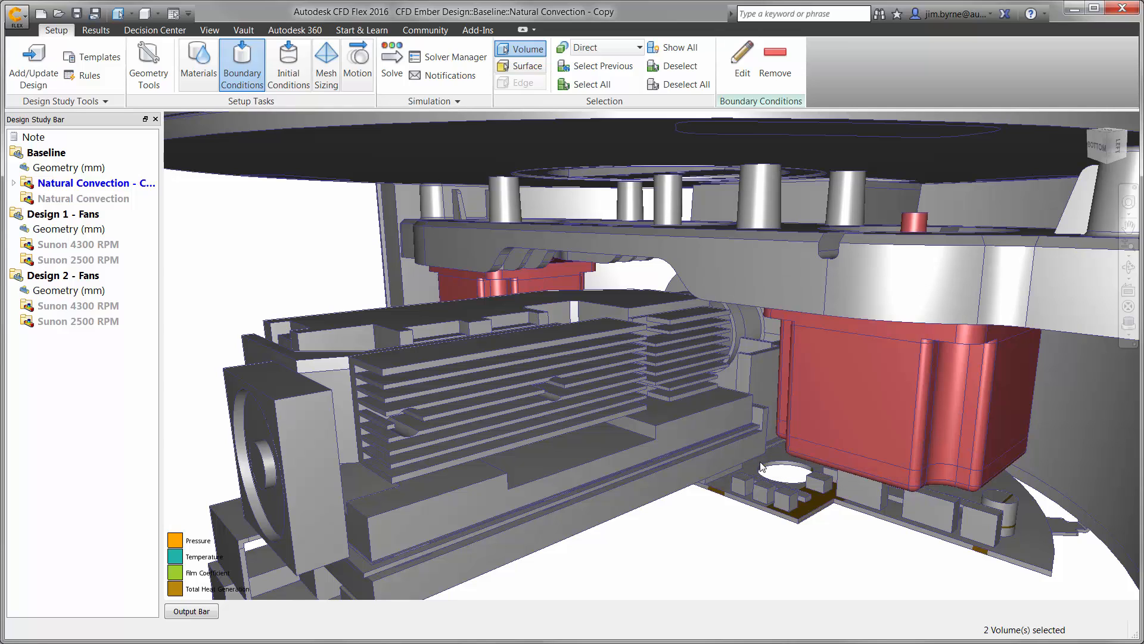
Apply a Total Heat Generation boundary condition of 20 W to the notched plate on top of the finned heat sink assembly.
{"action": "left_click", "coordinate": [477, 303]}
{"action": "left_click", "coordinate": [505, 289]}
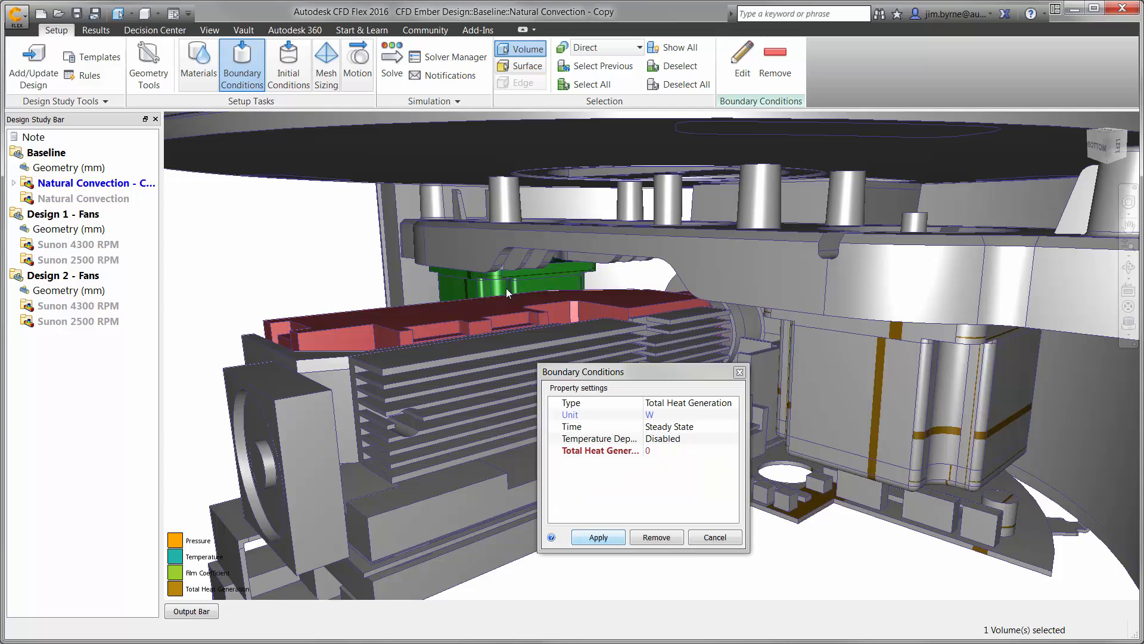
{"action": "left_click", "coordinate": [655, 451]}
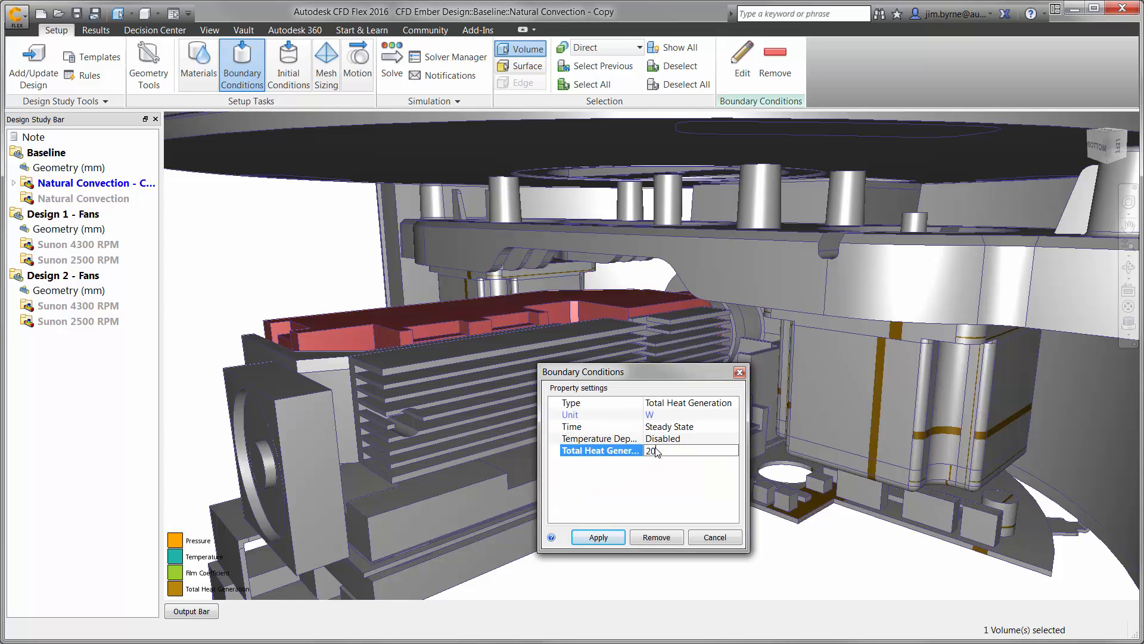
{"action": "left_click", "coordinate": [598, 540]}
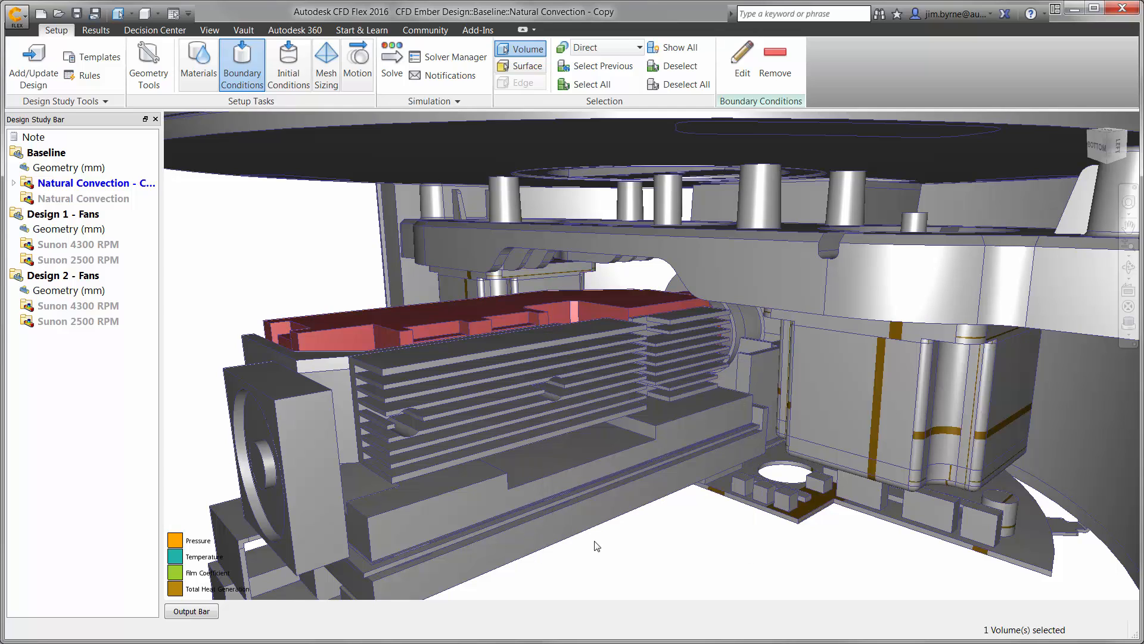
Refine the mesh of the two finned heat sinks with a size adjustment of about 0.34.
{"action": "left_click", "coordinate": [325, 83]}
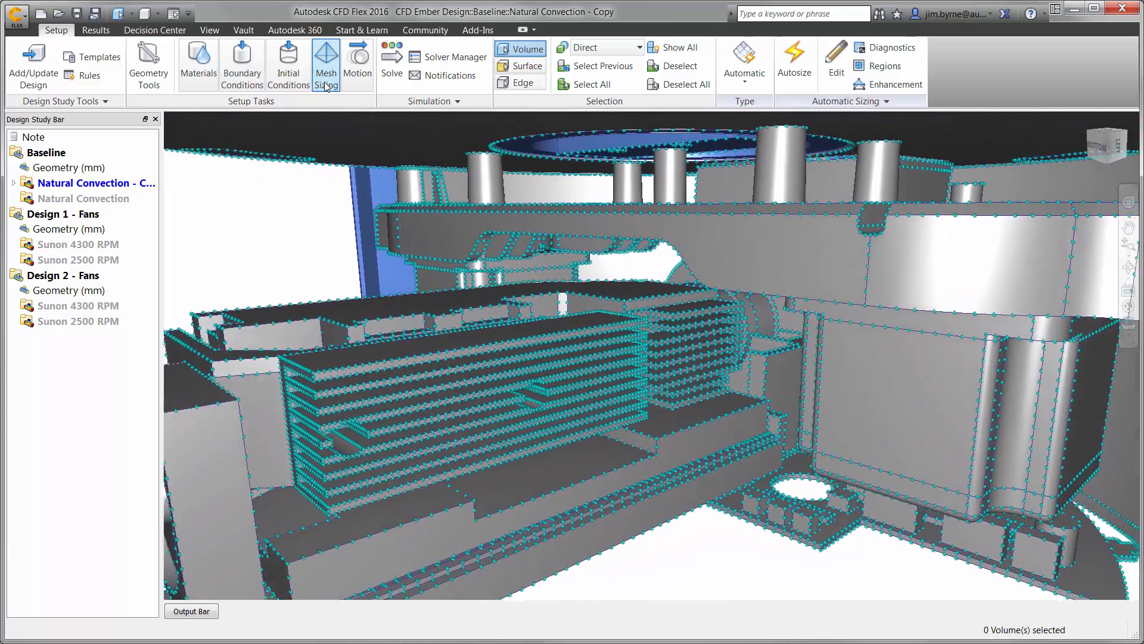
{"action": "left_click", "coordinate": [833, 70]}
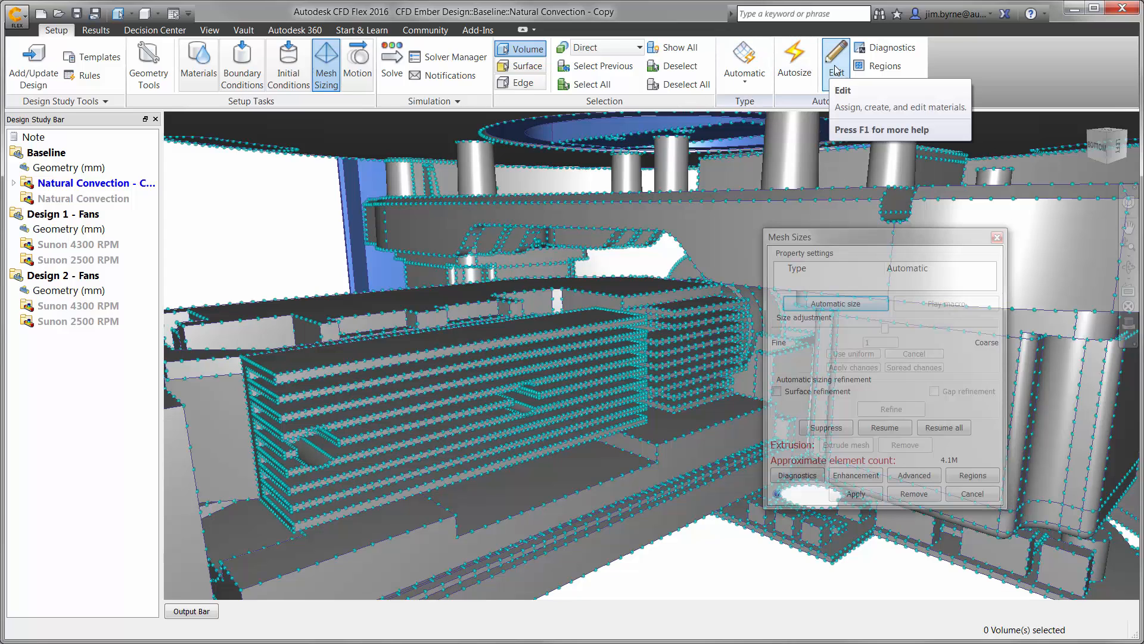
{"action": "left_click", "coordinate": [510, 350]}
{"action": "left_click", "coordinate": [691, 338]}
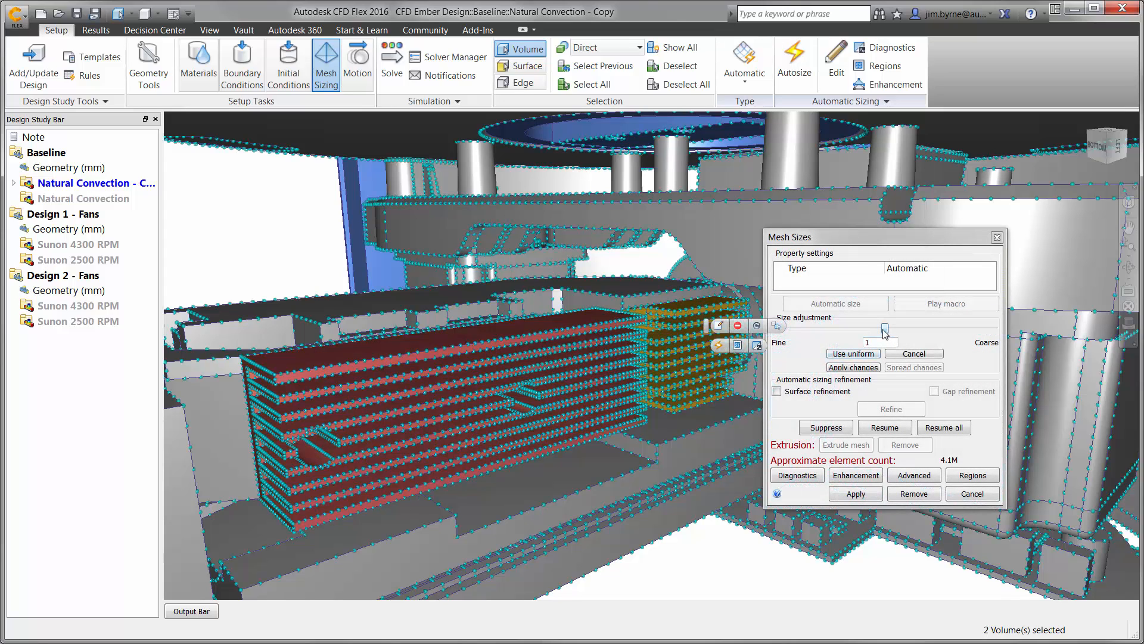
{"action": "left_click_drag", "start_coordinate": [886, 333], "coordinate": [884, 333]}
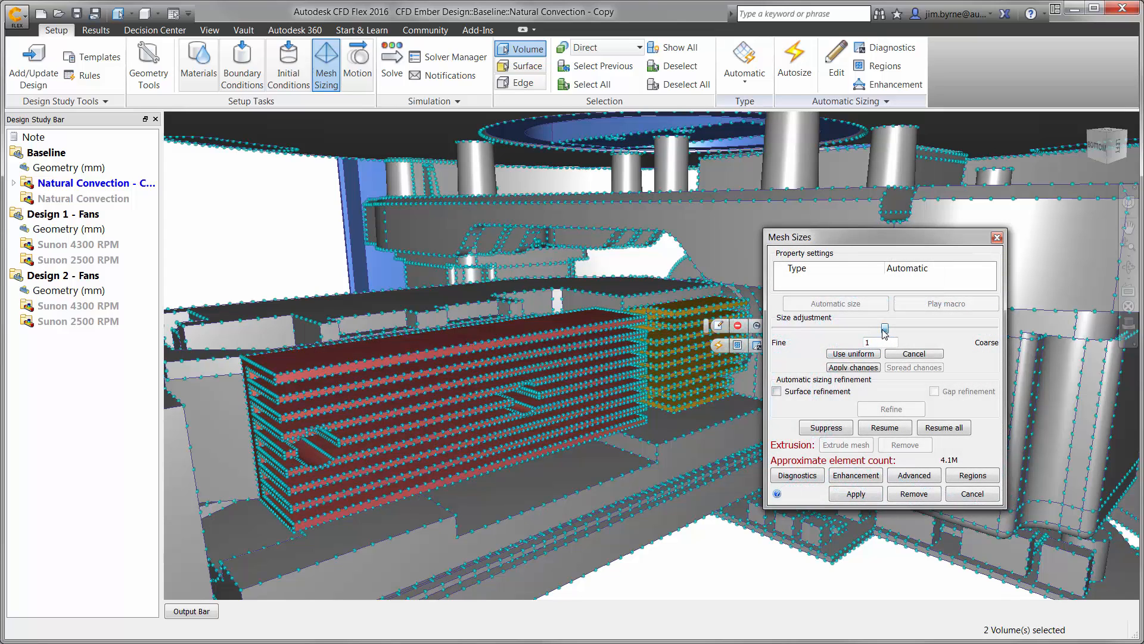
{"action": "left_click", "coordinate": [811, 328]}
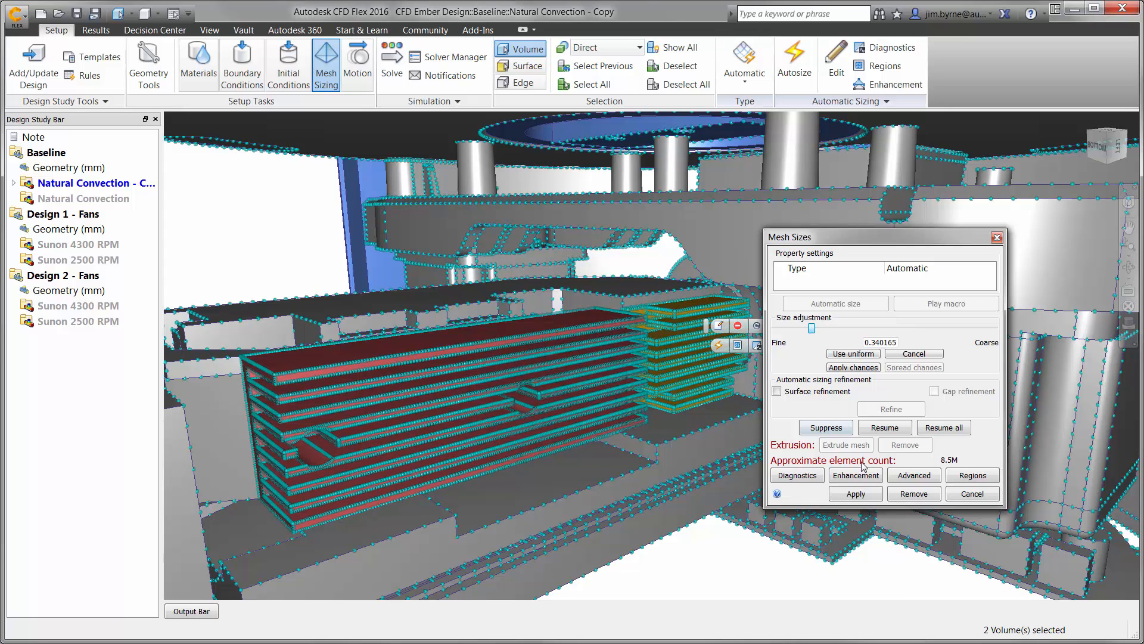
{"action": "left_click", "coordinate": [864, 494]}
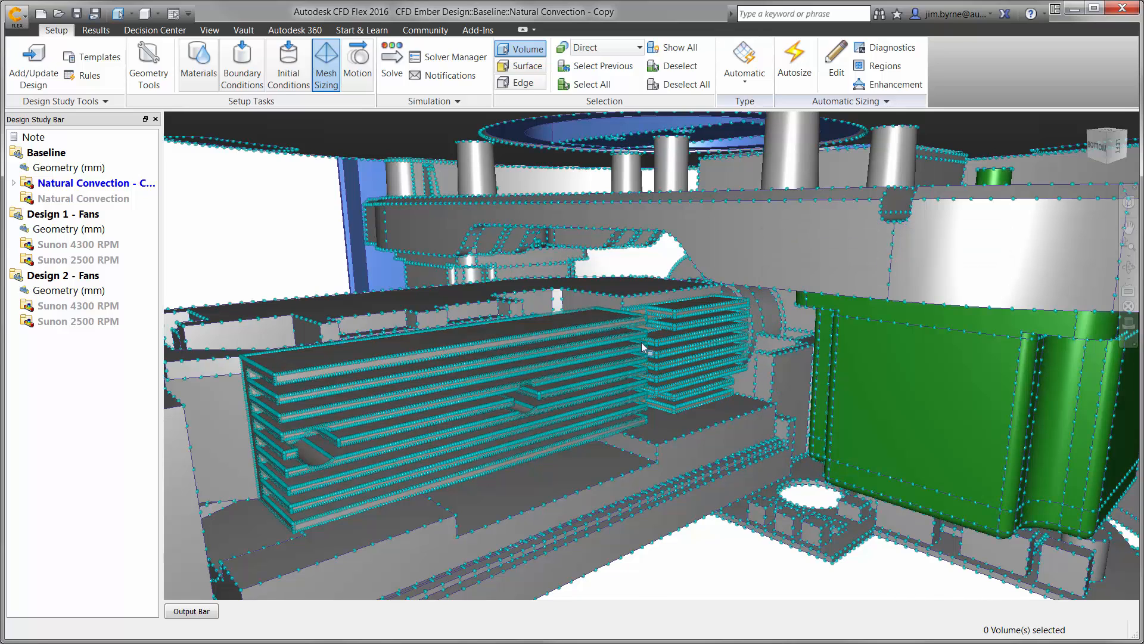
Include the Baseline Natural Convection scenario in the solution set, with solution mode Steady State and solver computer CLOUD.
{"action": "left_click", "coordinate": [437, 58]}
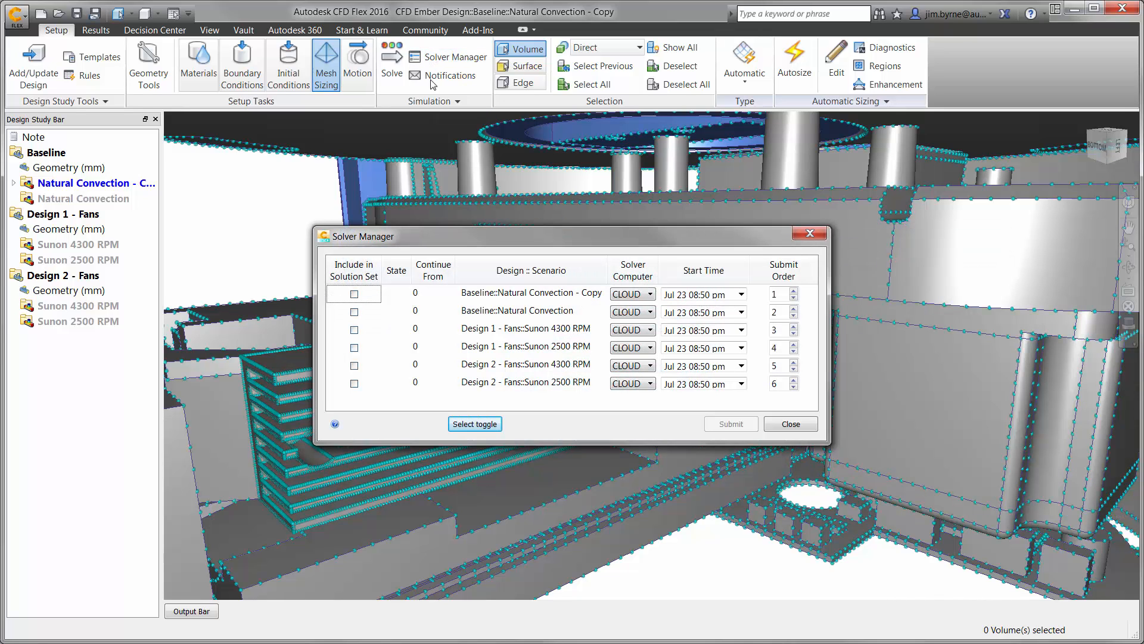
{"action": "left_click", "coordinate": [355, 312]}
{"action": "double_click", "coordinate": [421, 313]}
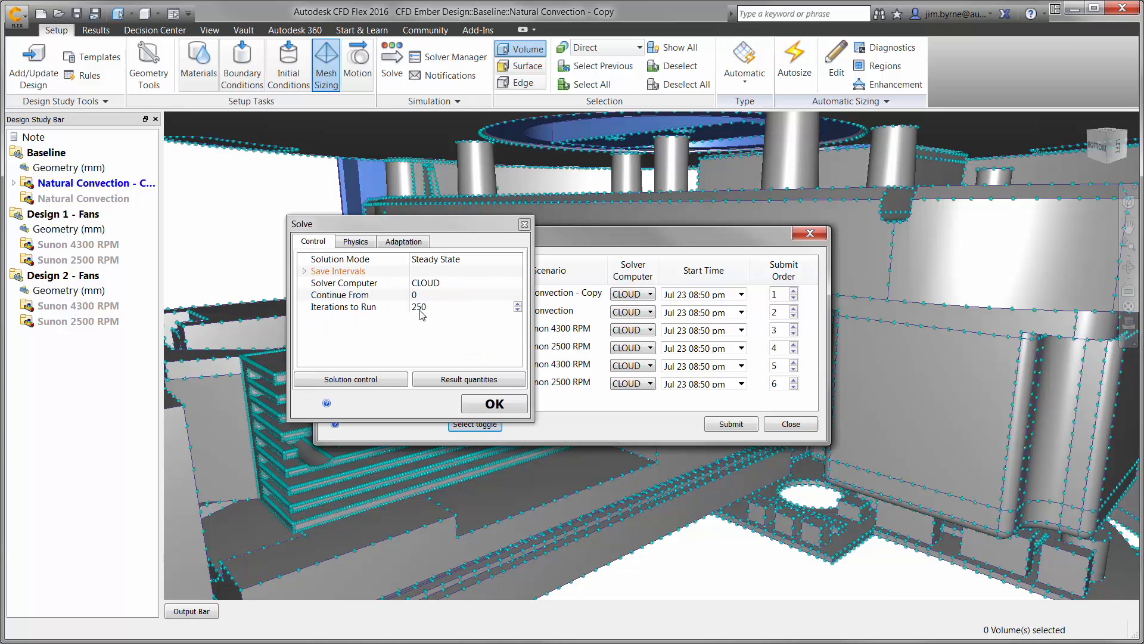
{"action": "left_click", "coordinate": [444, 260]}
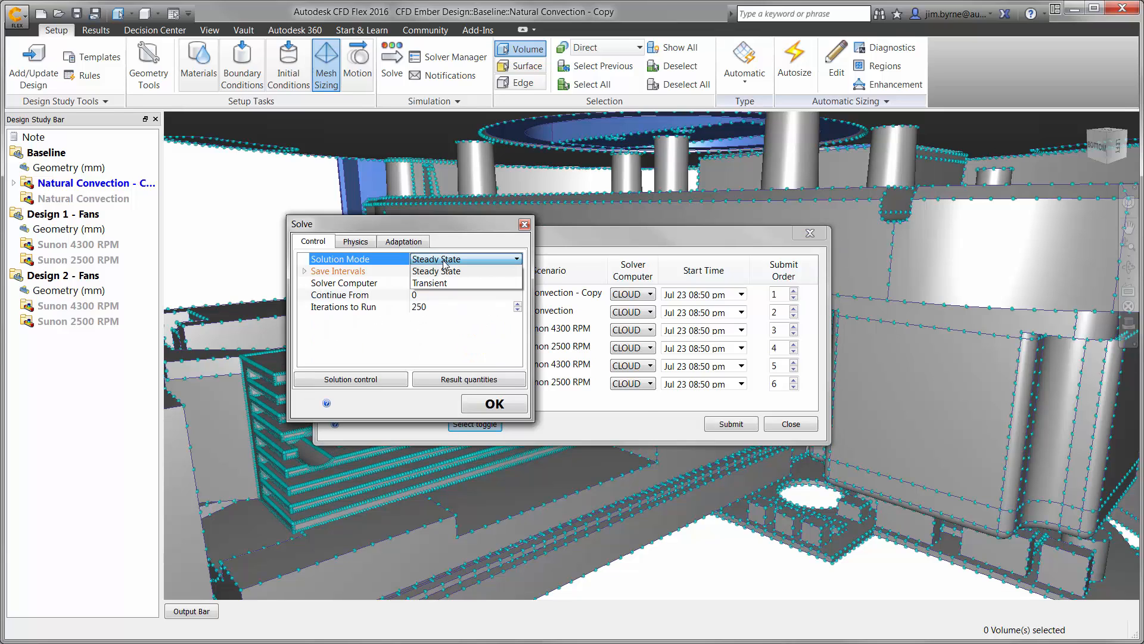
{"action": "left_click", "coordinate": [440, 270]}
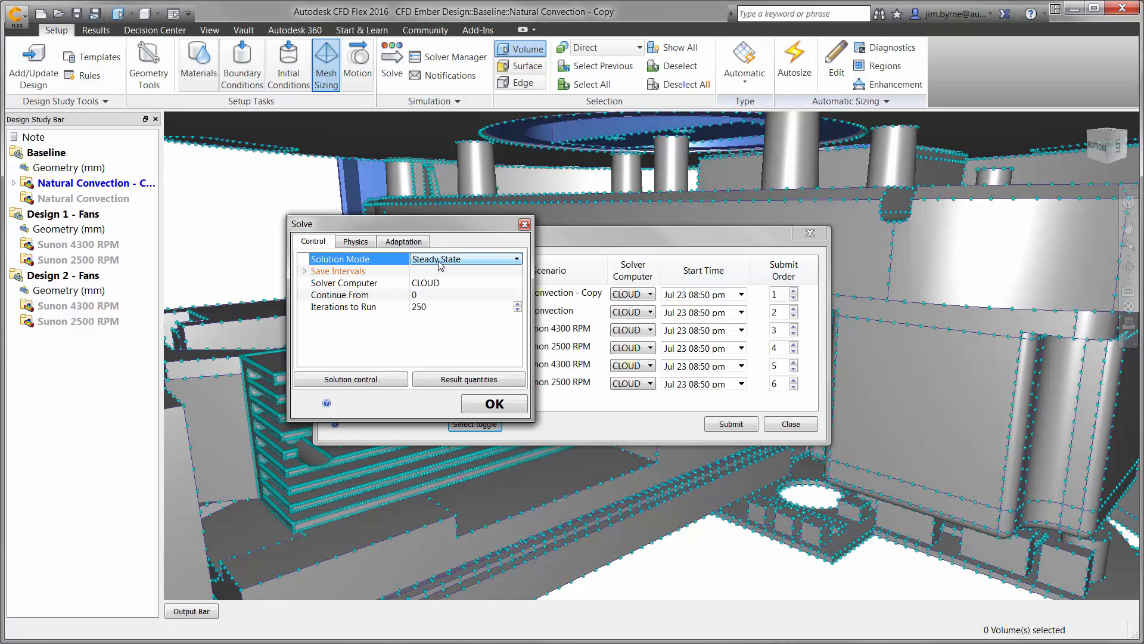
{"action": "left_click", "coordinate": [438, 283]}
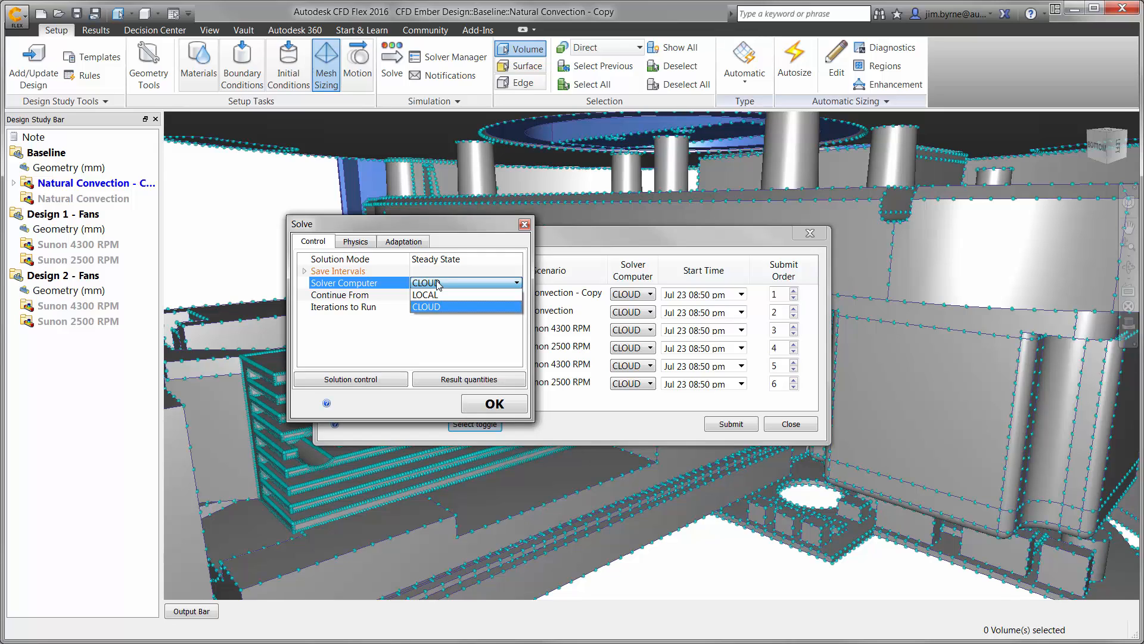
{"action": "left_click", "coordinate": [438, 285]}
Review the scenario's heat transfer and gravity physics settings, accept the solve settings and submit the solution set.
{"action": "left_click", "coordinate": [356, 242]}
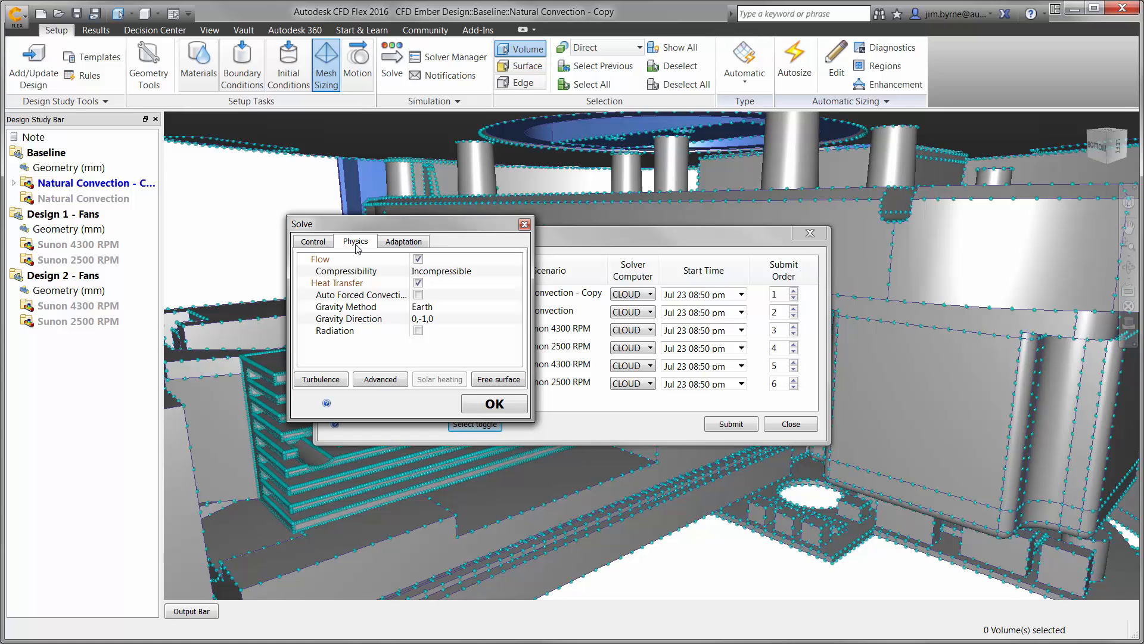
{"action": "left_click", "coordinate": [352, 284]}
{"action": "left_click", "coordinate": [354, 309]}
{"action": "left_click", "coordinate": [358, 320]}
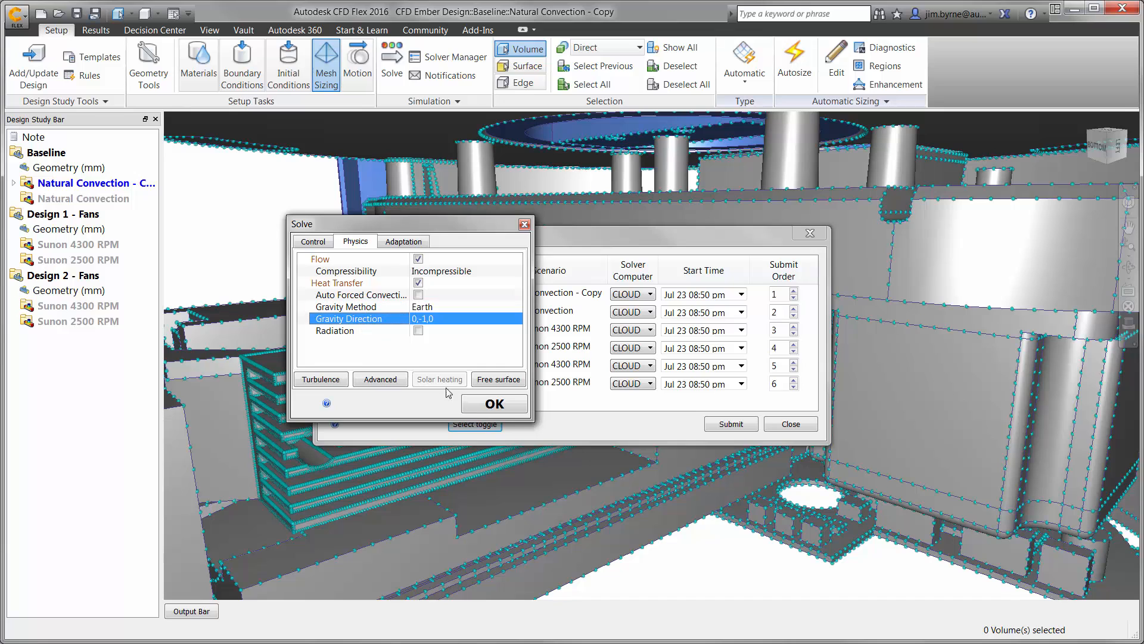
{"action": "left_click", "coordinate": [493, 404]}
{"action": "left_click", "coordinate": [736, 427]}
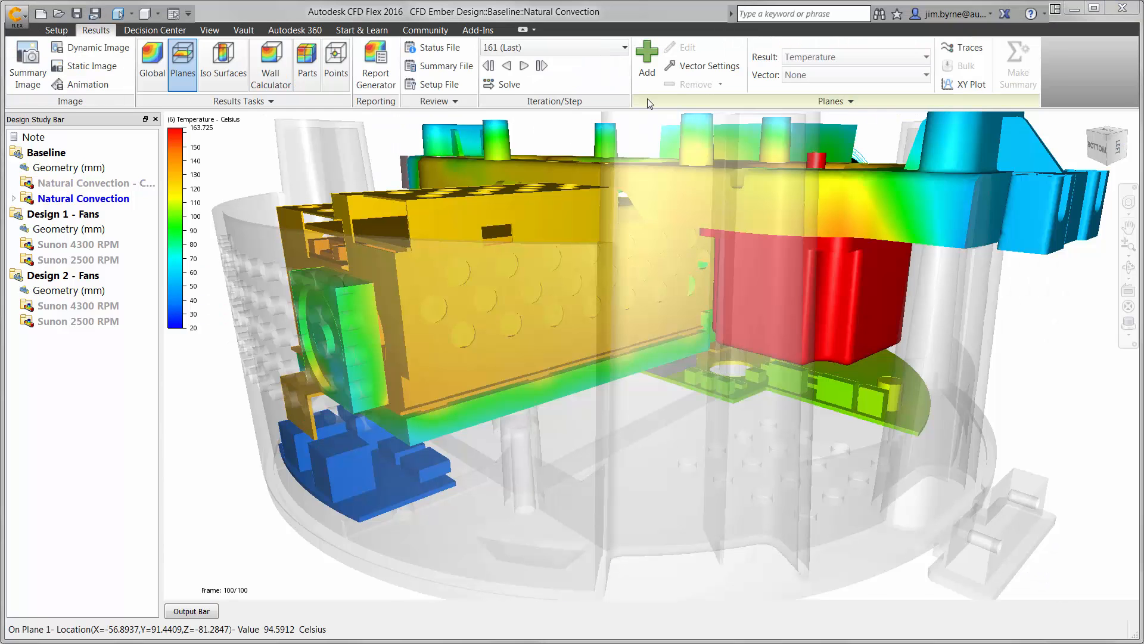
Add a temperature results plane to the model and sweep it across the interior of the printer base.
{"action": "left_click", "coordinate": [646, 73]}
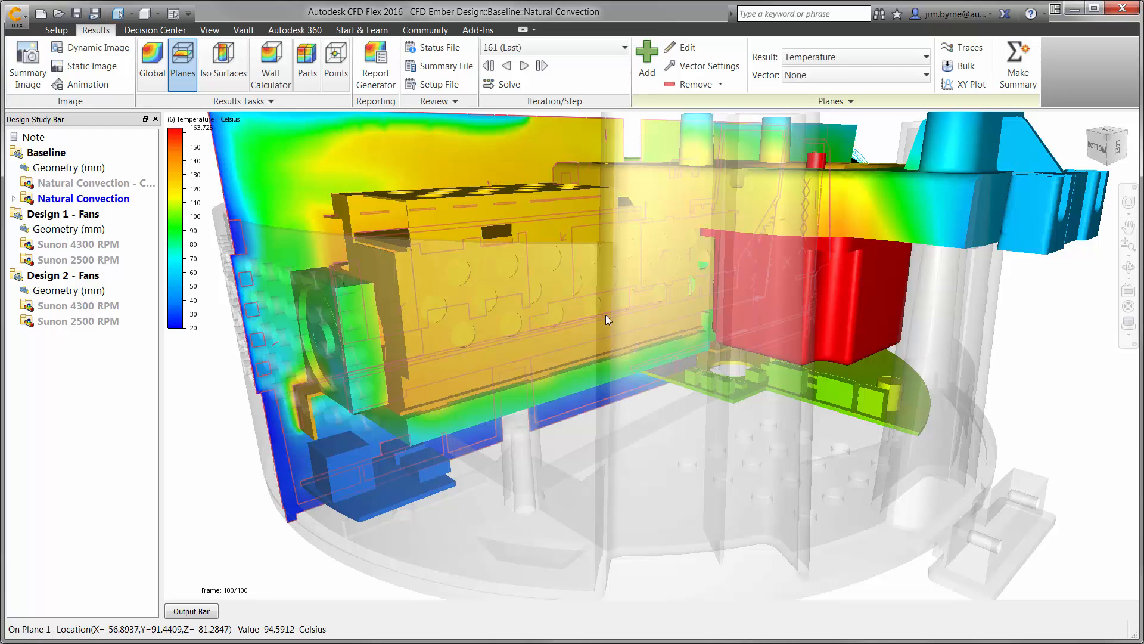
{"action": "left_click", "coordinate": [572, 400]}
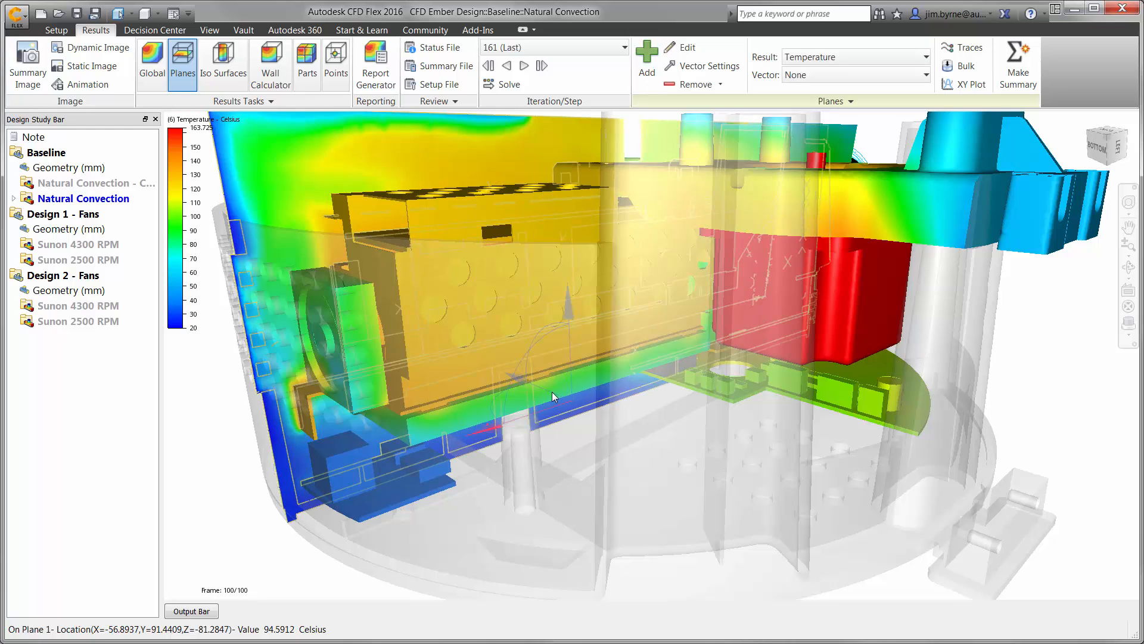
{"action": "left_click_drag", "start_coordinate": [552, 392], "coordinate": [649, 440]}
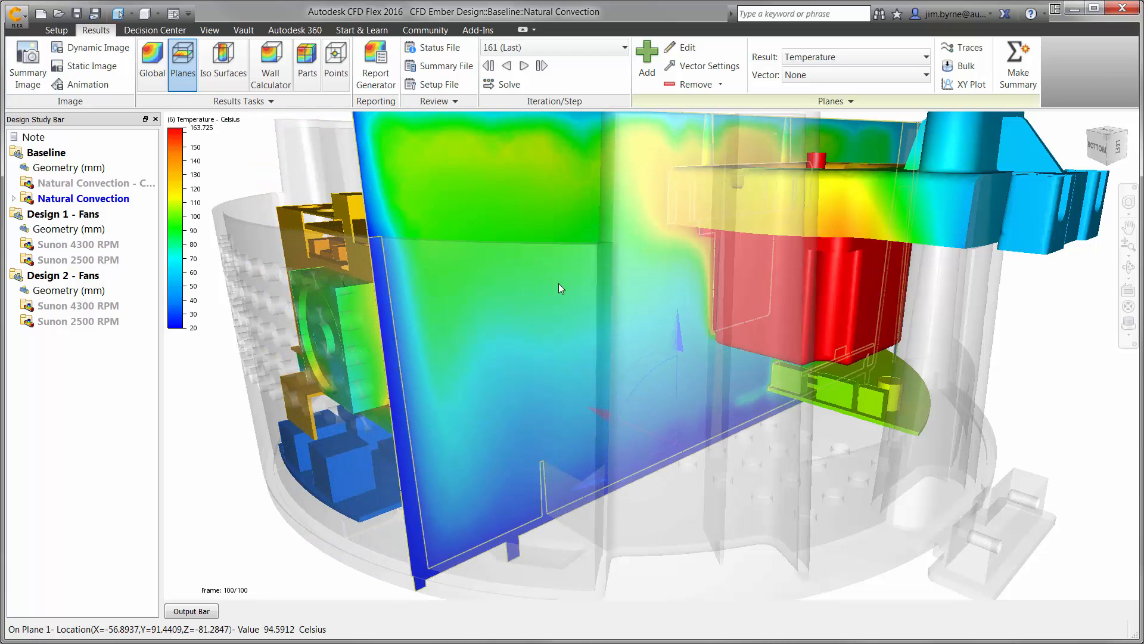
Switch the results plane to Velocity Magnitude and move it further across the printer base towards the stepper motor.
{"action": "right_click", "coordinate": [509, 221]}
{"action": "left_click", "coordinate": [655, 239]}
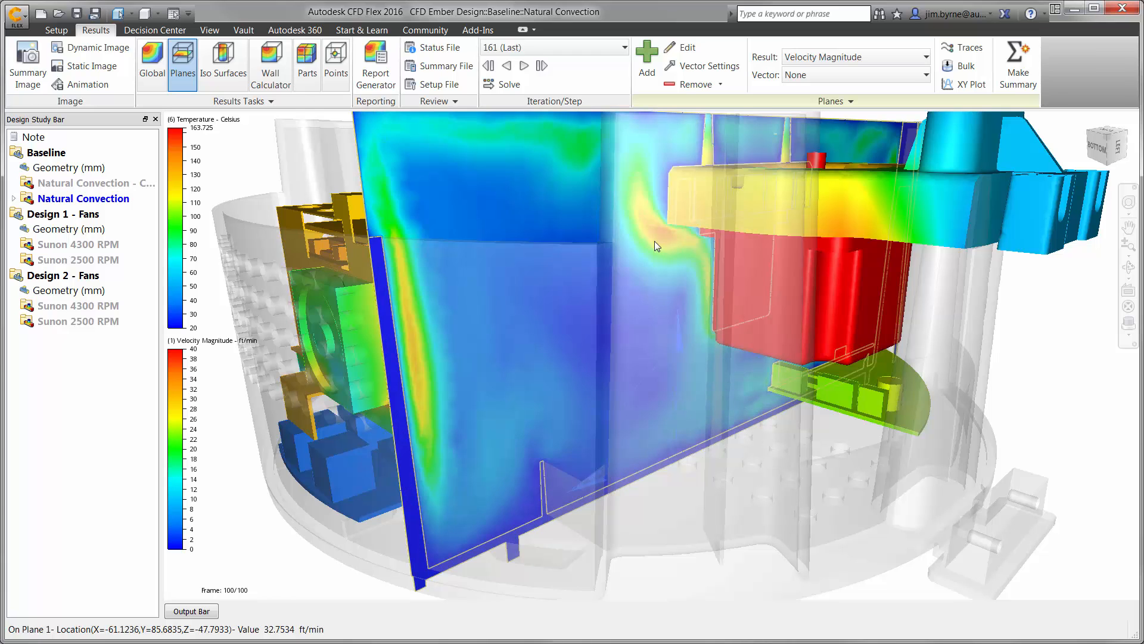
{"action": "left_click_drag", "start_coordinate": [639, 429], "coordinate": [678, 460]}
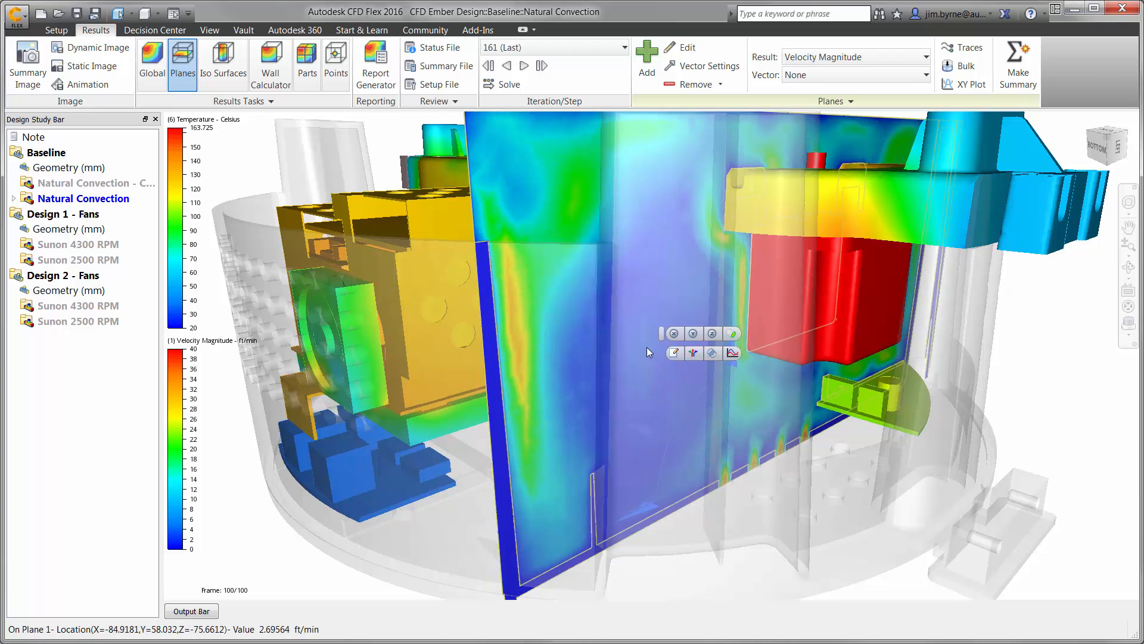
Align the results plane with the Y axis and lower it to the vent holes in the base floor.
{"action": "left_click", "coordinate": [694, 335]}
{"action": "left_click_drag", "start_coordinate": [720, 391], "coordinate": [724, 422]}
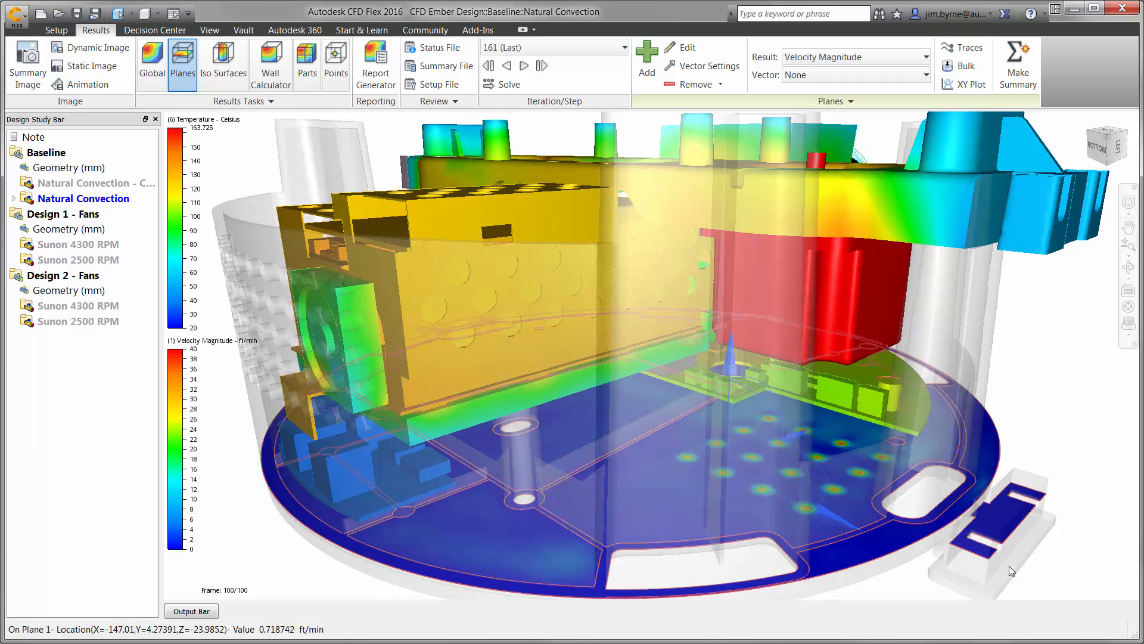
{"action": "middle_click_drag", "start_coordinate": [1008, 576], "coordinate": [913, 561]}
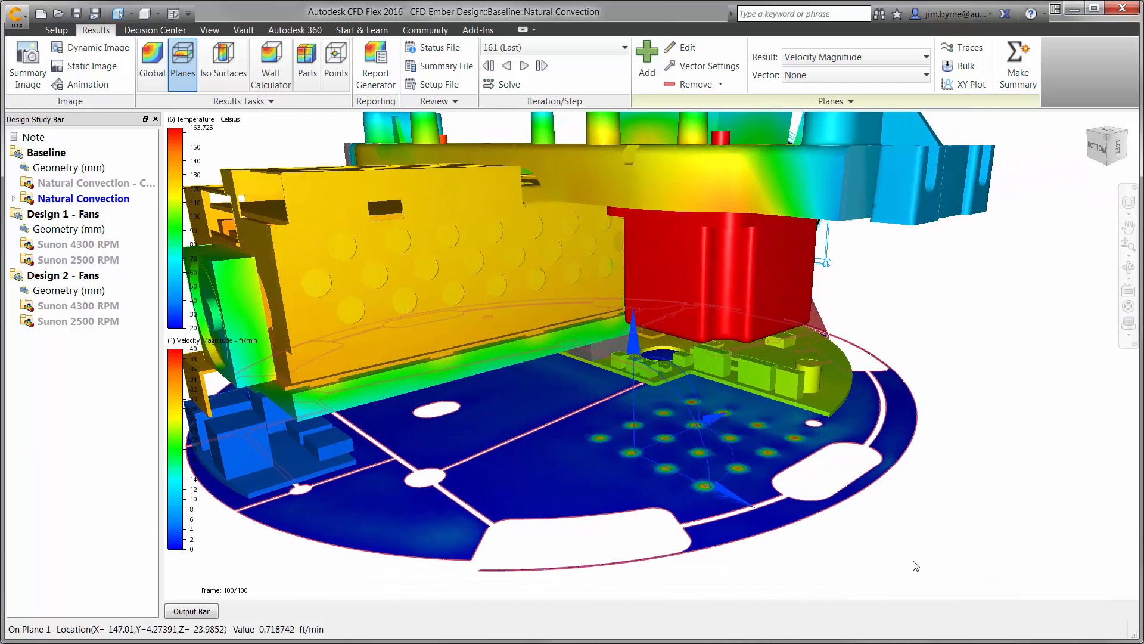
{"action": "scroll", "coordinate": [913, 560], "scroll_direction": "up", "scroll_amount": 2}
{"action": "scroll", "coordinate": [914, 563], "scroll_direction": "up", "scroll_amount": 3}
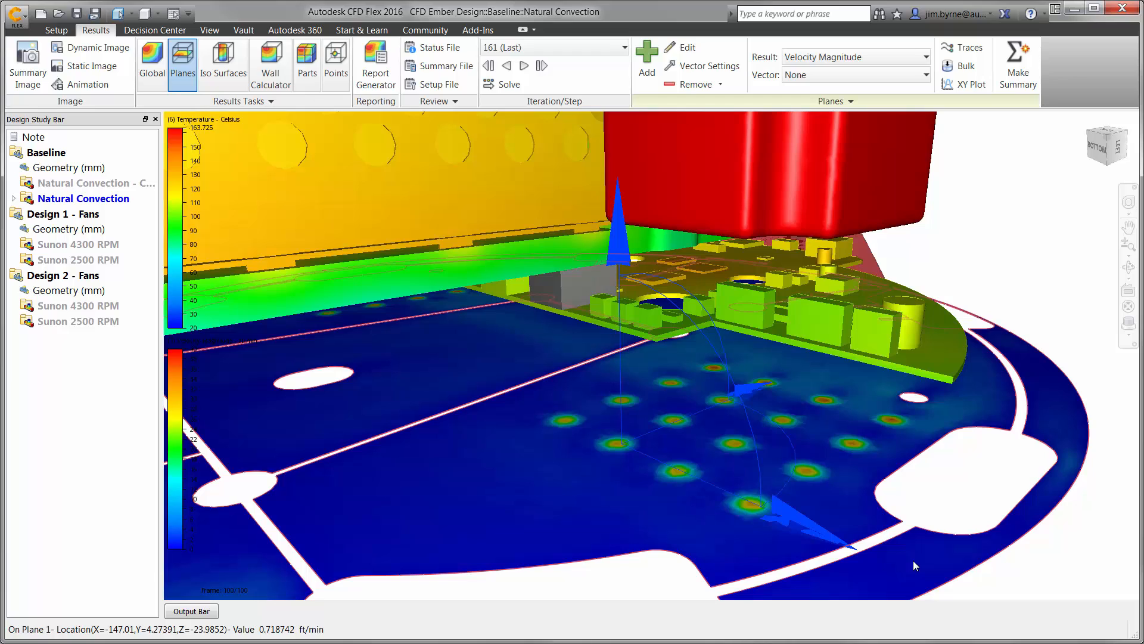
Show Velocity Vectors on the plane with Outline appearance, the finest grid spacing of 1.63 and a vector length of about 0.046.
{"action": "left_click", "coordinate": [702, 65]}
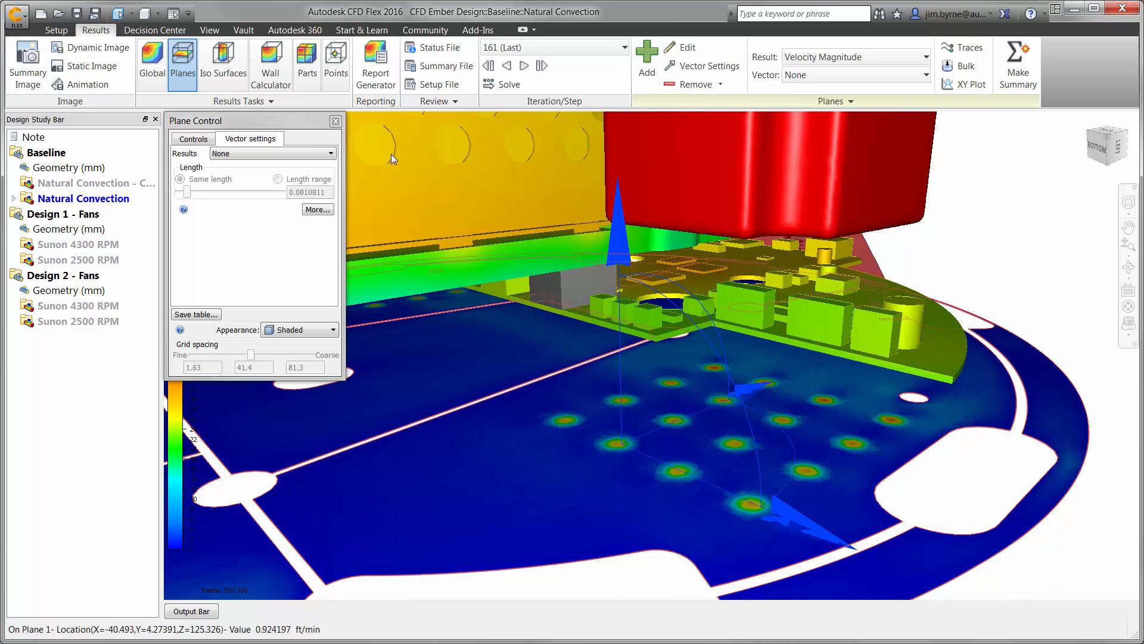
{"action": "left_click", "coordinate": [299, 153]}
{"action": "left_click", "coordinate": [292, 173]}
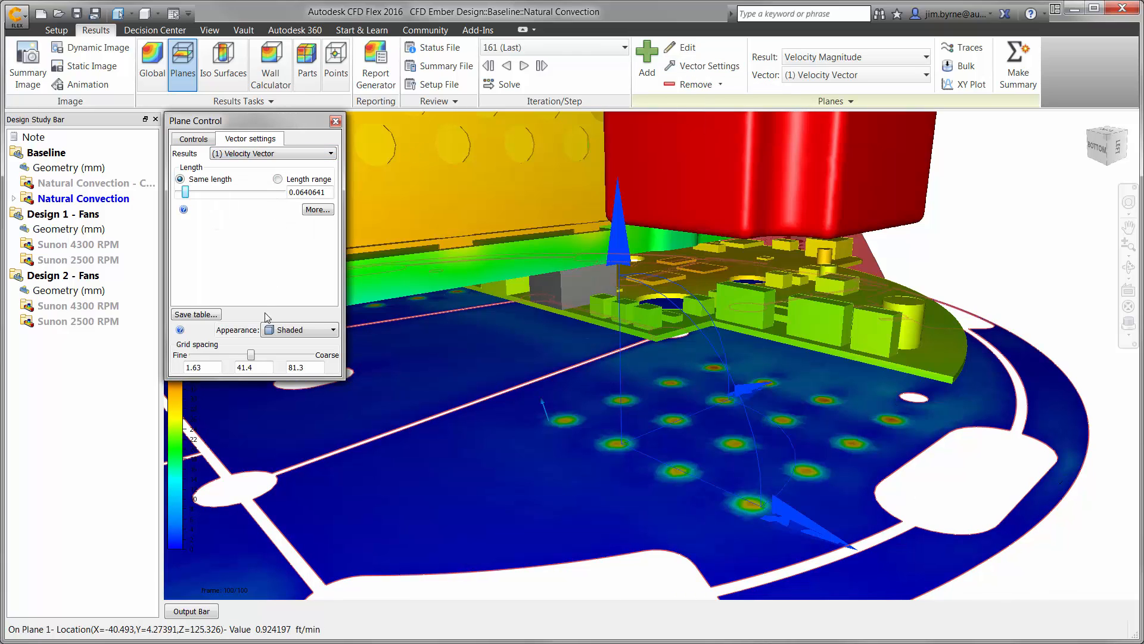
{"action": "left_click", "coordinate": [268, 334]}
{"action": "left_click", "coordinate": [273, 351]}
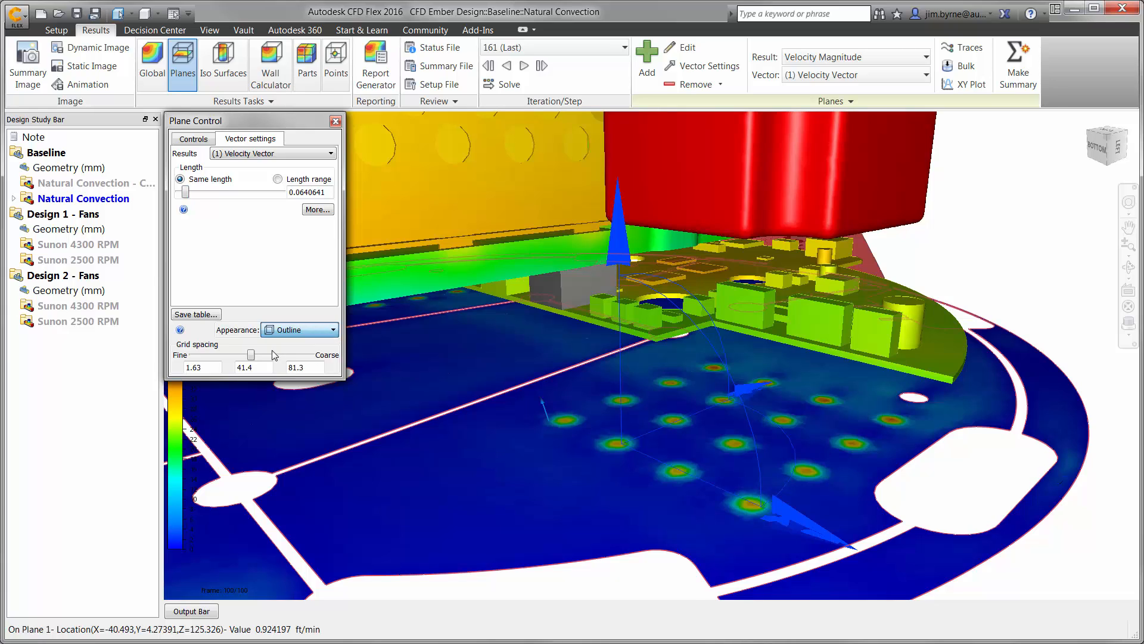
{"action": "left_click_drag", "start_coordinate": [251, 356], "coordinate": [194, 360]}
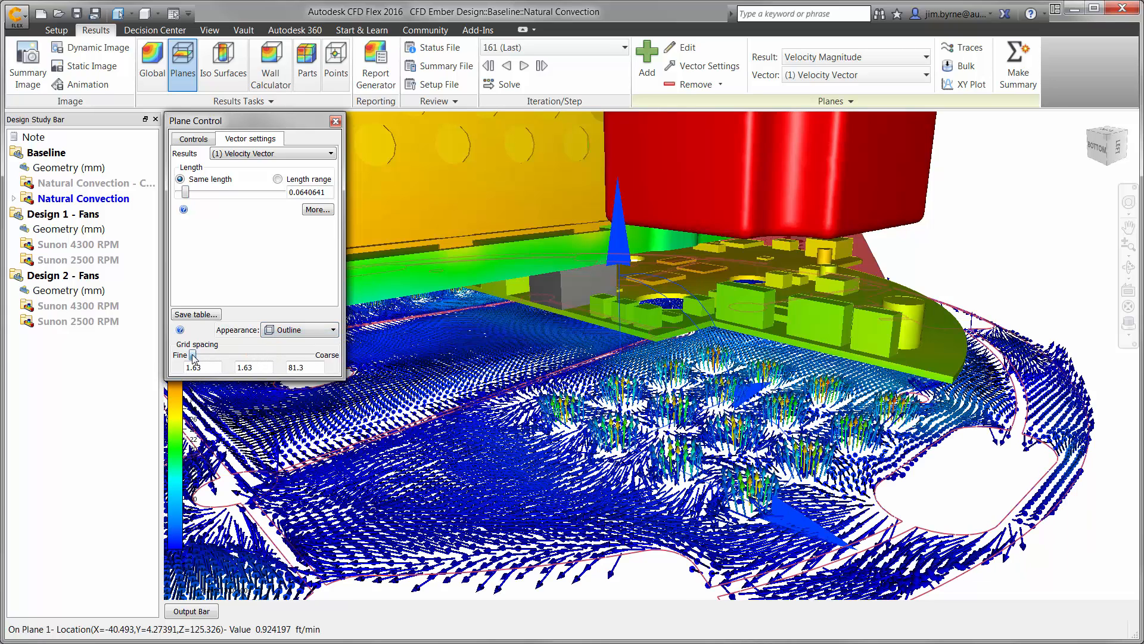
{"action": "left_click_drag", "start_coordinate": [185, 195], "coordinate": [184, 194]}
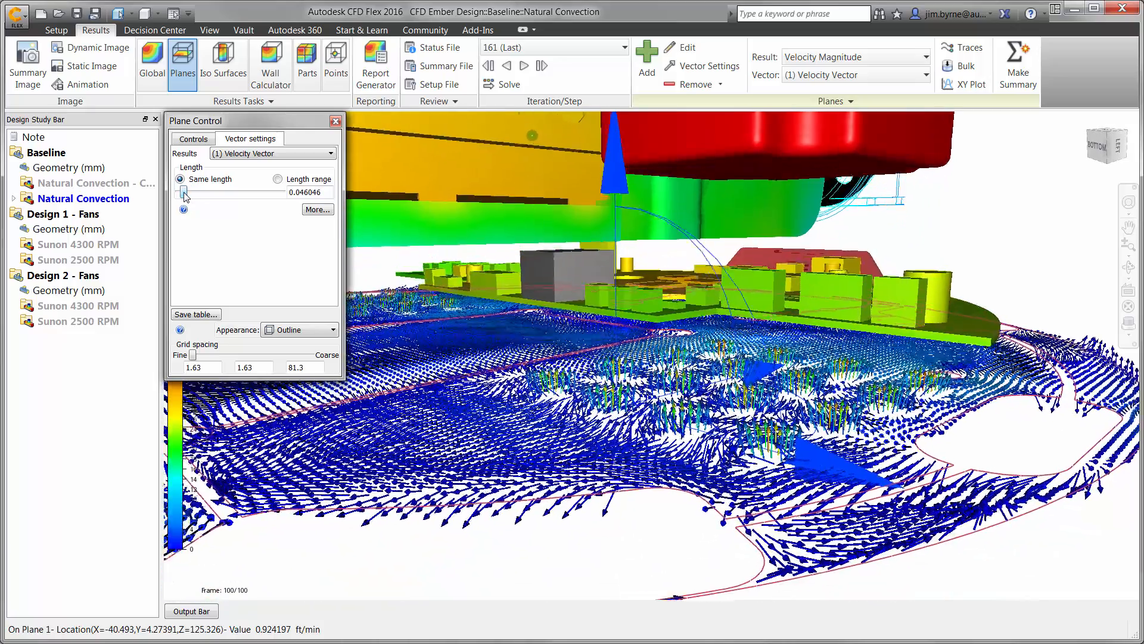
Restore the plane's Shaded appearance, set its vector result to None and close the plane settings.
{"action": "left_click", "coordinate": [301, 329]}
{"action": "left_click", "coordinate": [287, 343]}
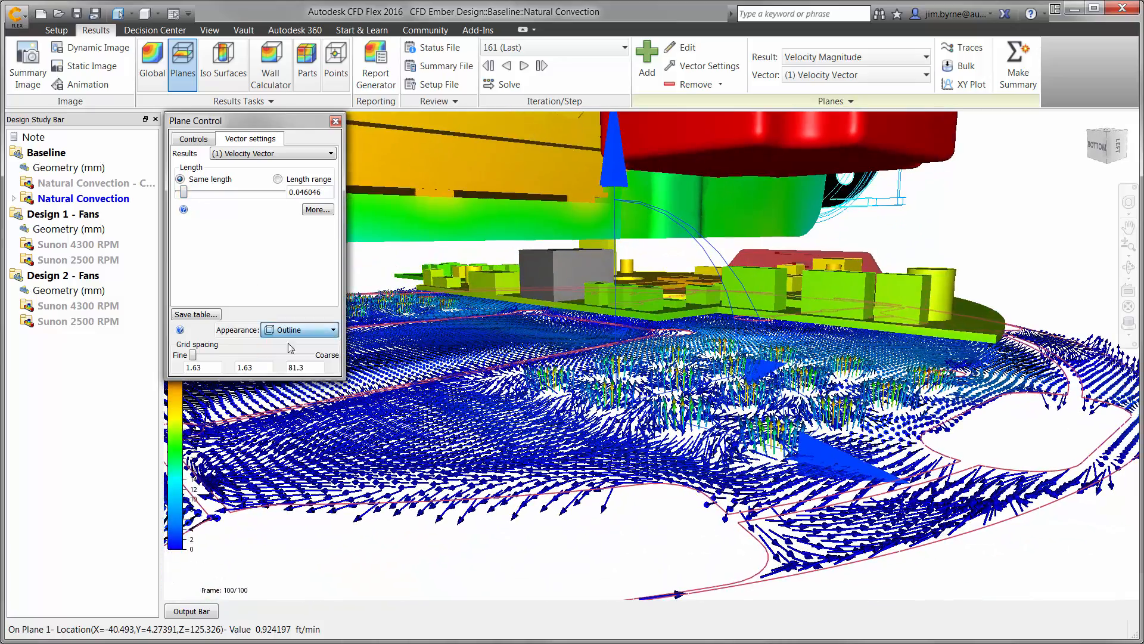
{"action": "left_click", "coordinate": [271, 153]}
{"action": "left_click", "coordinate": [250, 167]}
{"action": "left_click", "coordinate": [335, 121]}
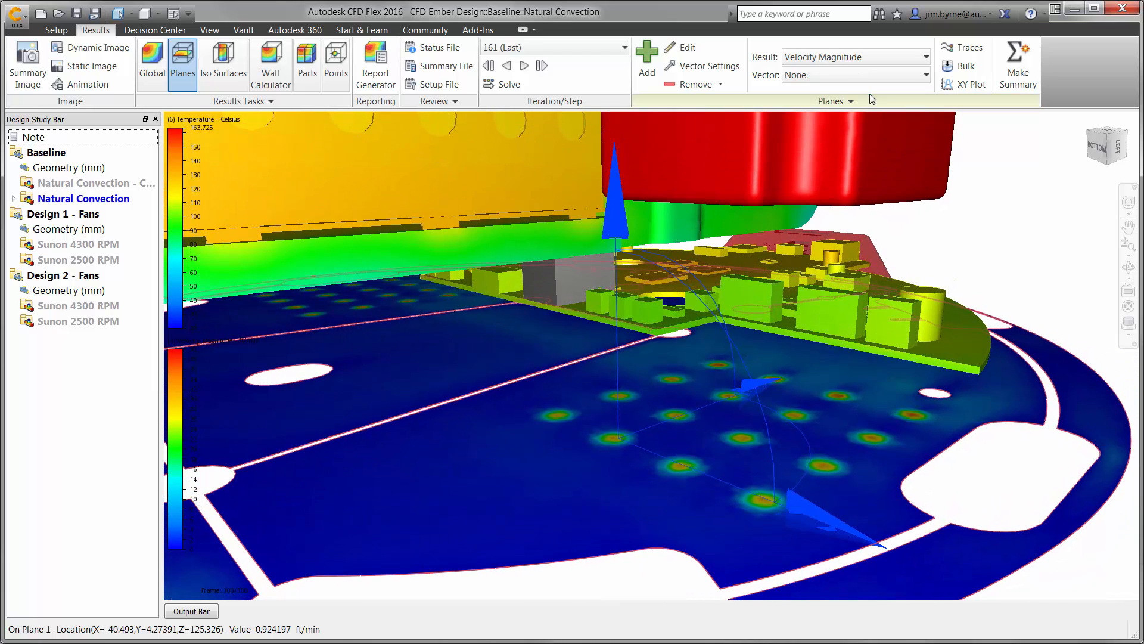
Add a trace set seeded by a 4 by 4 rectangular grid over the base vent holes, and hide the plane's shading.
{"action": "left_click", "coordinate": [962, 47]}
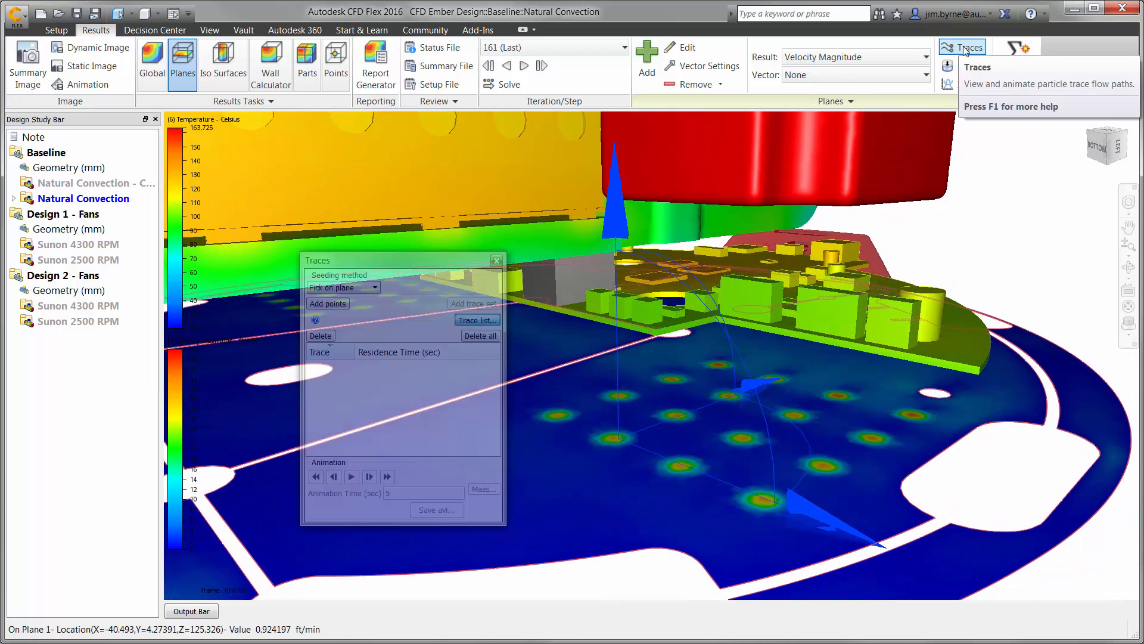
{"action": "left_click", "coordinate": [340, 288]}
{"action": "left_click", "coordinate": [339, 321]}
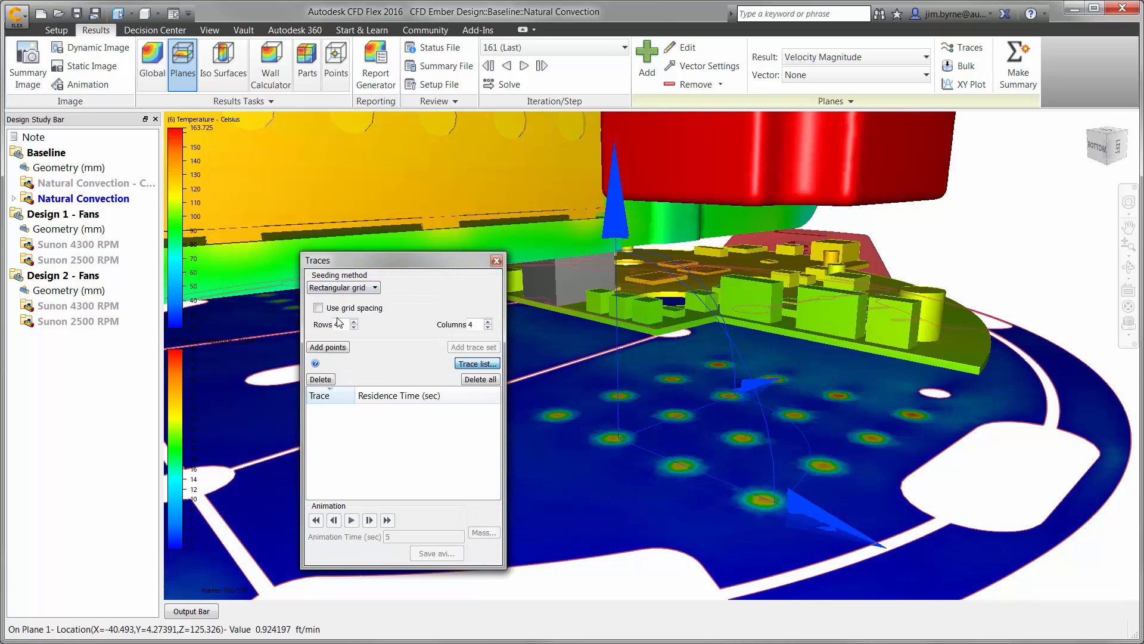
{"action": "left_click", "coordinate": [328, 347]}
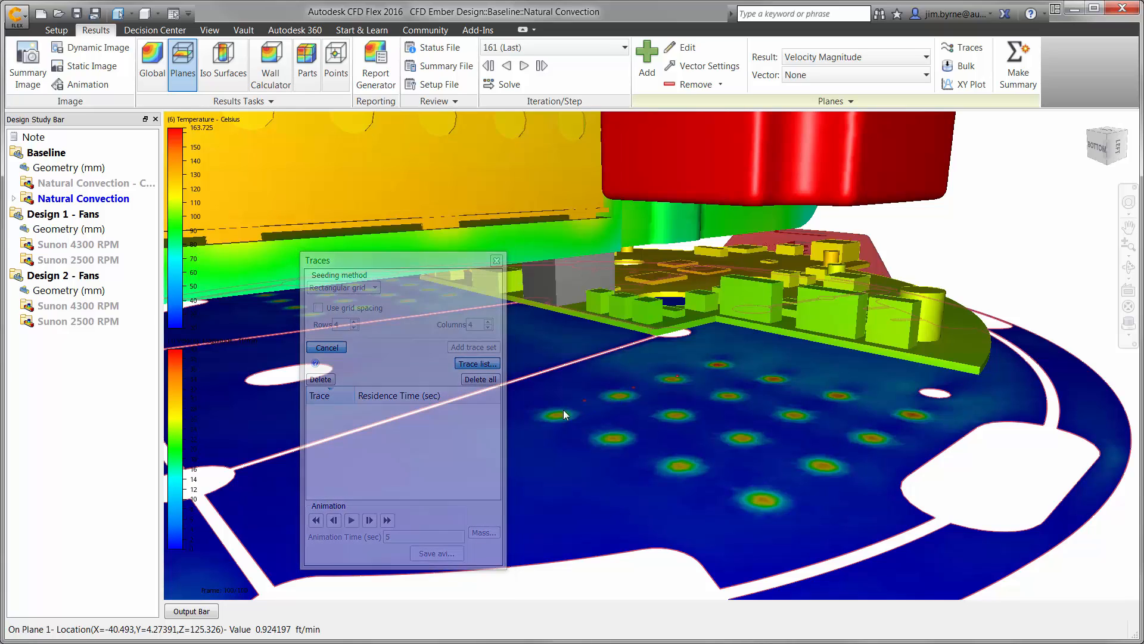
{"action": "left_click", "coordinate": [762, 499]}
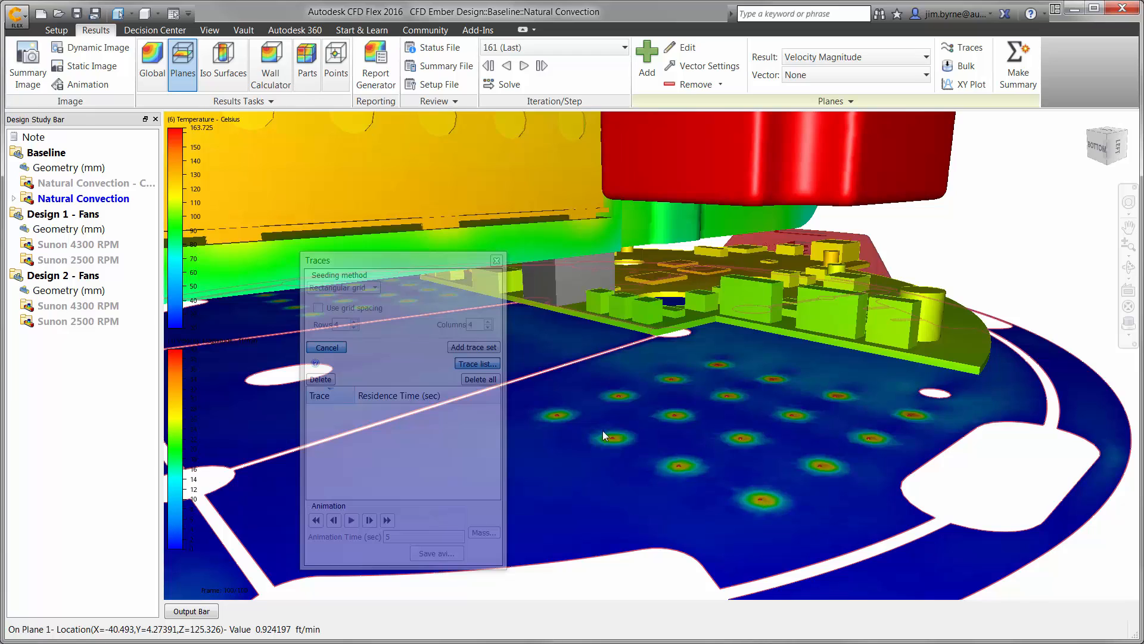
{"action": "left_click", "coordinate": [478, 346]}
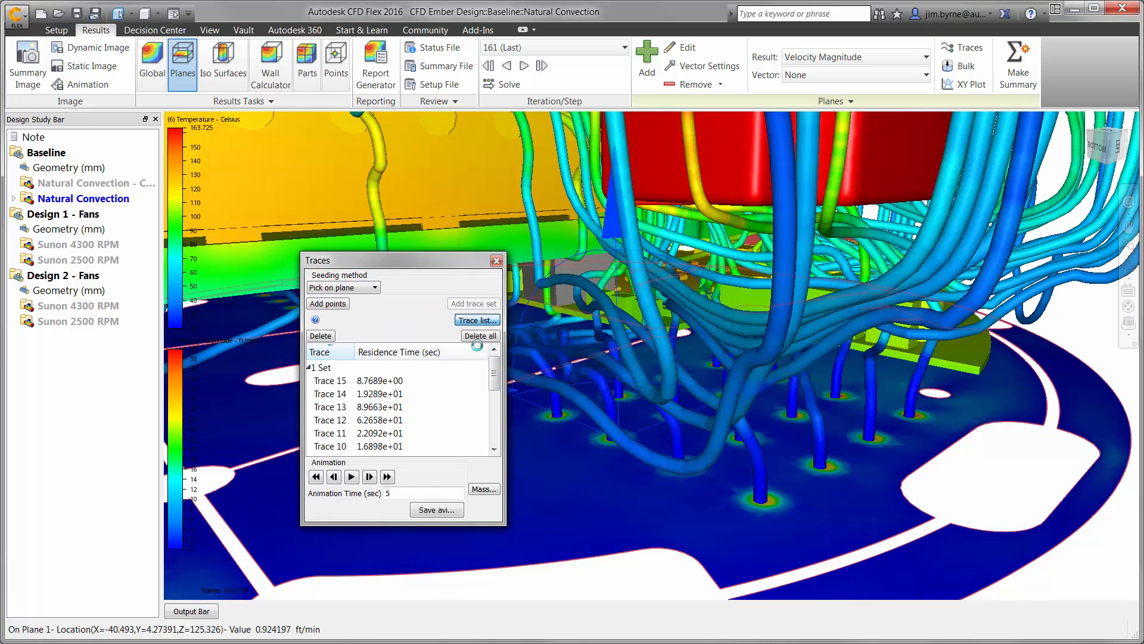
{"action": "left_click", "coordinate": [496, 261]}
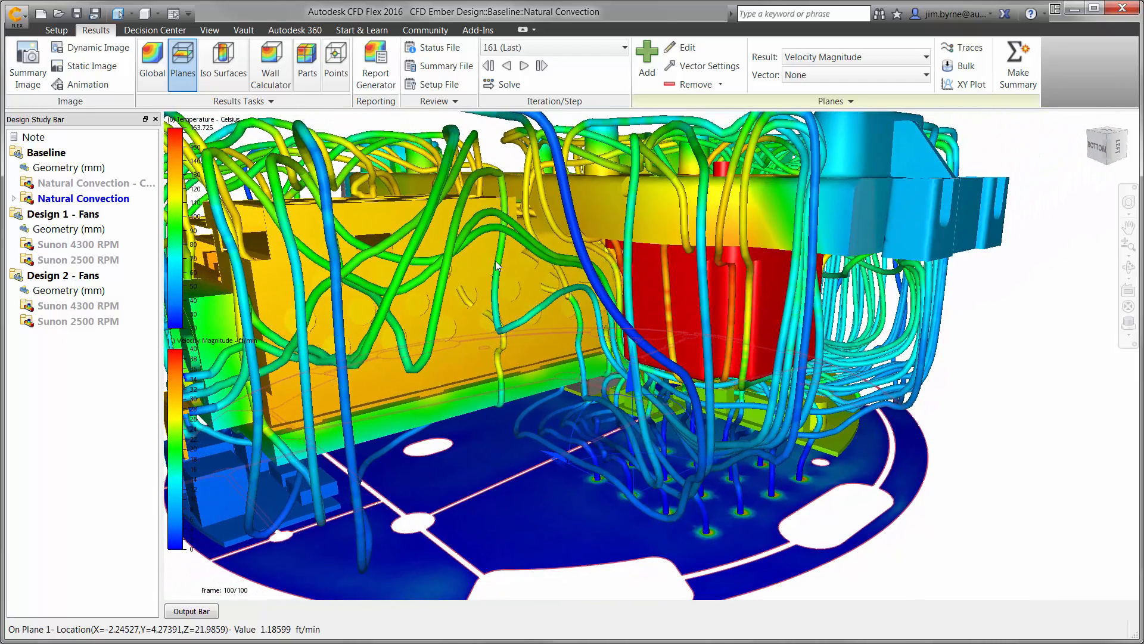
{"action": "left_click", "coordinate": [496, 263]}
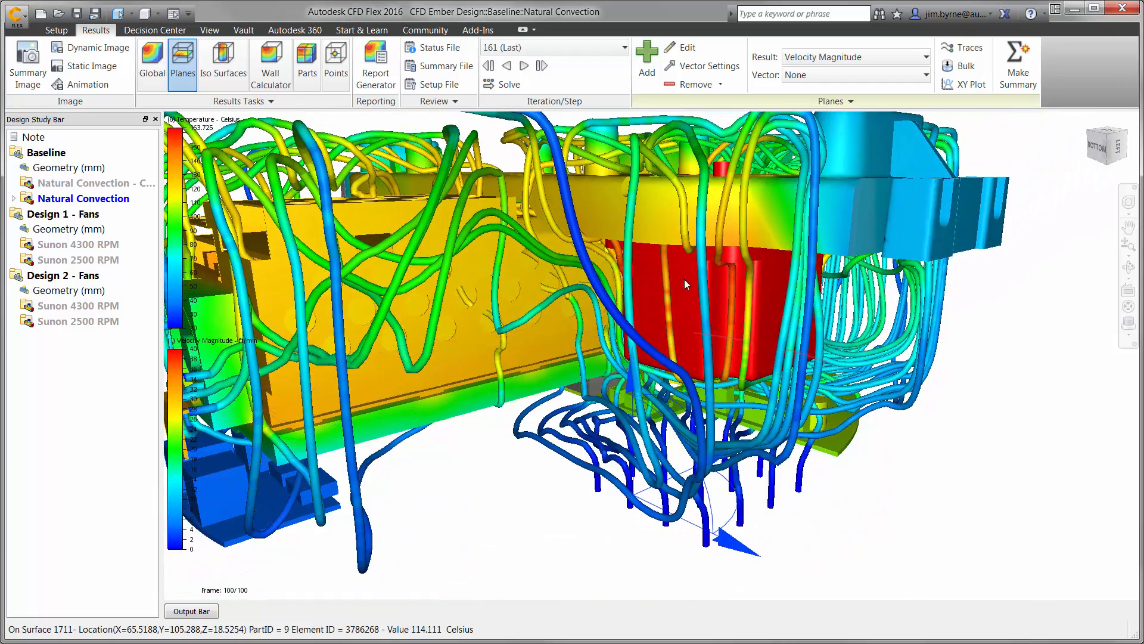
Examine the stepper motor's calculated temperatures in the Parts results output.
{"action": "left_click", "coordinate": [304, 71]}
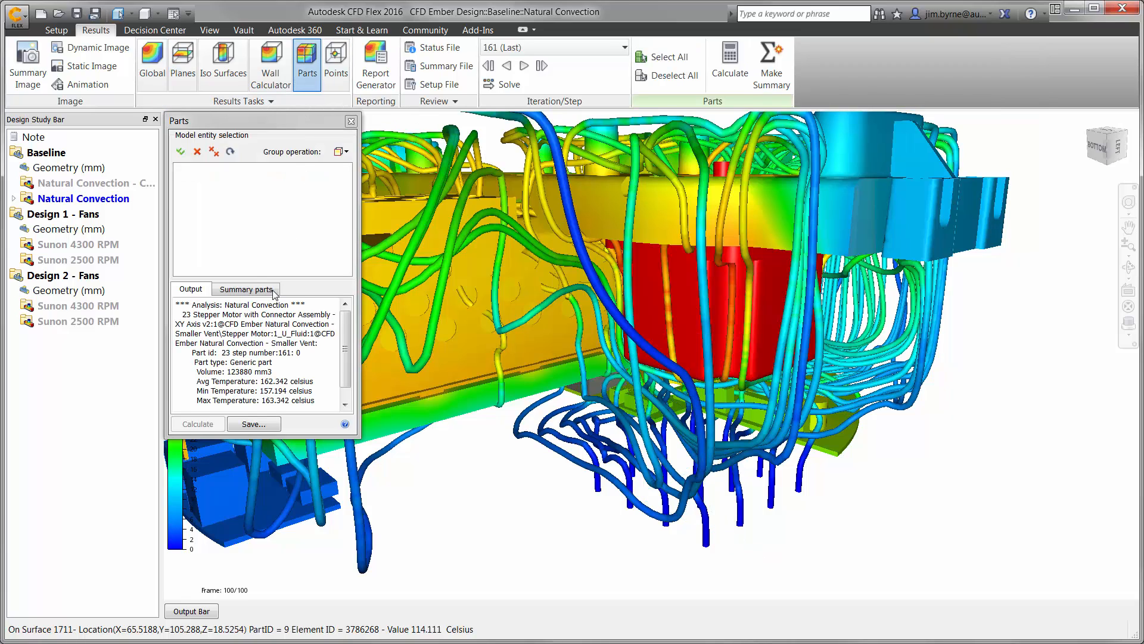
{"action": "left_click_drag", "start_coordinate": [288, 383], "coordinate": [275, 382]}
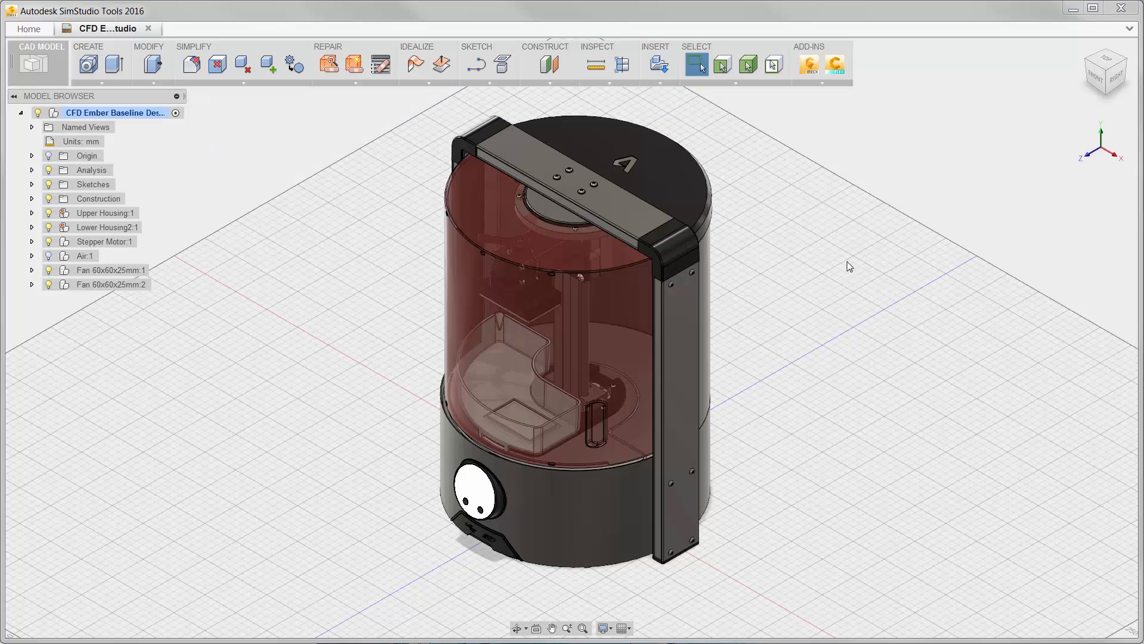
In Autodesk SimStudio Tools, section the printer model from the top bar's face at a Y distance of -380 mm.
{"action": "left_click", "coordinate": [623, 65]}
{"action": "left_click", "coordinate": [624, 213]}
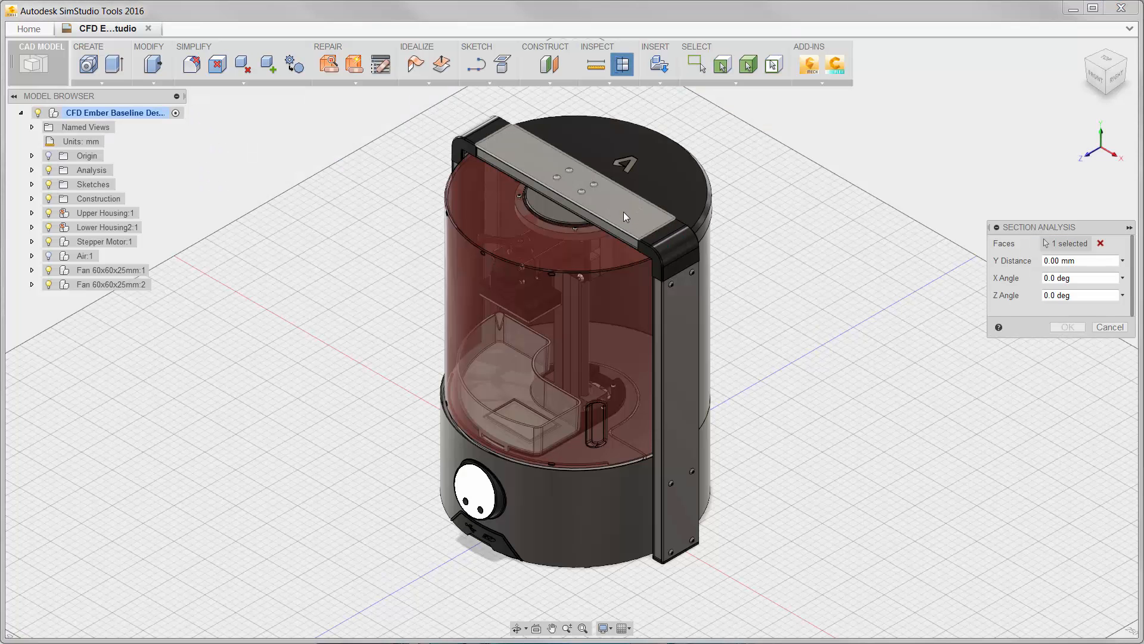
{"action": "type", "text": "-380"}
{"action": "key", "text": "Return"}
{"action": "key", "text": "F6"}
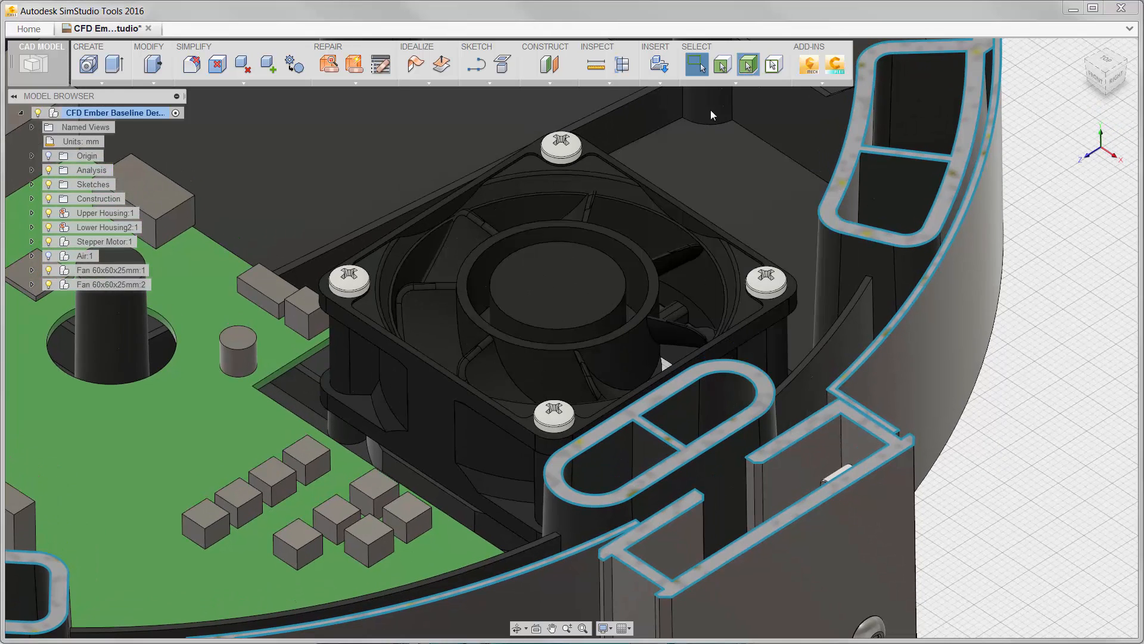
Delete the fan's impeller and its four mounting screws.
{"action": "left_click", "coordinate": [593, 233]}
{"action": "left_click", "coordinate": [566, 152], "text": "ctrl"}
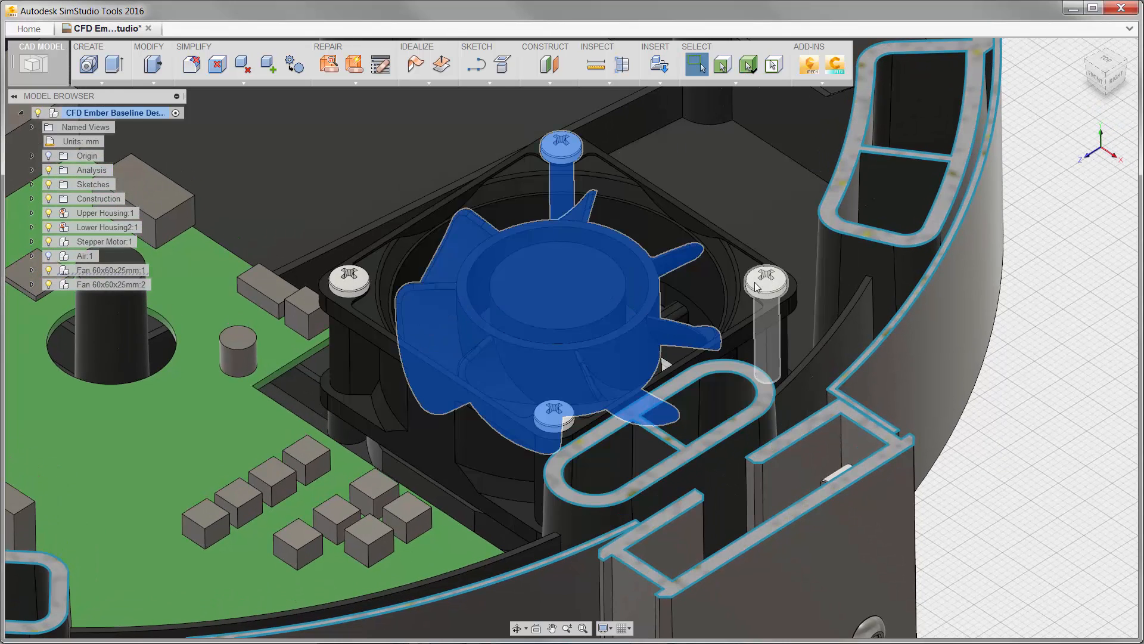
{"action": "left_click", "coordinate": [766, 281], "text": "ctrl"}
{"action": "left_click", "coordinate": [362, 282], "text": "ctrl"}
{"action": "left_click", "coordinate": [545, 416], "text": "ctrl"}
{"action": "right_click", "coordinate": [545, 416]}
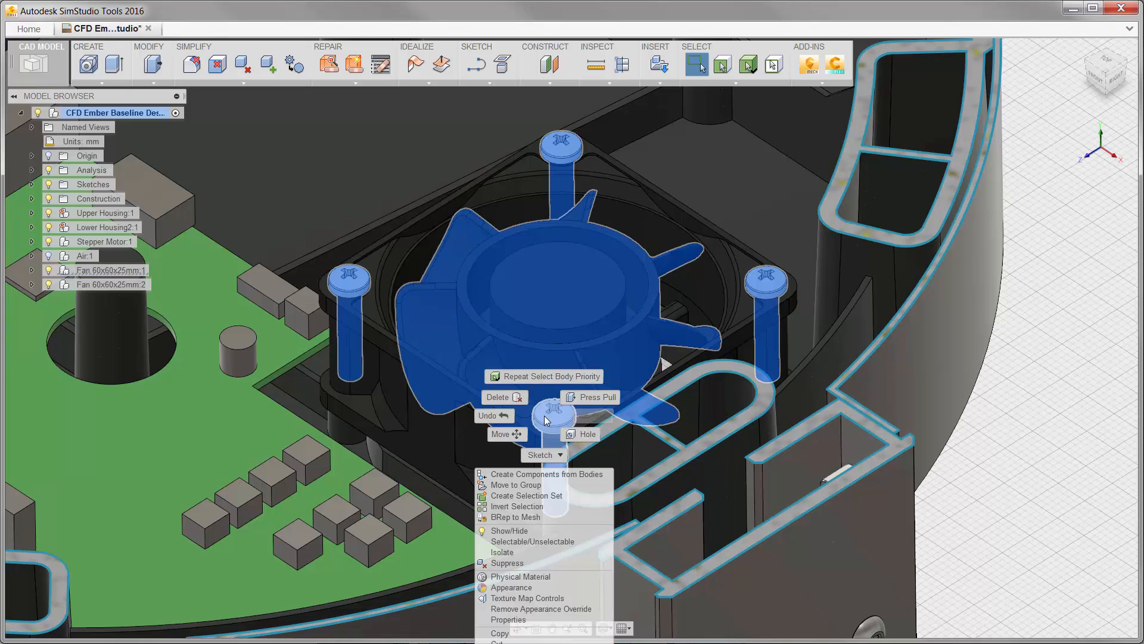
{"action": "left_click", "coordinate": [516, 397]}
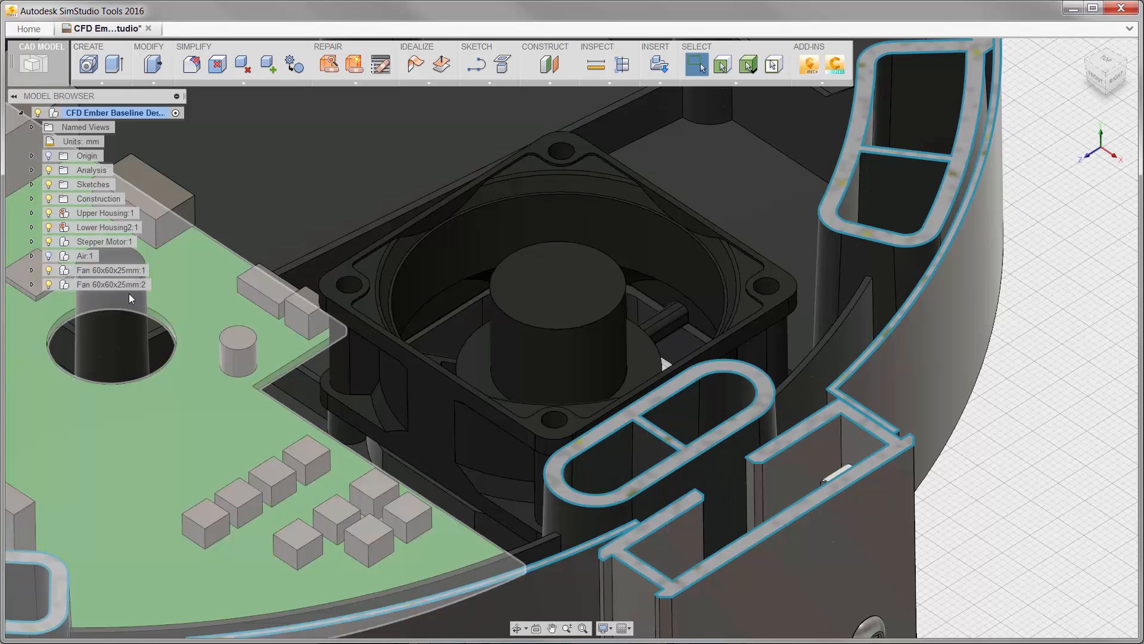
Isolate the frame body of Fan 60x60x25mm:1 from the rest of the assembly.
{"action": "left_click", "coordinate": [32, 270]}
{"action": "left_click", "coordinate": [42, 299]}
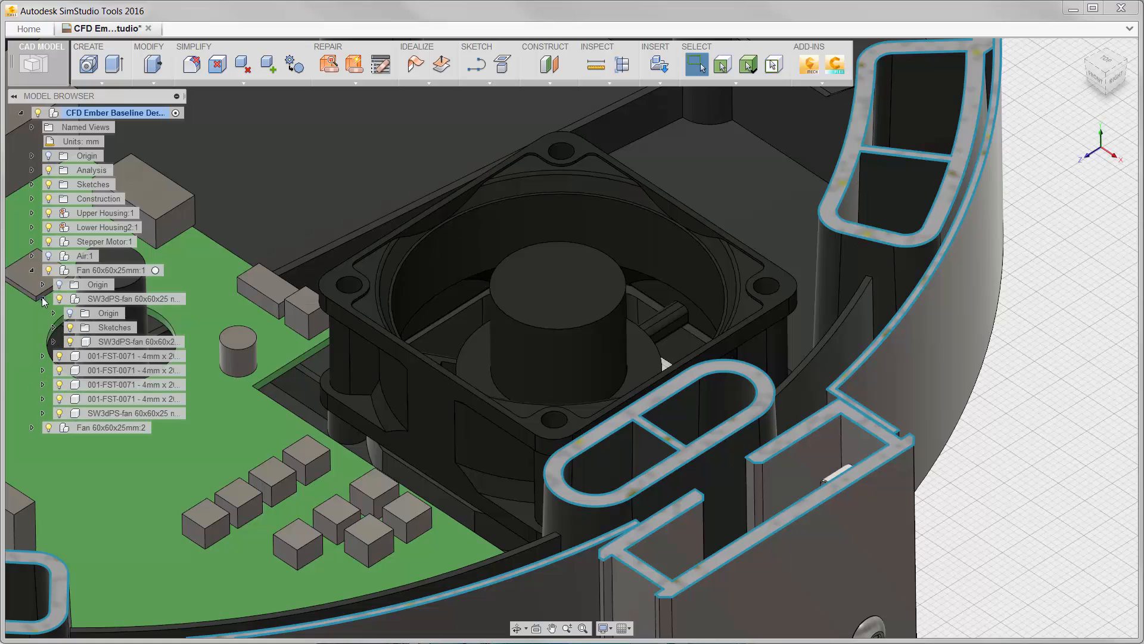
{"action": "left_click", "coordinate": [174, 342]}
{"action": "right_click", "coordinate": [160, 339]}
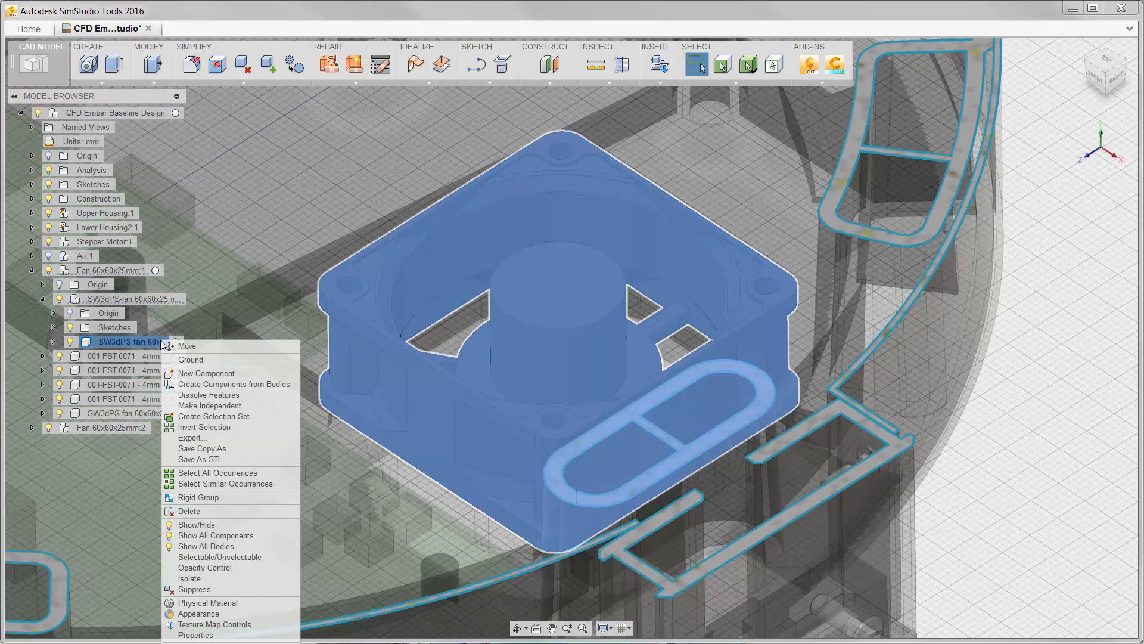
{"action": "left_click", "coordinate": [180, 578]}
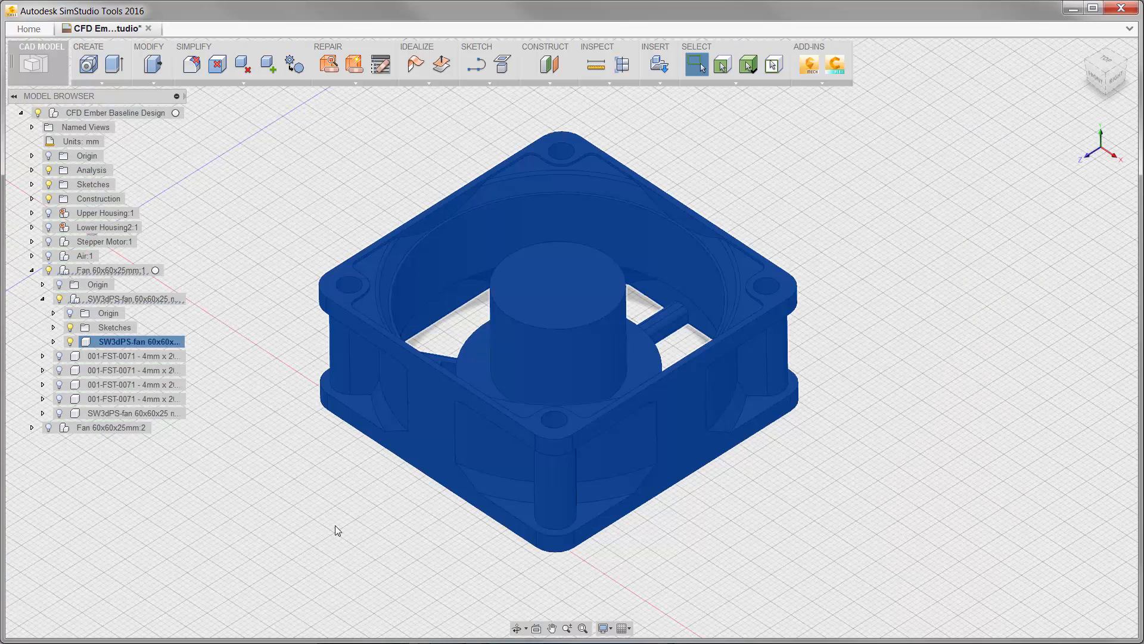
Start a sketch on the top face of the 60x60x25 mm fan frame and project the face's edges and central hub circle.
{"action": "left_click", "coordinate": [476, 63]}
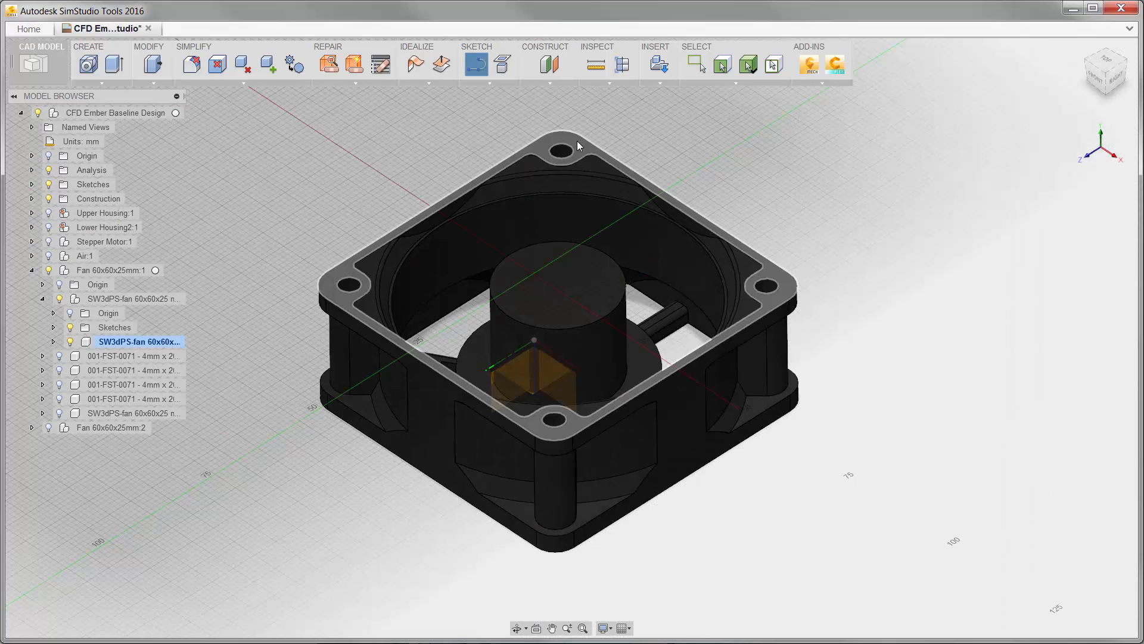
{"action": "left_click", "coordinate": [577, 141]}
{"action": "key", "text": "p"}
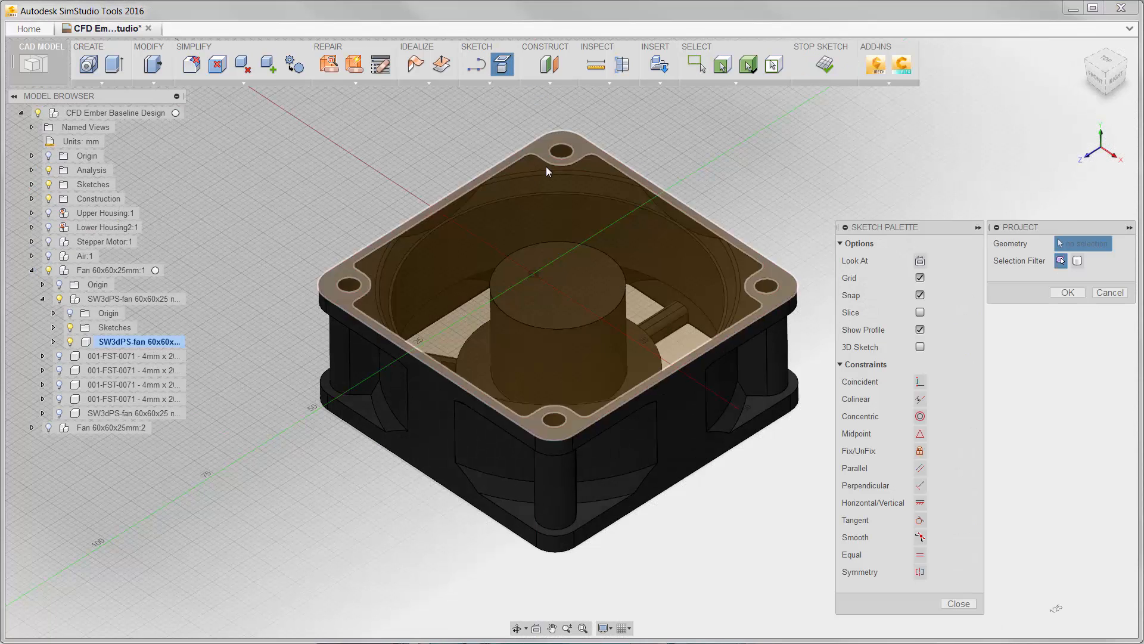
{"action": "left_click", "coordinate": [553, 240]}
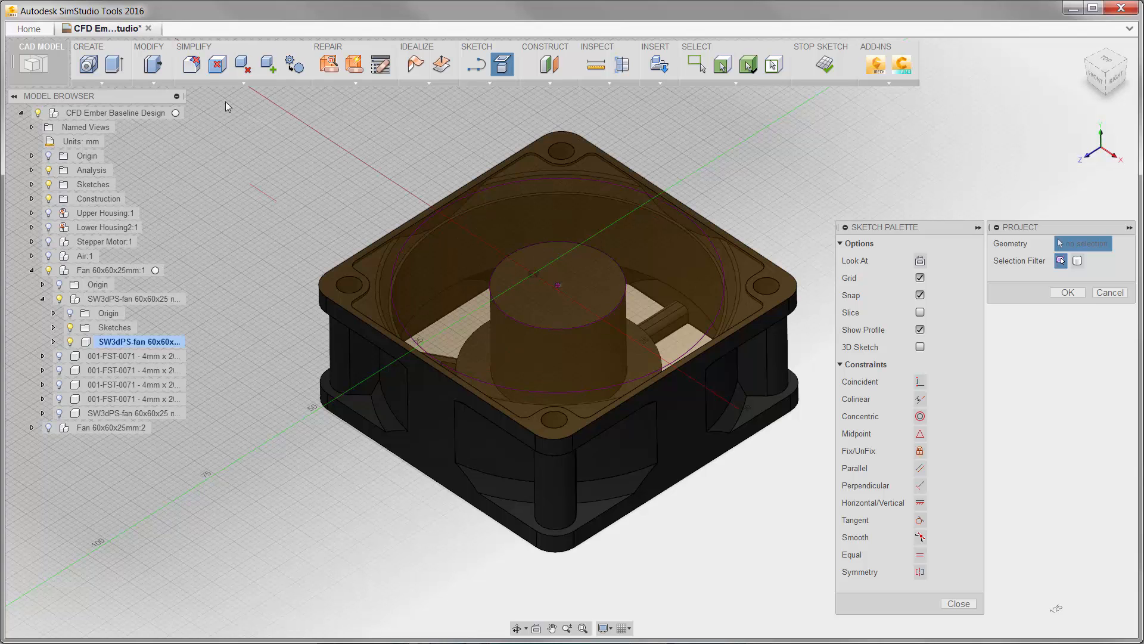
Extrude the frame's rim profile and four corner screw-hole profiles to the bottom face, joining them to the fan frame.
{"action": "left_click", "coordinate": [115, 64]}
{"action": "left_click", "coordinate": [531, 164]}
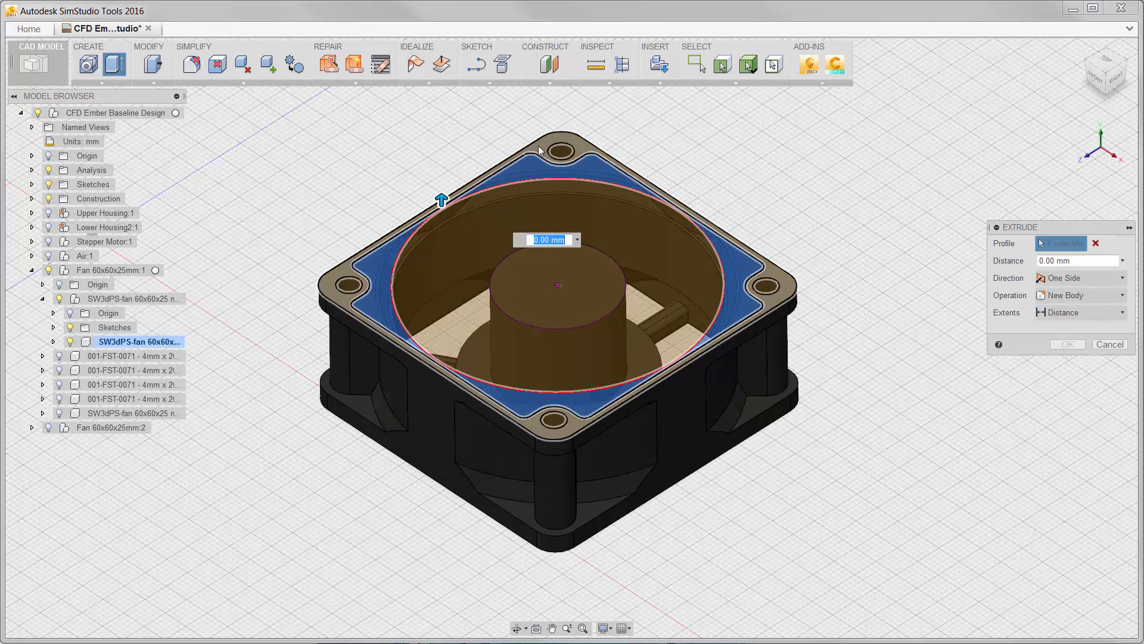
{"action": "left_click", "coordinate": [560, 152]}
{"action": "left_click", "coordinate": [349, 285]}
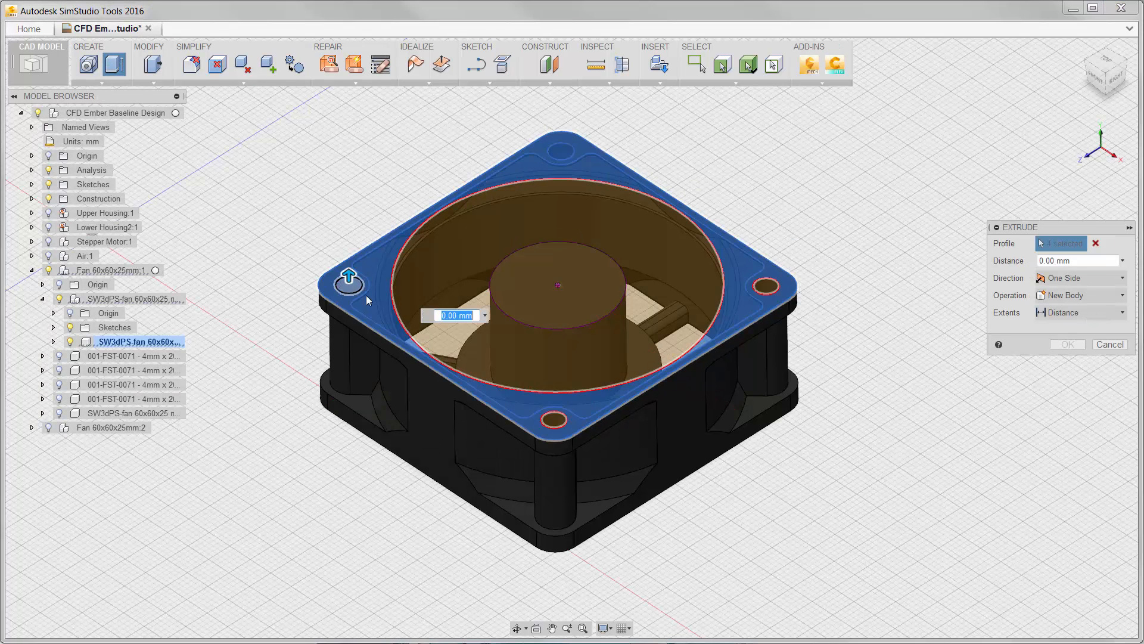
{"action": "left_click", "coordinate": [553, 419]}
{"action": "left_click", "coordinate": [766, 286]}
{"action": "left_click", "coordinate": [1080, 312]}
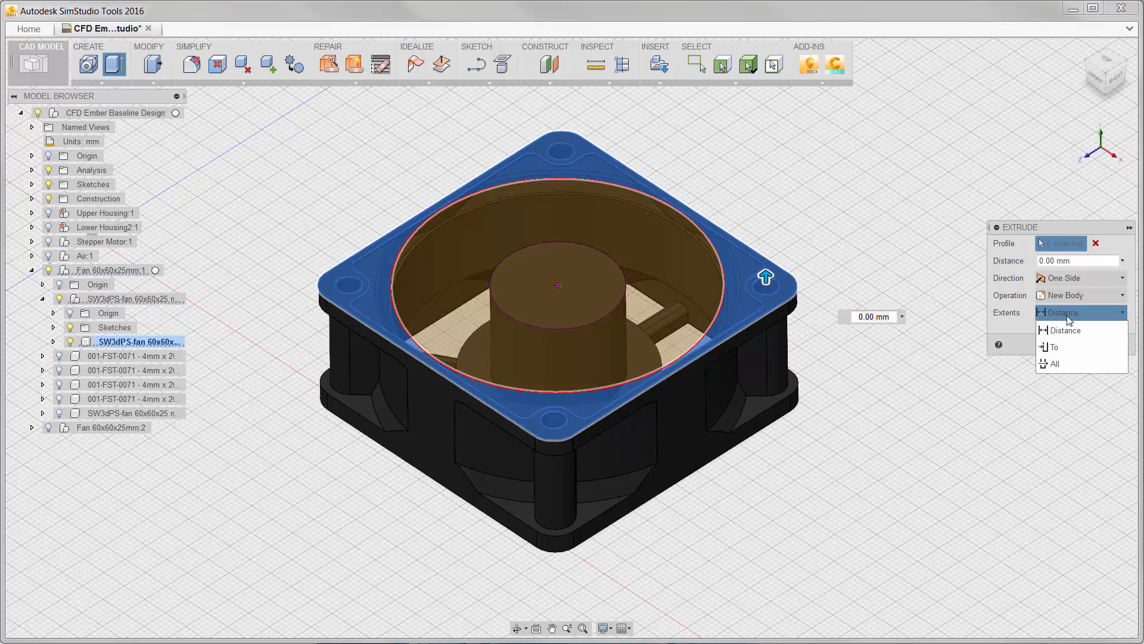
{"action": "left_click", "coordinate": [1057, 349]}
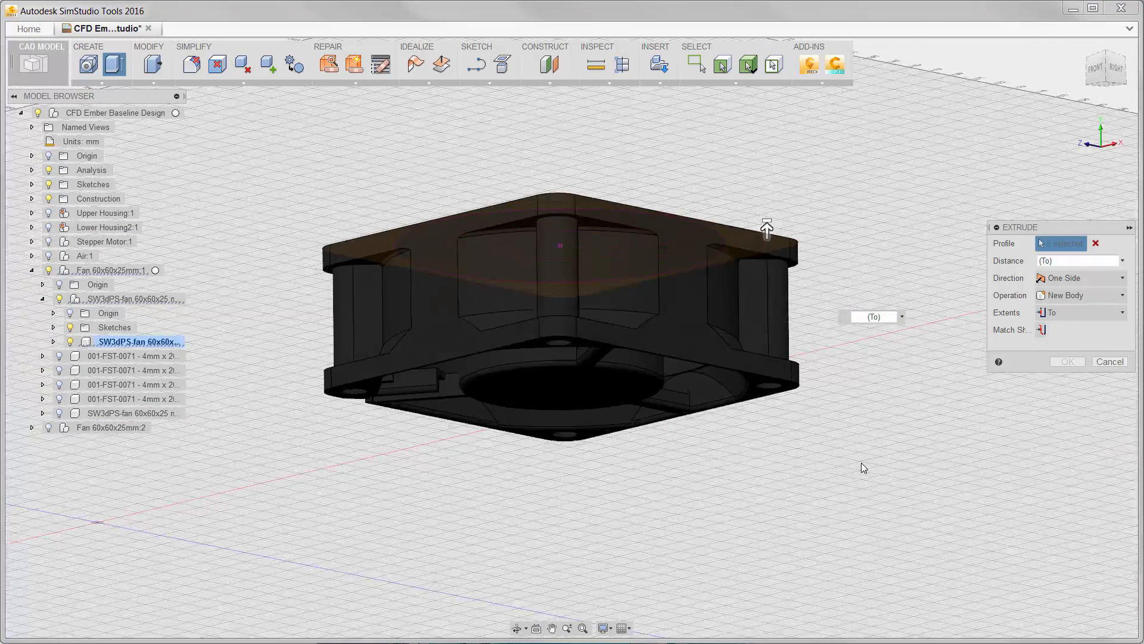
{"action": "middle_click_drag", "start_coordinate": [862, 464], "coordinate": [858, 432], "text": "shift"}
{"action": "left_click", "coordinate": [758, 374]}
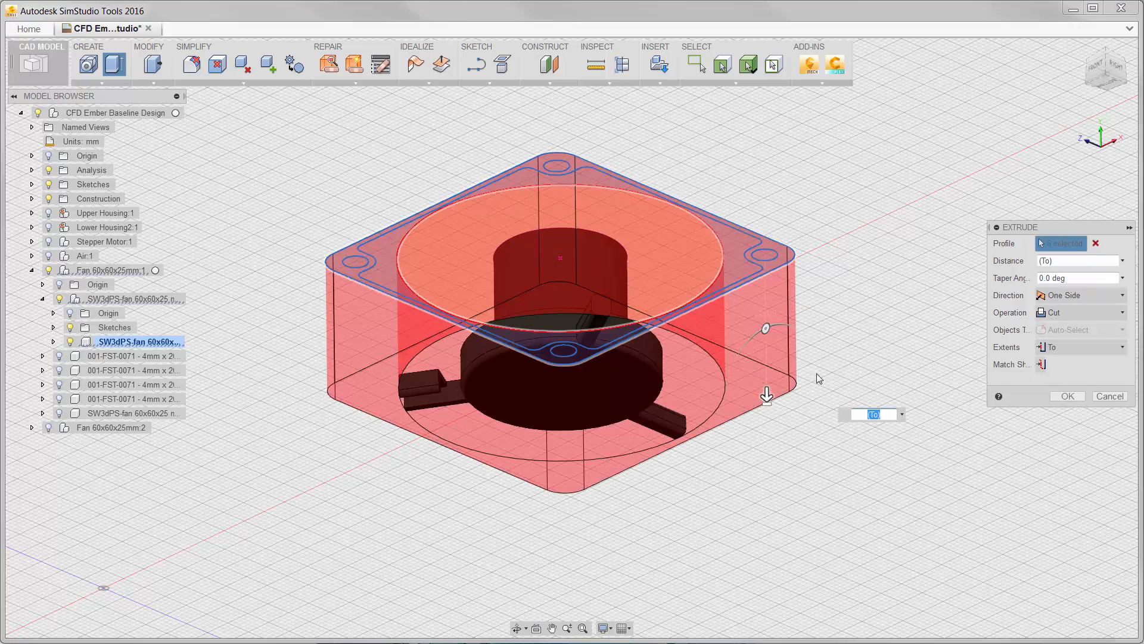
{"action": "left_click", "coordinate": [1043, 312]}
{"action": "left_click", "coordinate": [1047, 329]}
{"action": "left_click", "coordinate": [1063, 379]}
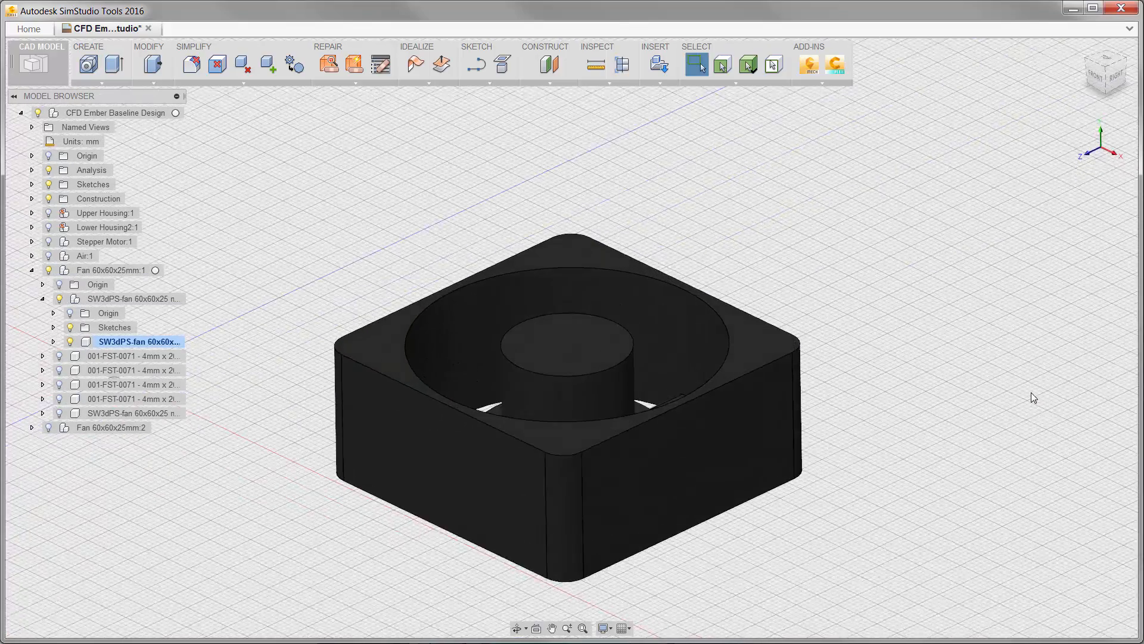
Show Sketch2 and extrude the ring between hub and bore as a -28 mm cut to remove the support struts.
{"action": "left_click", "coordinate": [53, 343]}
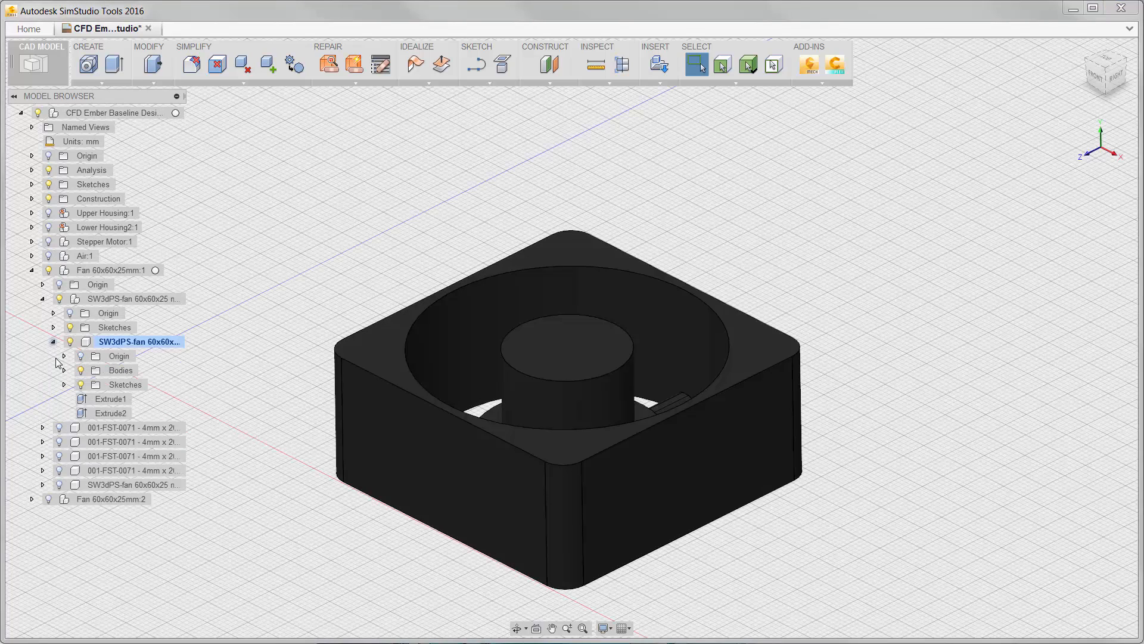
{"action": "left_click", "coordinate": [64, 385]}
{"action": "left_click", "coordinate": [93, 413]}
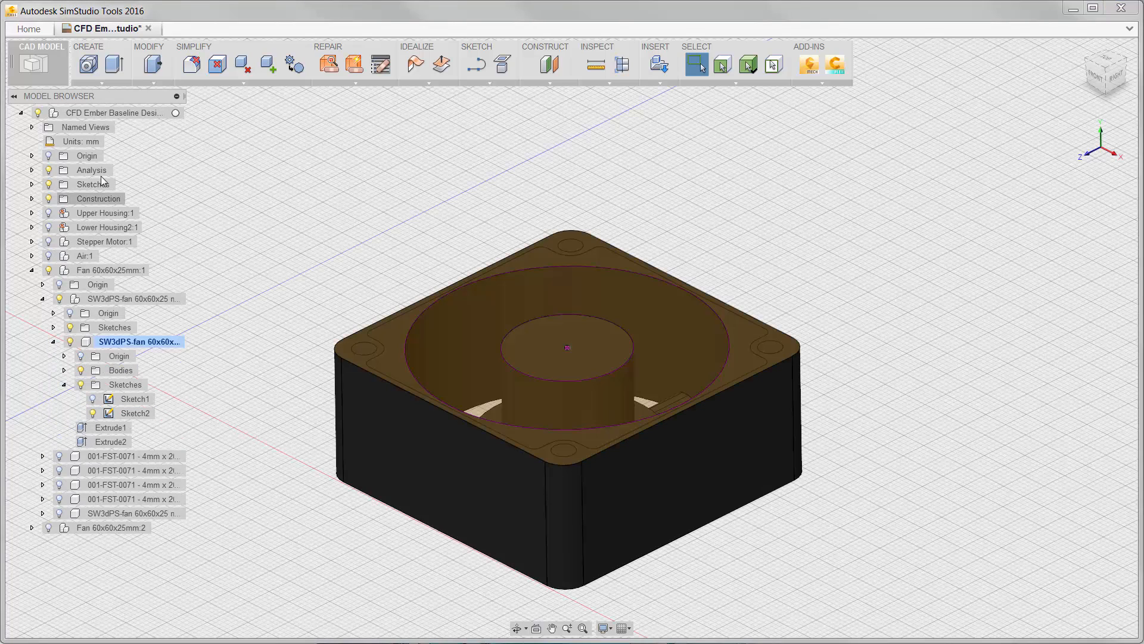
{"action": "left_click", "coordinate": [119, 65]}
{"action": "left_click", "coordinate": [520, 310]}
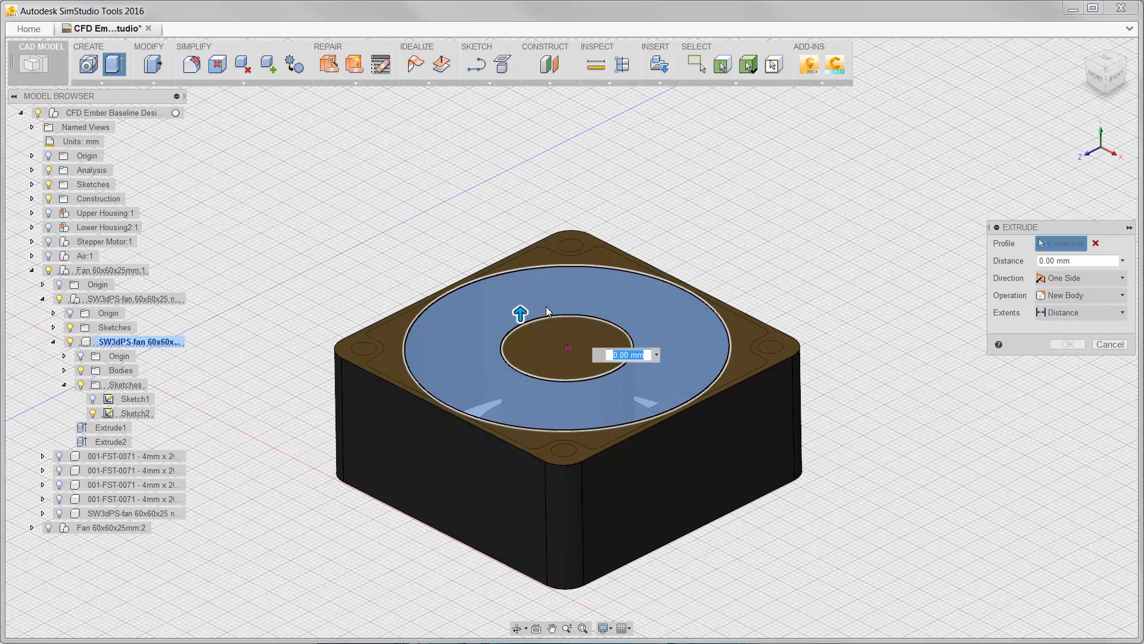
{"action": "left_click_drag", "start_coordinate": [519, 311], "coordinate": [523, 474]}
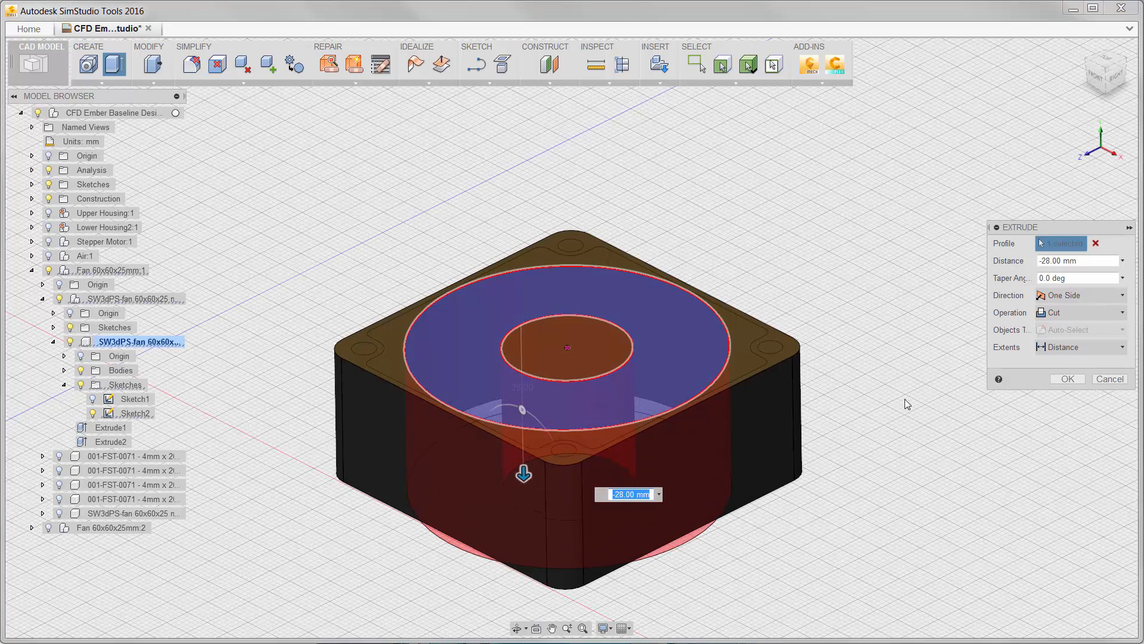
{"action": "key", "text": "Return"}
Extrude the same ring profile to the frame's bottom face as a new body for the fan's flow region.
{"action": "left_click", "coordinate": [113, 65]}
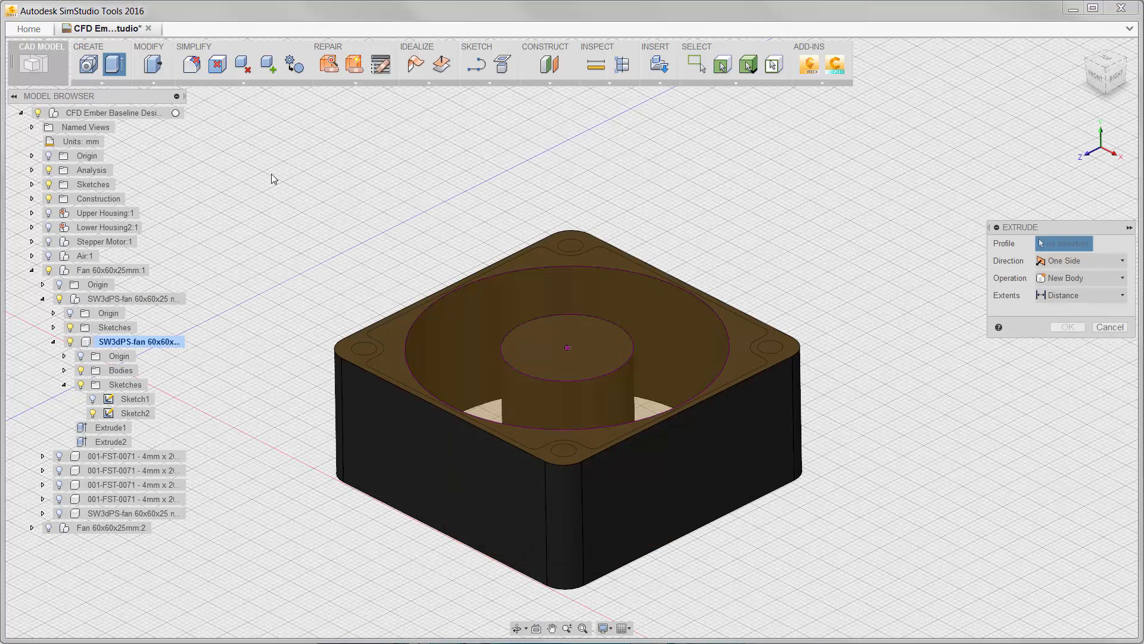
{"action": "left_click", "coordinate": [484, 315]}
{"action": "left_click", "coordinate": [1037, 314]}
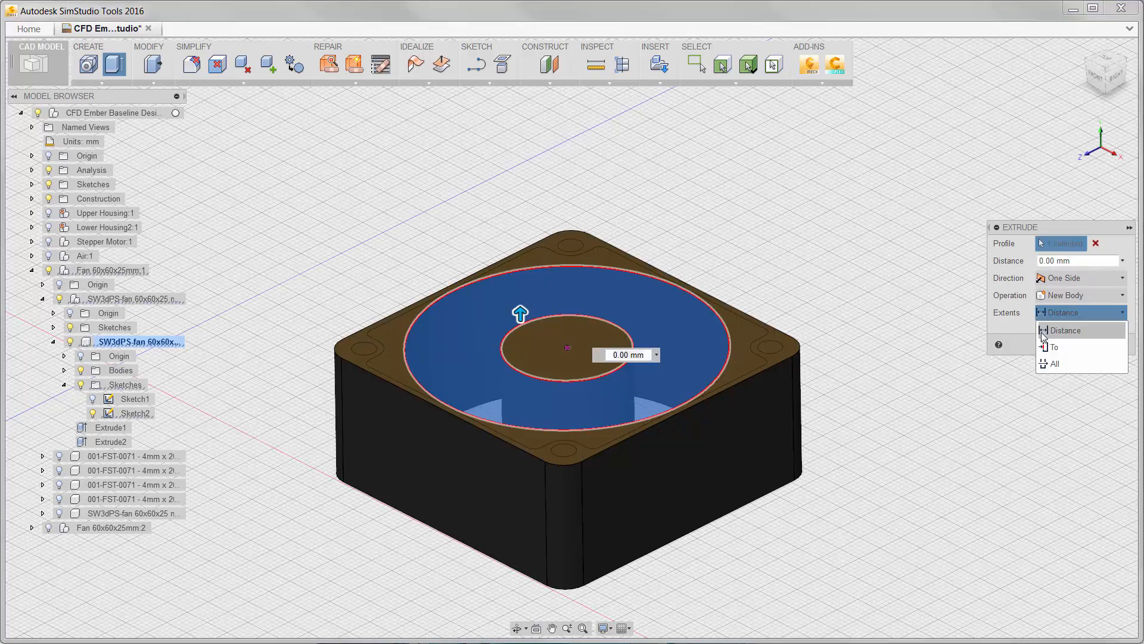
{"action": "left_click", "coordinate": [1055, 335]}
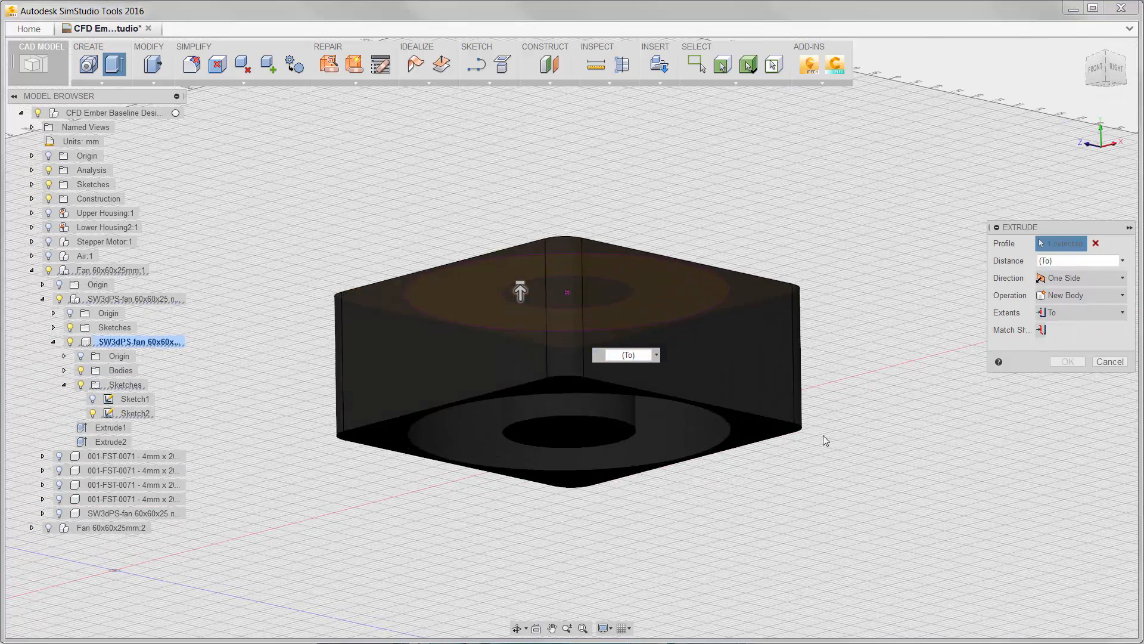
{"action": "left_click", "coordinate": [743, 428]}
{"action": "left_click", "coordinate": [1055, 314]}
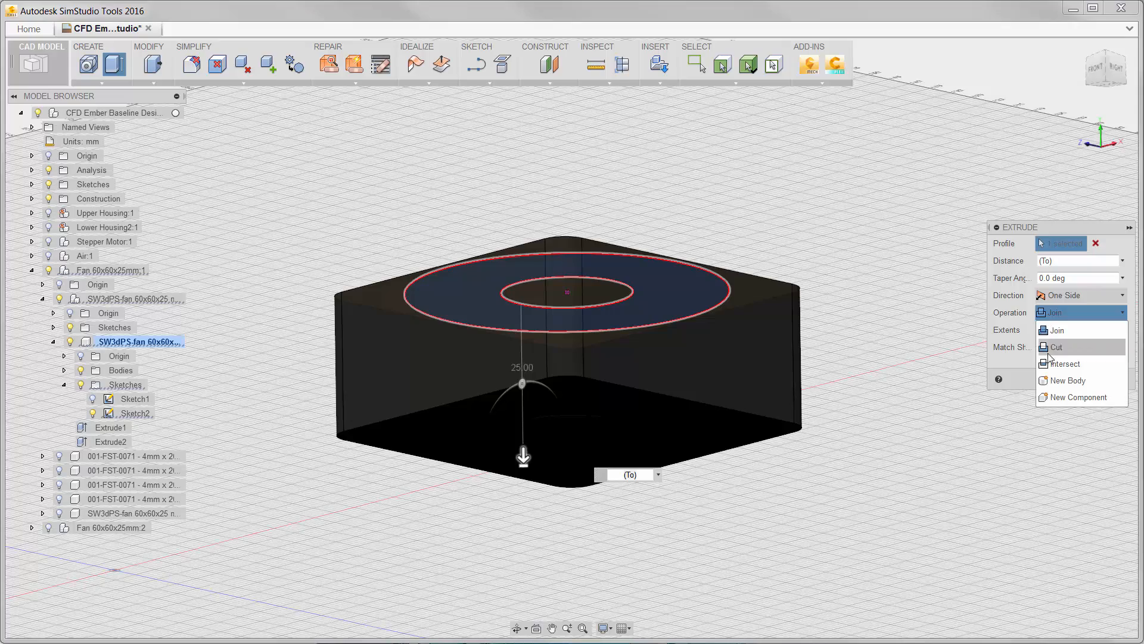
{"action": "left_click", "coordinate": [1056, 380]}
{"action": "left_click", "coordinate": [1056, 378]}
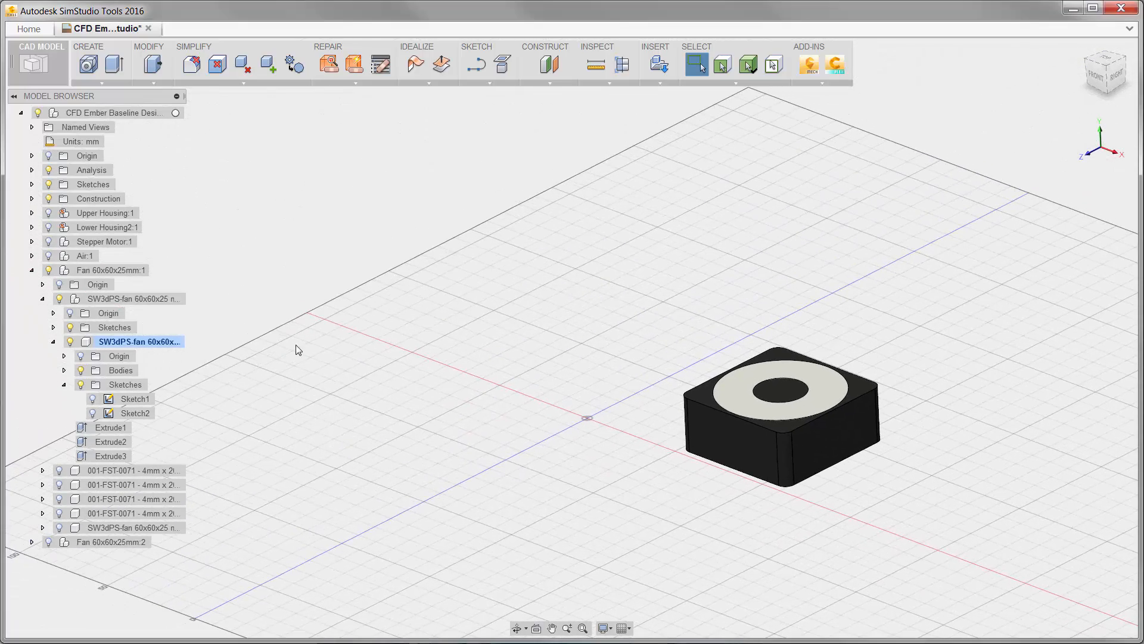
Bring the rest of the printer assembly back into view and activate the top-level CFD Ember Baseline Design component.
{"action": "right_click", "coordinate": [296, 345]}
{"action": "left_click", "coordinate": [281, 424]}
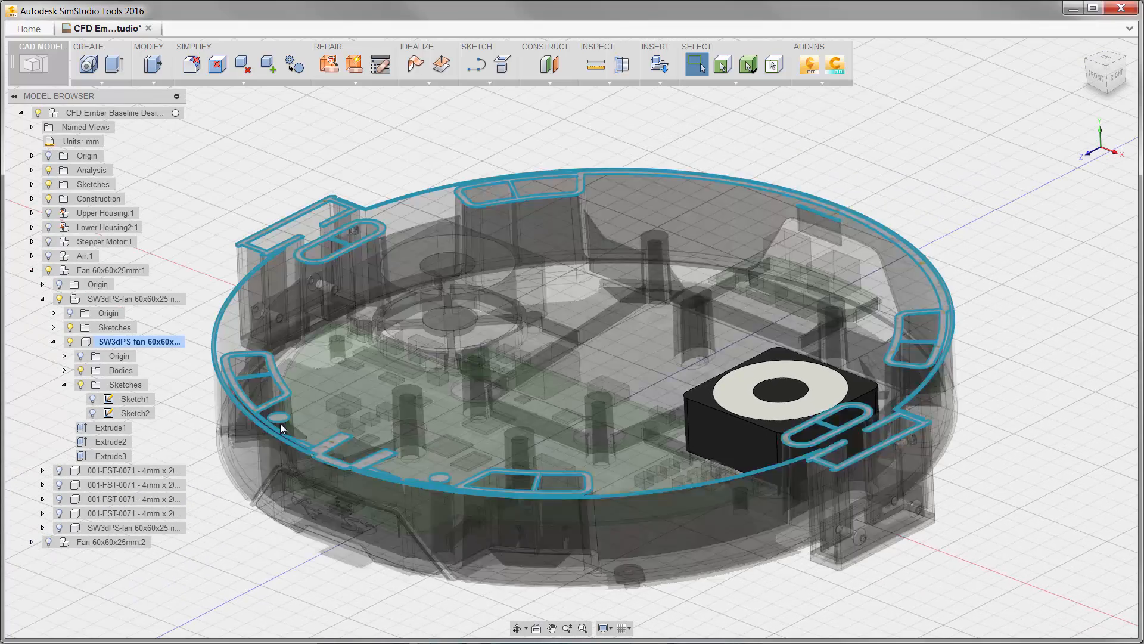
{"action": "left_click", "coordinate": [177, 113]}
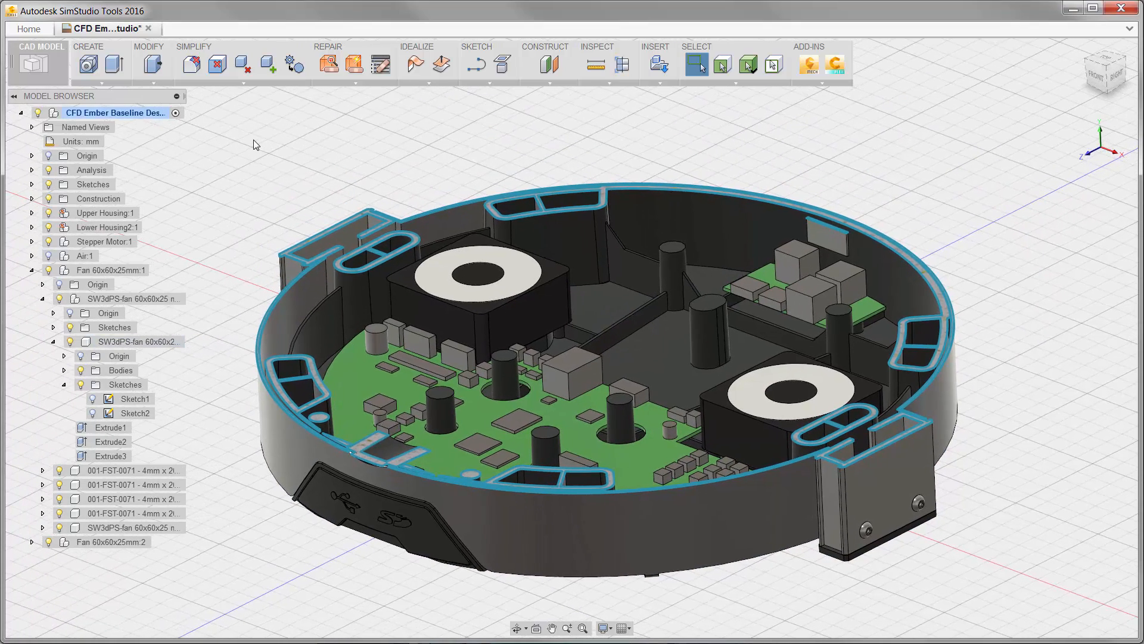
Turn off the Section11 analysis and send the model to CFD Flex for simulation.
{"action": "left_click", "coordinate": [31, 170]}
{"action": "left_click", "coordinate": [60, 198]}
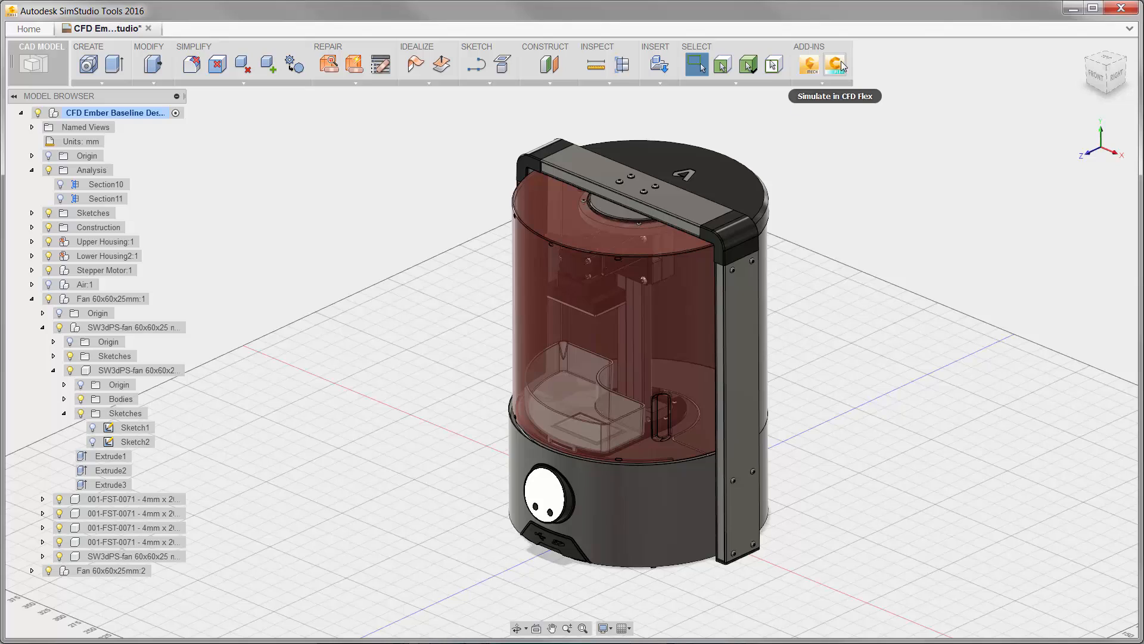
{"action": "left_click", "coordinate": [840, 63]}
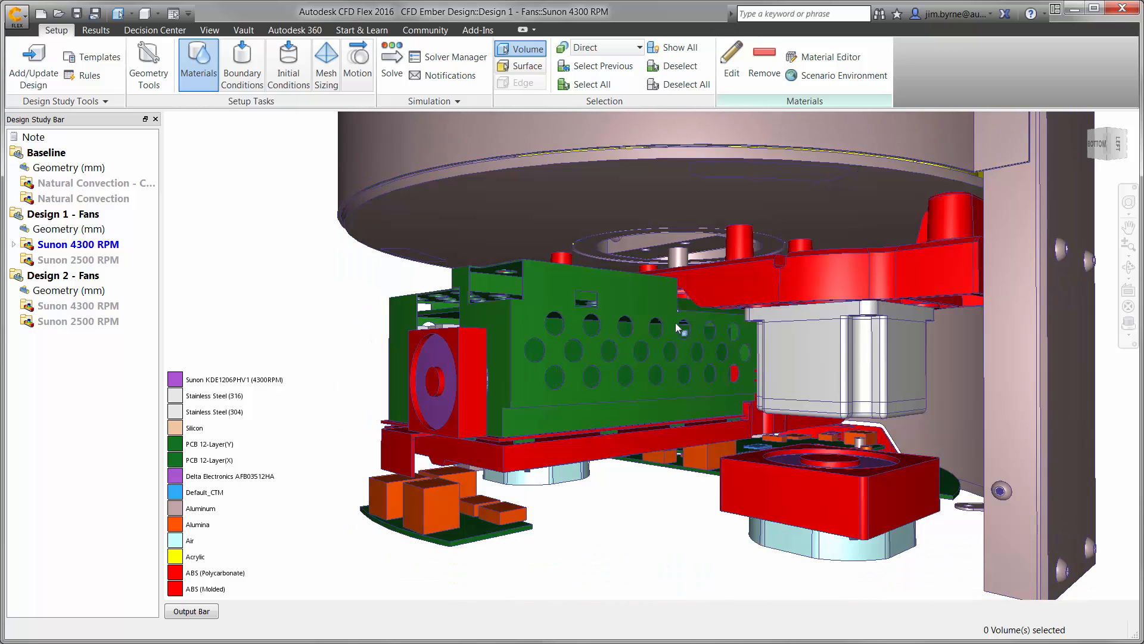
Review the Delta Electronics AFB03512HA material on the small enclosure fan, including its fan curve plot, and reapply it.
{"action": "scroll", "coordinate": [675, 323], "scroll_direction": "up", "scroll_amount": 3}
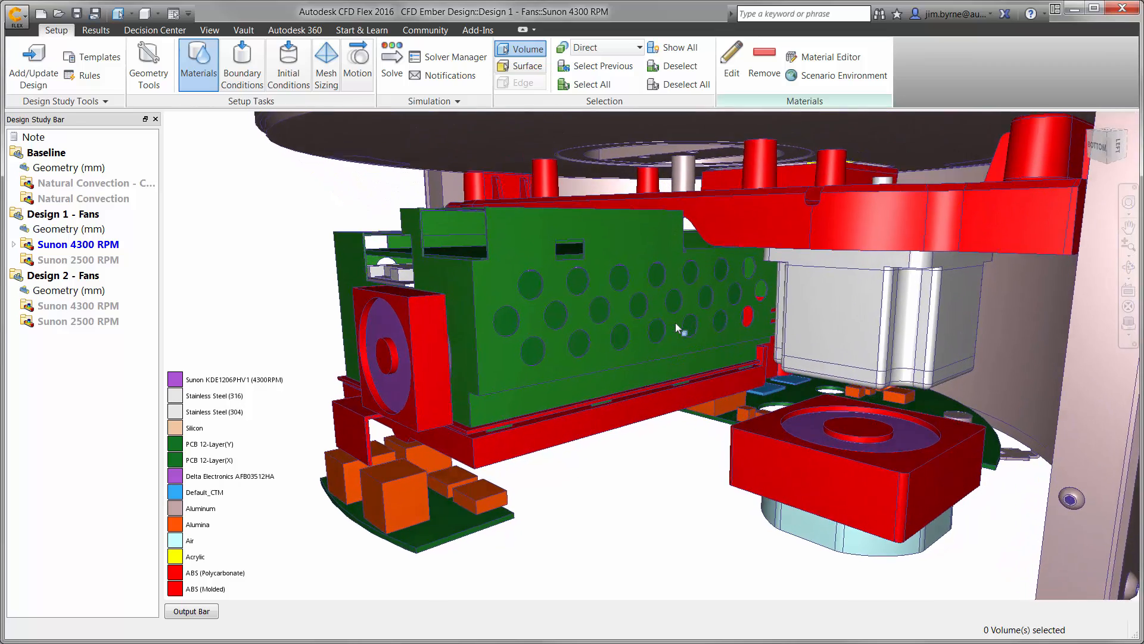
{"action": "left_click", "coordinate": [368, 314]}
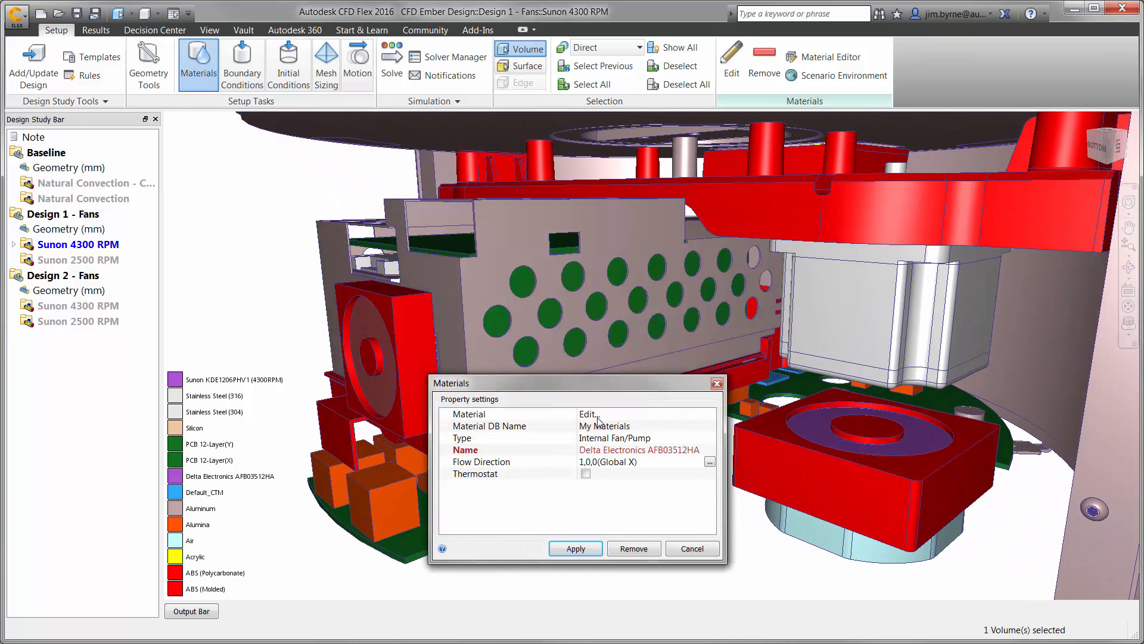
{"action": "left_click", "coordinate": [598, 414]}
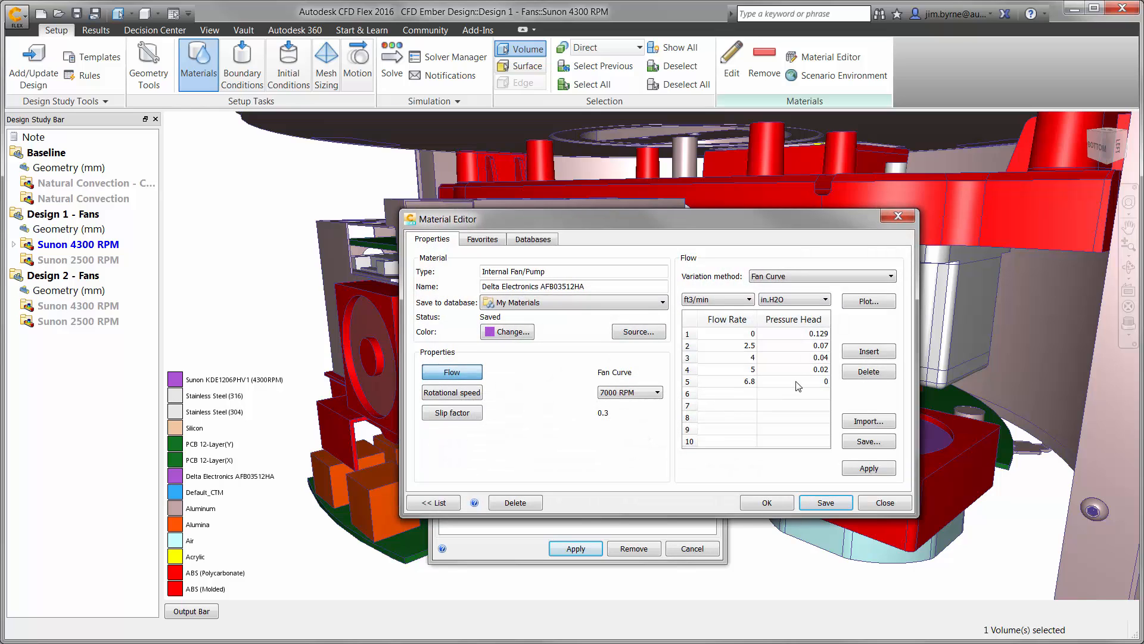
{"action": "left_click", "coordinate": [869, 302]}
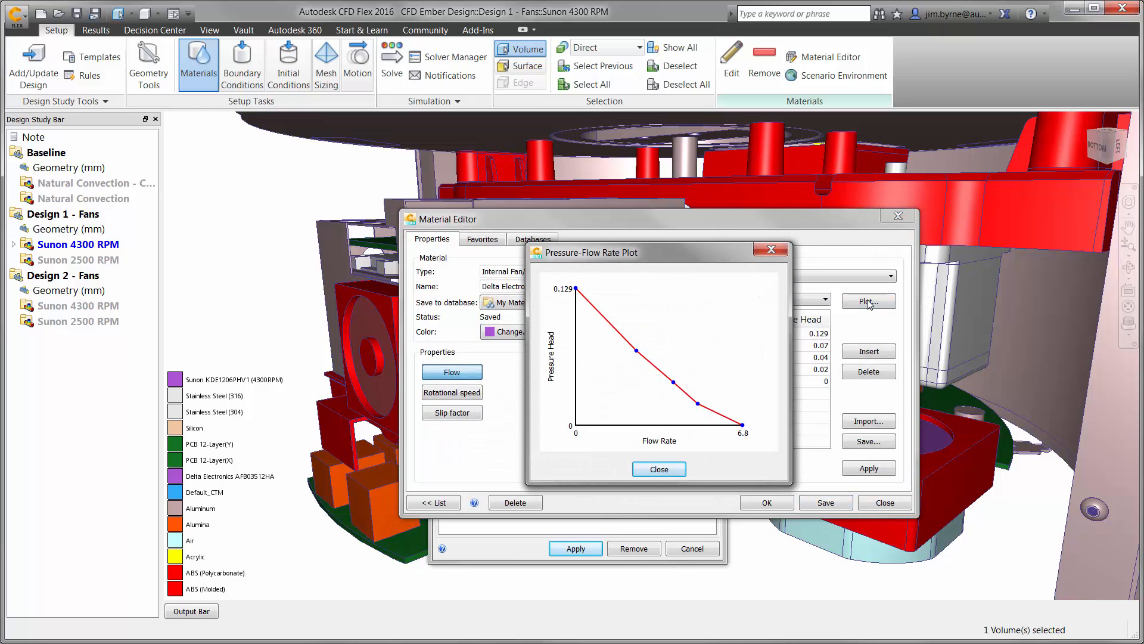
{"action": "left_click", "coordinate": [656, 470]}
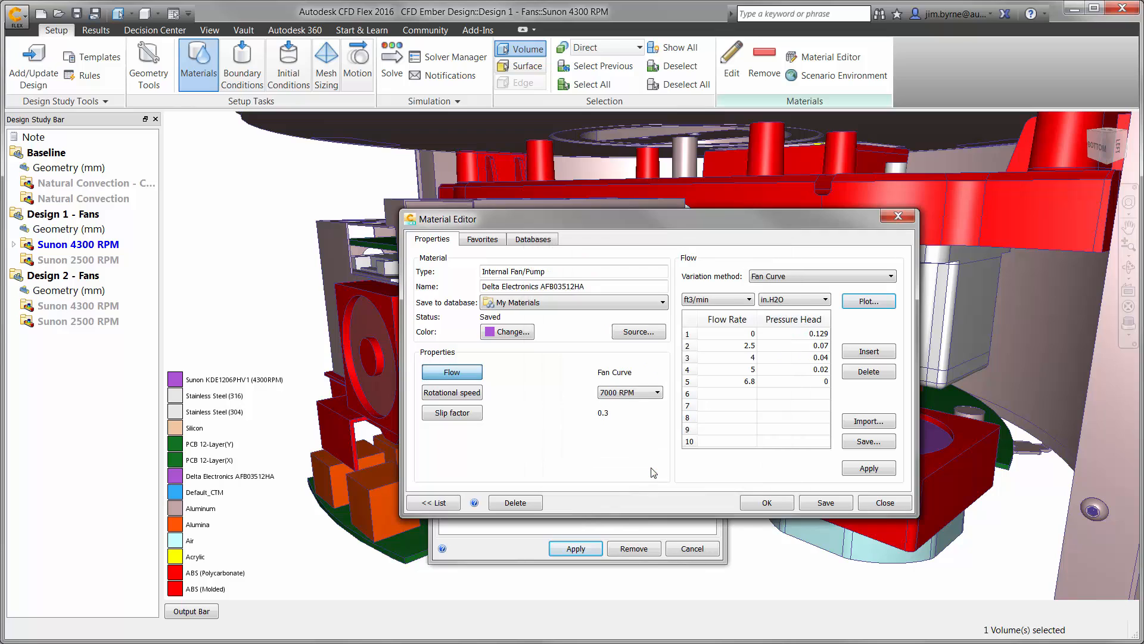
{"action": "left_click", "coordinate": [765, 503]}
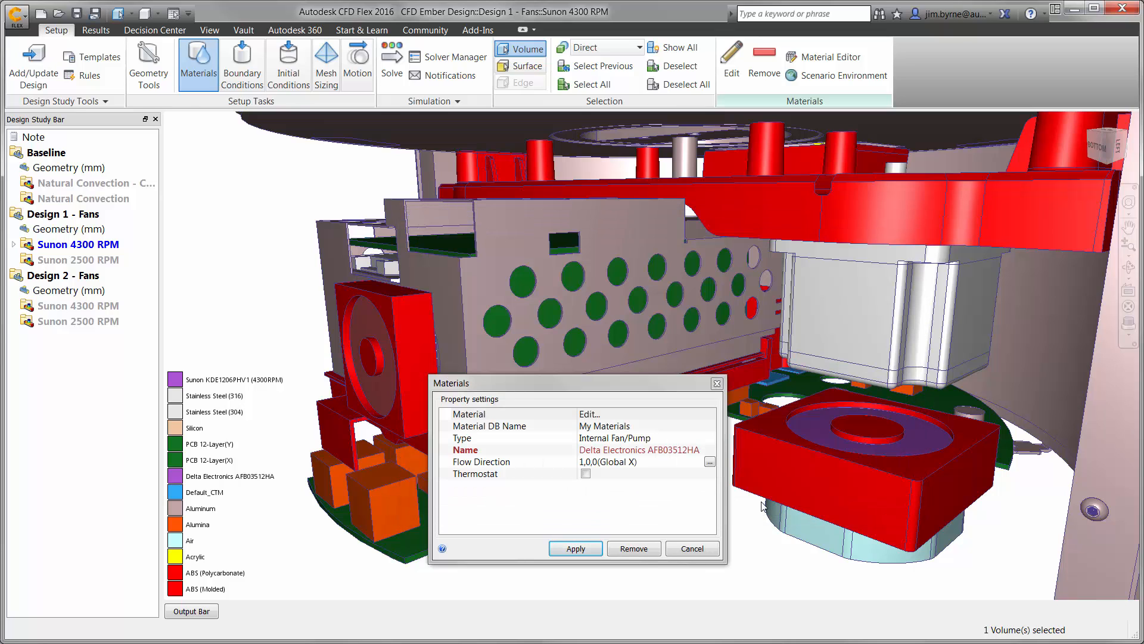
{"action": "left_click", "coordinate": [587, 549]}
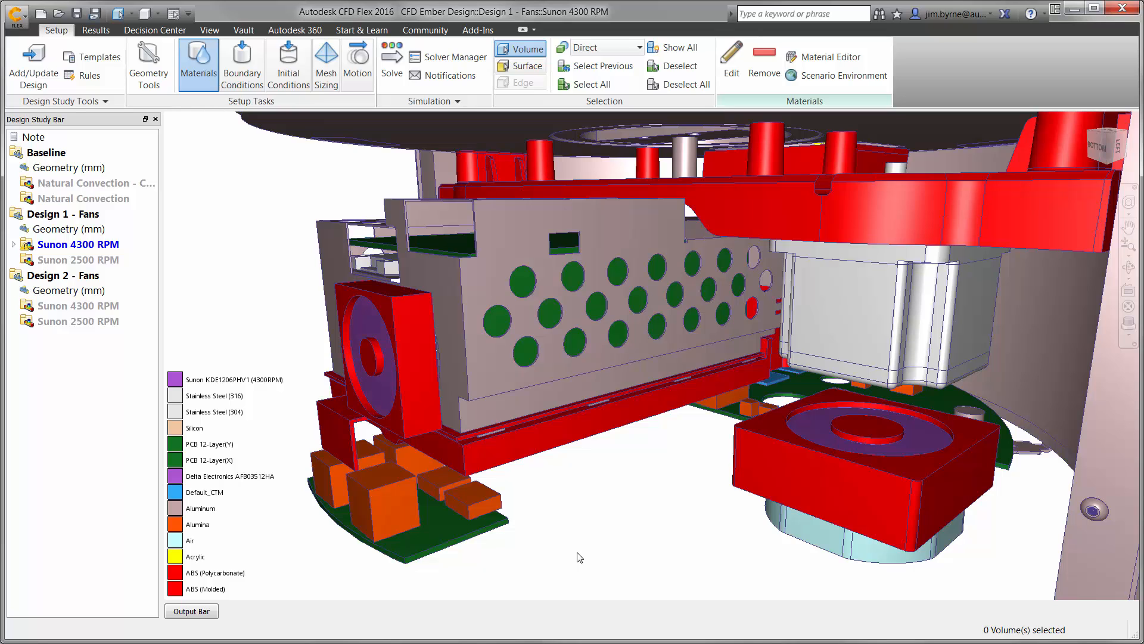
Review the Sunon KDE1206PHV1 (4300RPM) material and flow direction on the large base fan, and reapply it.
{"action": "left_click", "coordinate": [808, 421]}
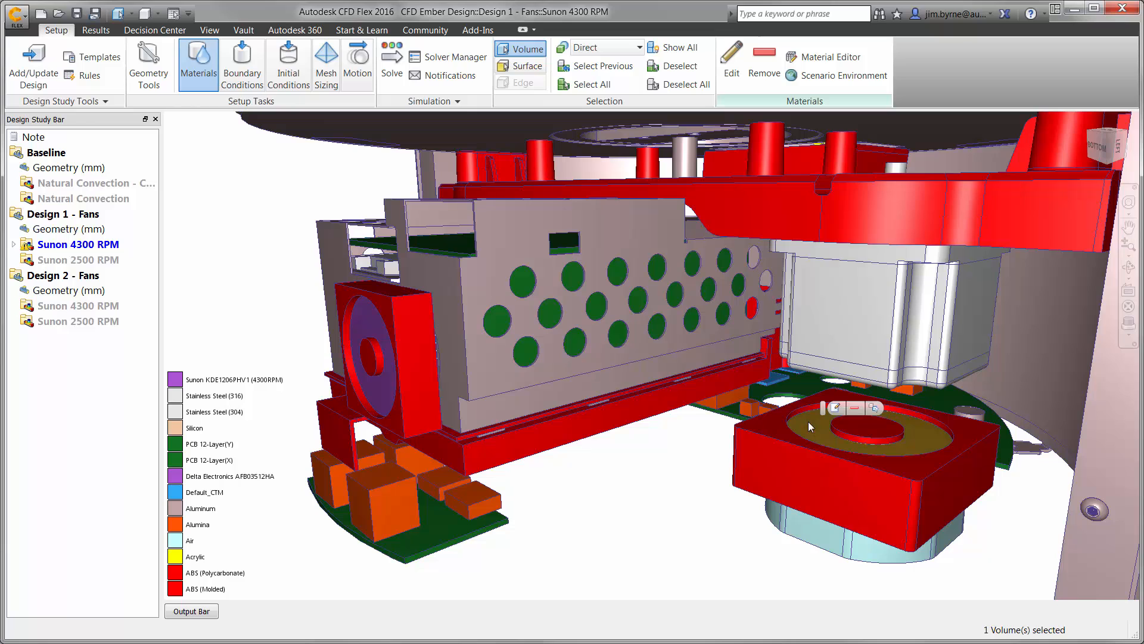
{"action": "left_click", "coordinate": [835, 408]}
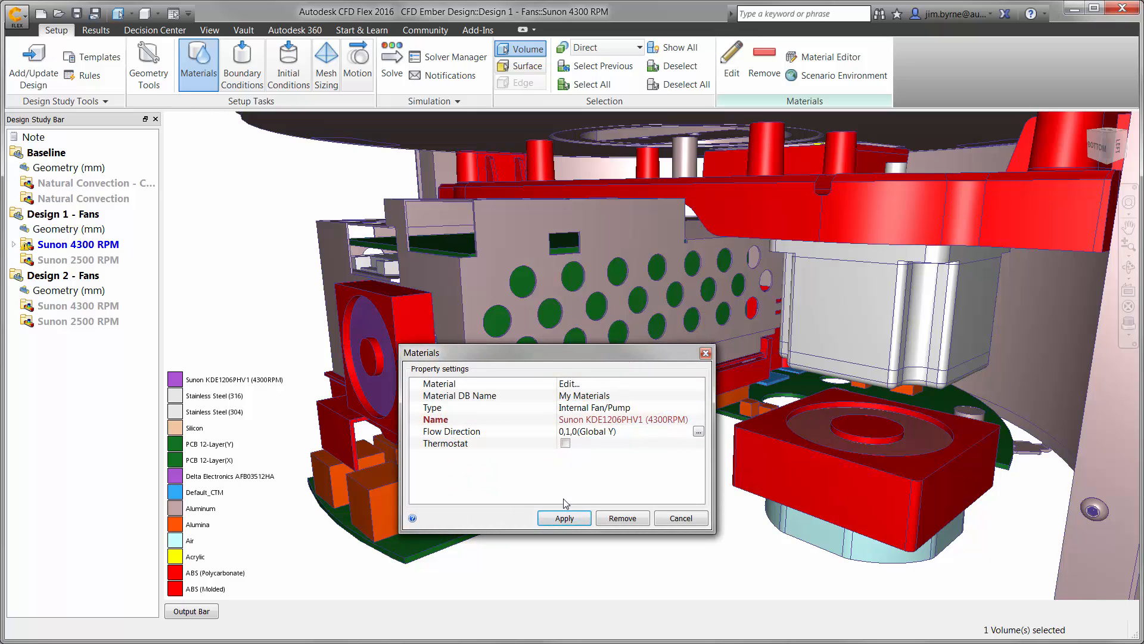
{"action": "left_click", "coordinate": [564, 518]}
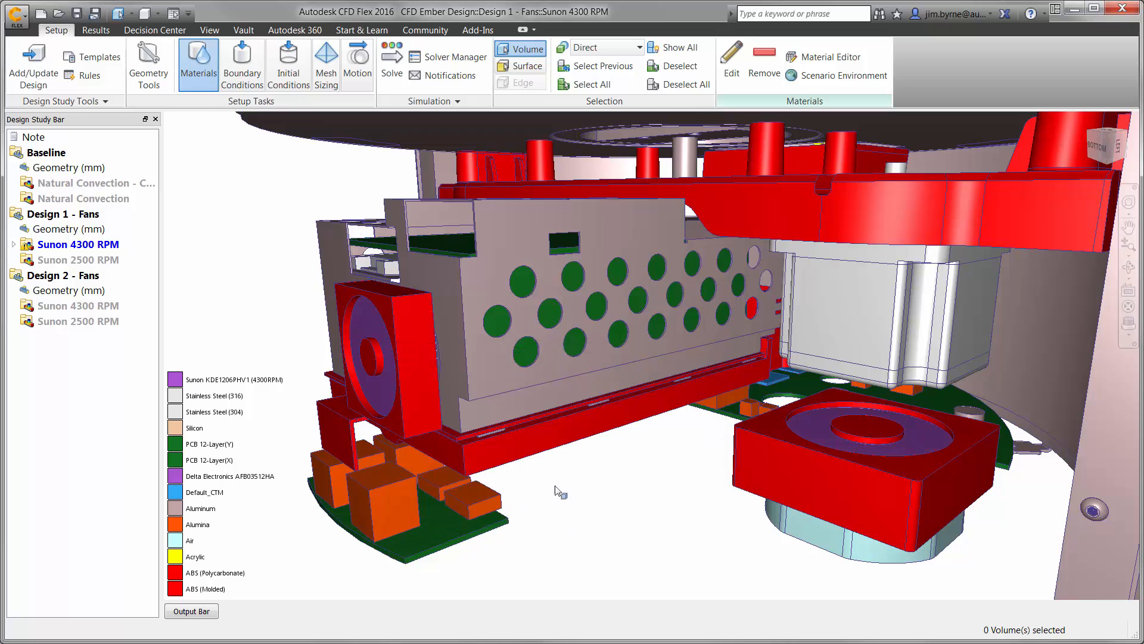
Submit the Sunon 4300 RPM and Sunon 2500 RPM scenarios of Design 1 - Fans to the cloud solver.
{"action": "left_click", "coordinate": [449, 58]}
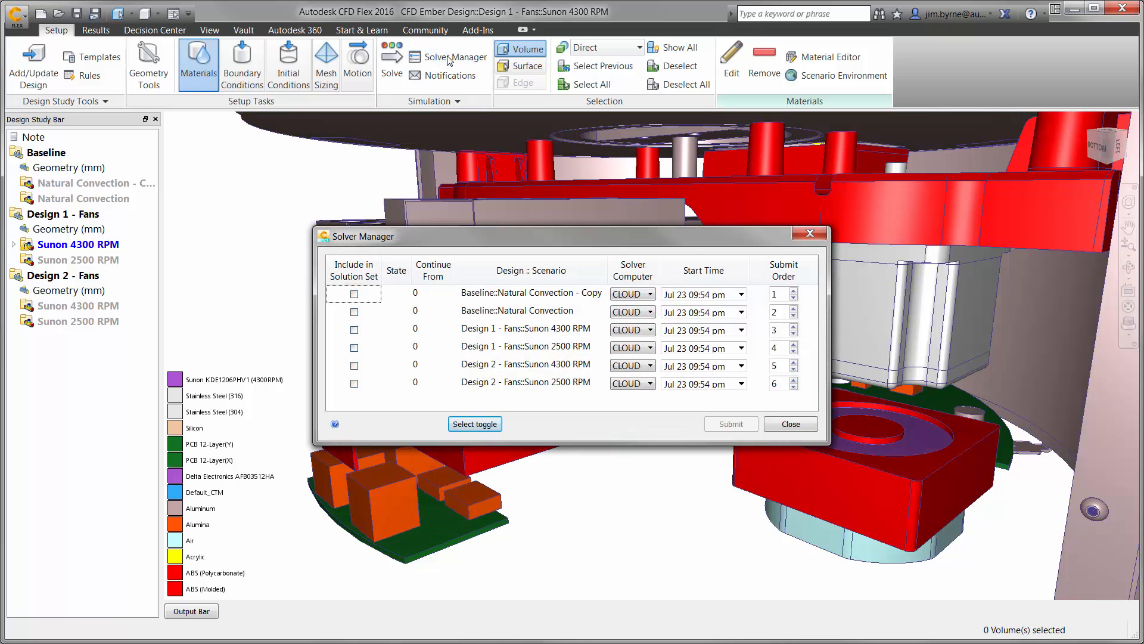
{"action": "left_click", "coordinate": [355, 330]}
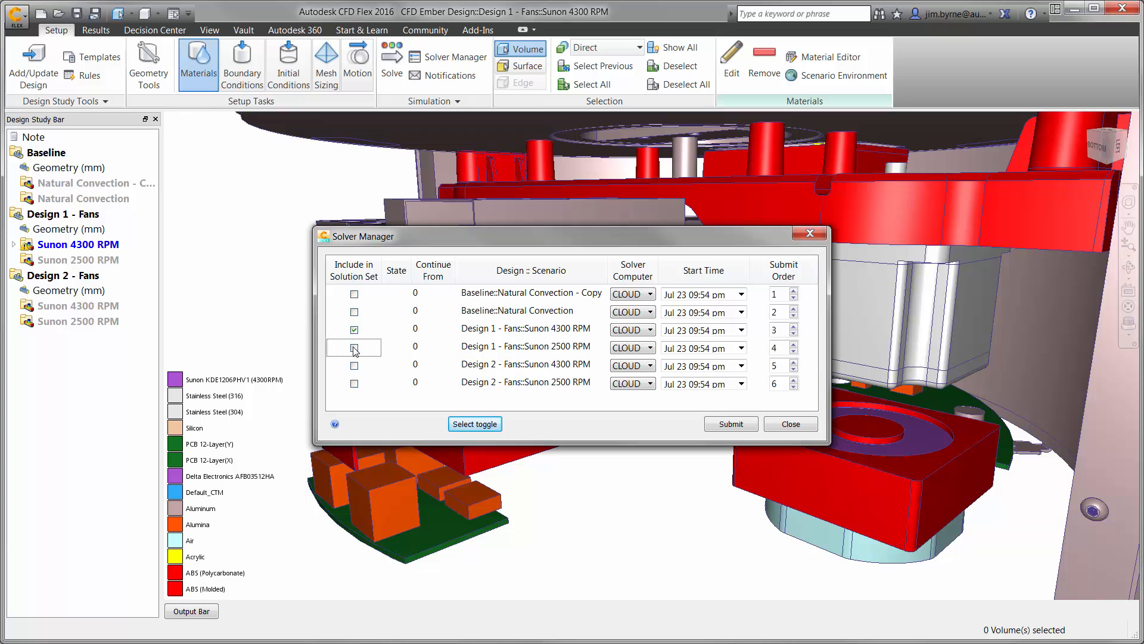
{"action": "left_click", "coordinate": [715, 428]}
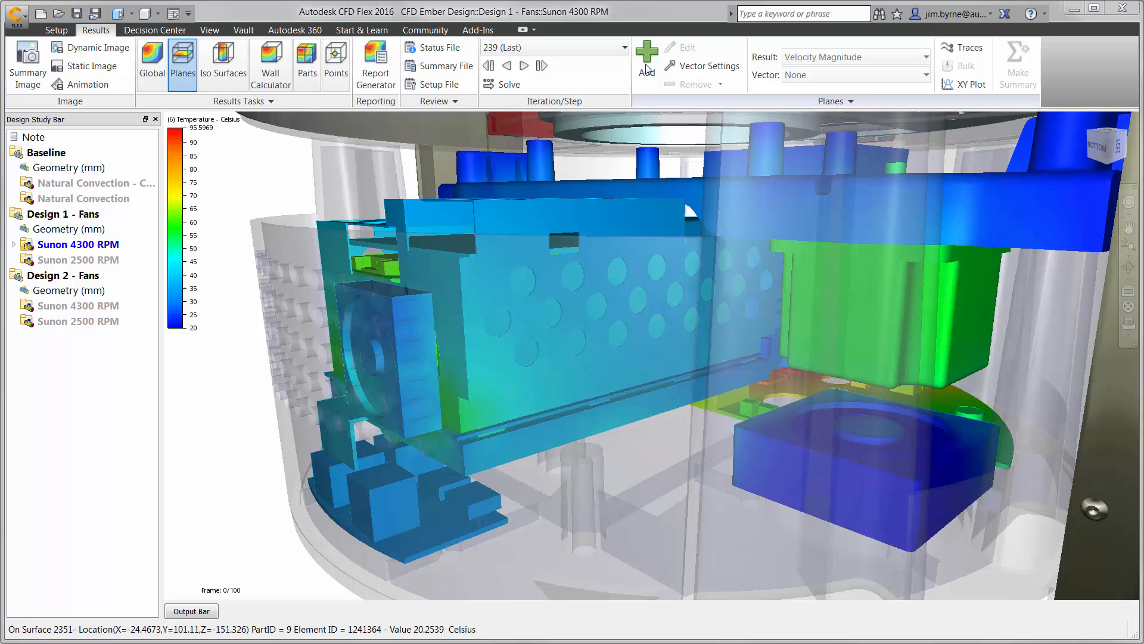
Add a Velocity Magnitude results plane and move it to cut through the large base fan and the side vent.
{"action": "left_click", "coordinate": [648, 67]}
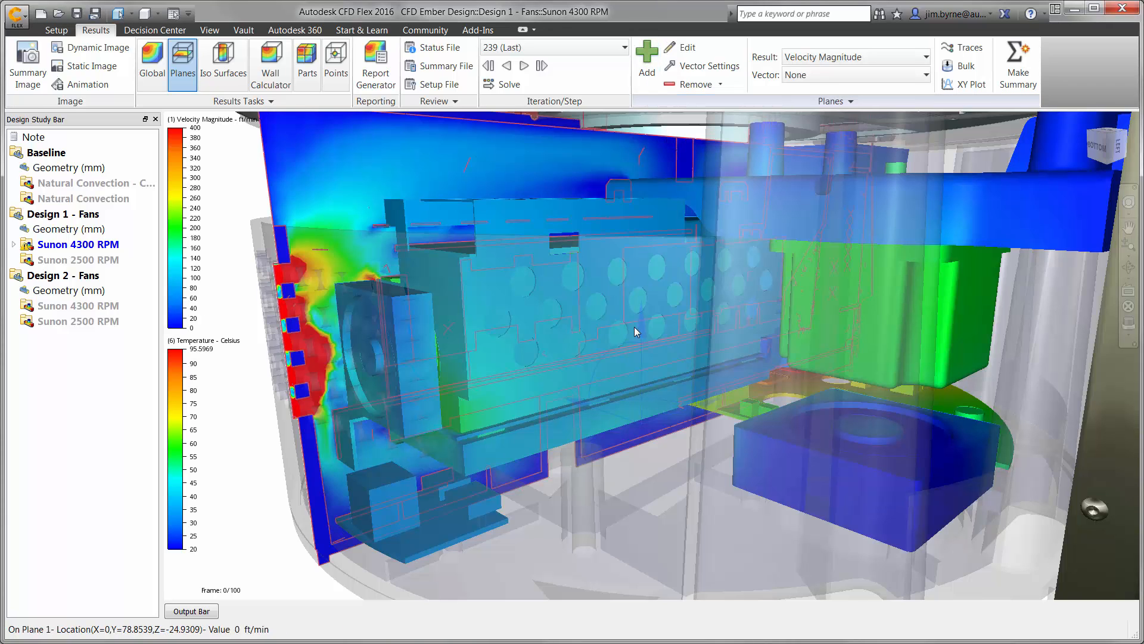
{"action": "left_click_drag", "start_coordinate": [617, 416], "coordinate": [791, 446]}
{"action": "left_click", "coordinate": [777, 275]}
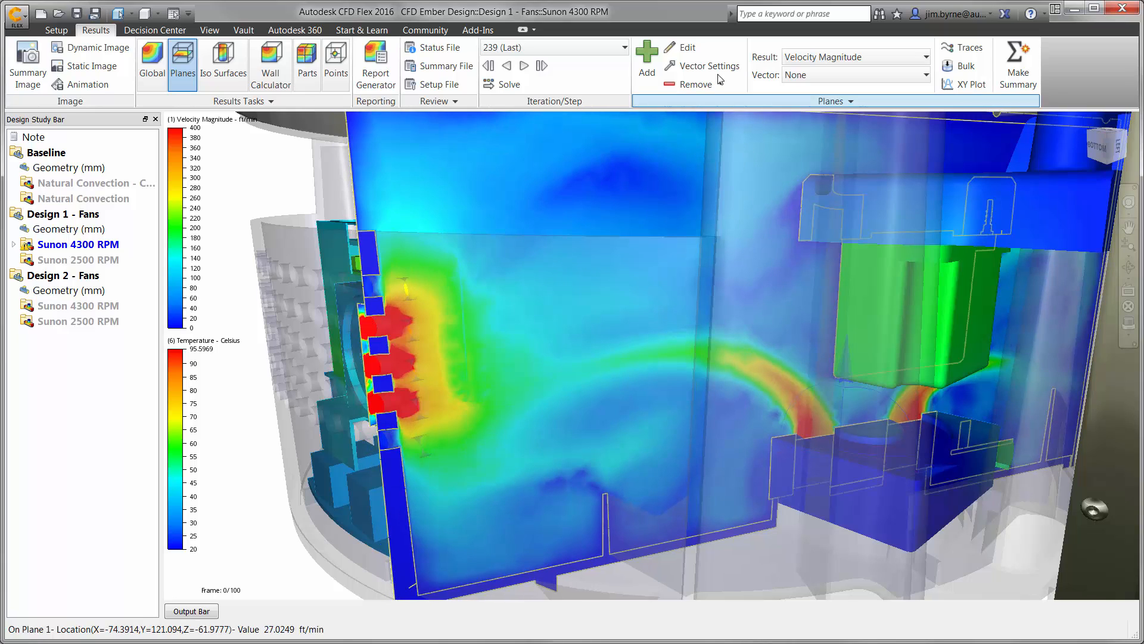
Show Velocity Vector arrows on the plane, with Outline appearance and the finest grid spacing of 1.63.
{"action": "left_click", "coordinate": [702, 65]}
{"action": "left_click", "coordinate": [277, 153]}
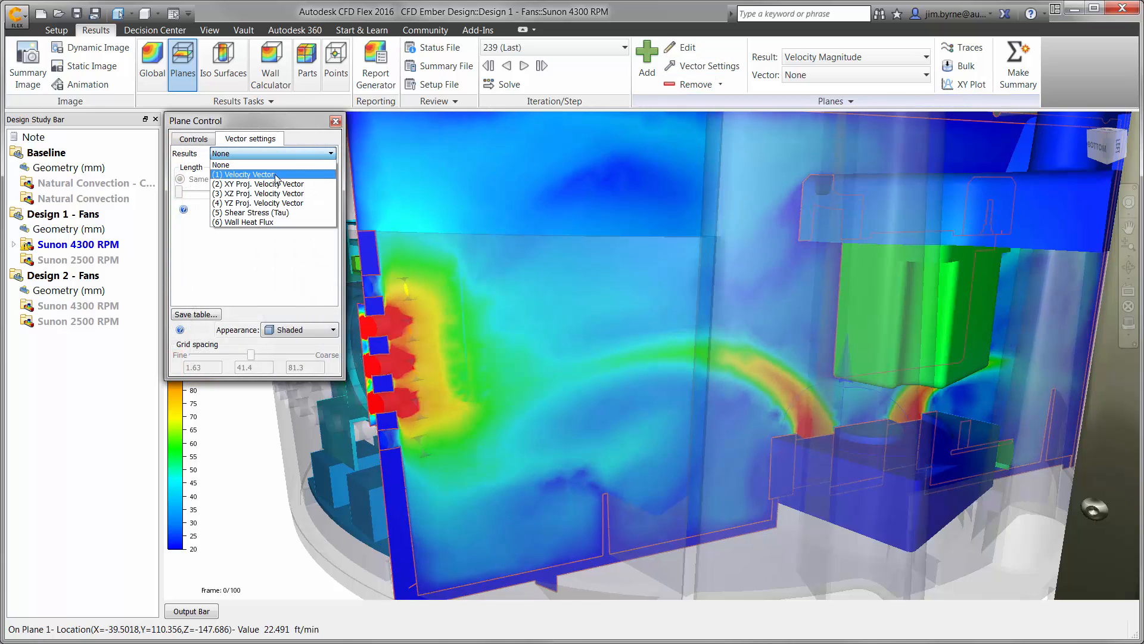
{"action": "left_click", "coordinate": [276, 173]}
{"action": "left_click", "coordinate": [283, 331]}
{"action": "left_click", "coordinate": [254, 360]}
{"action": "left_click_drag", "start_coordinate": [251, 356], "coordinate": [192, 356]}
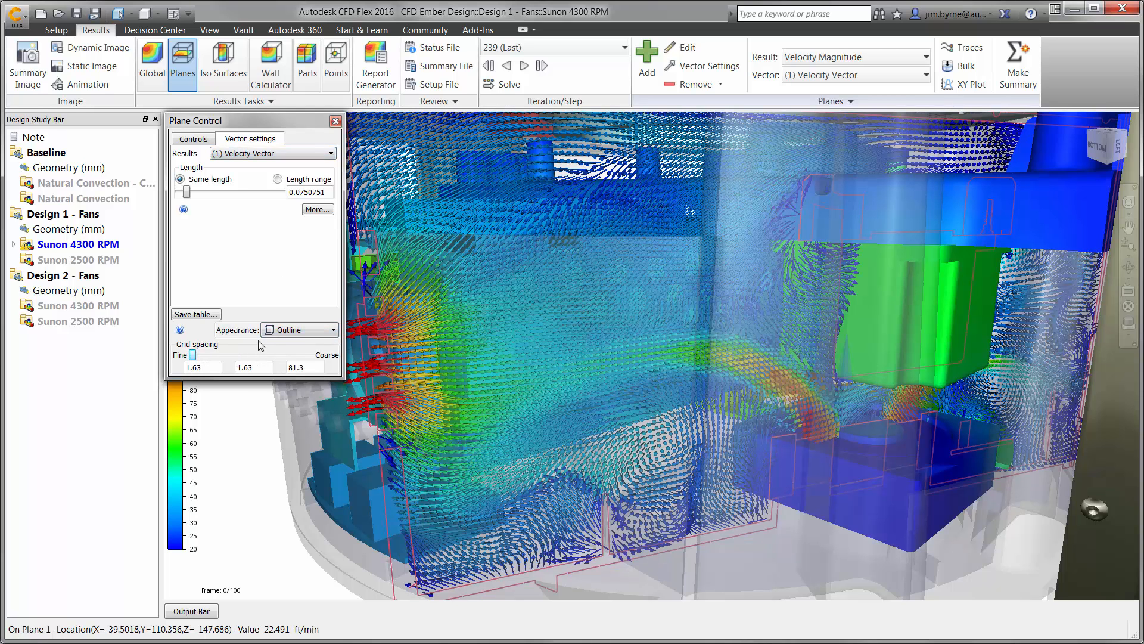
Return the plane's appearance to Shaded, set its vector result to None and close its settings.
{"action": "left_click", "coordinate": [278, 330]}
{"action": "left_click", "coordinate": [281, 341]}
{"action": "left_click", "coordinate": [269, 154]}
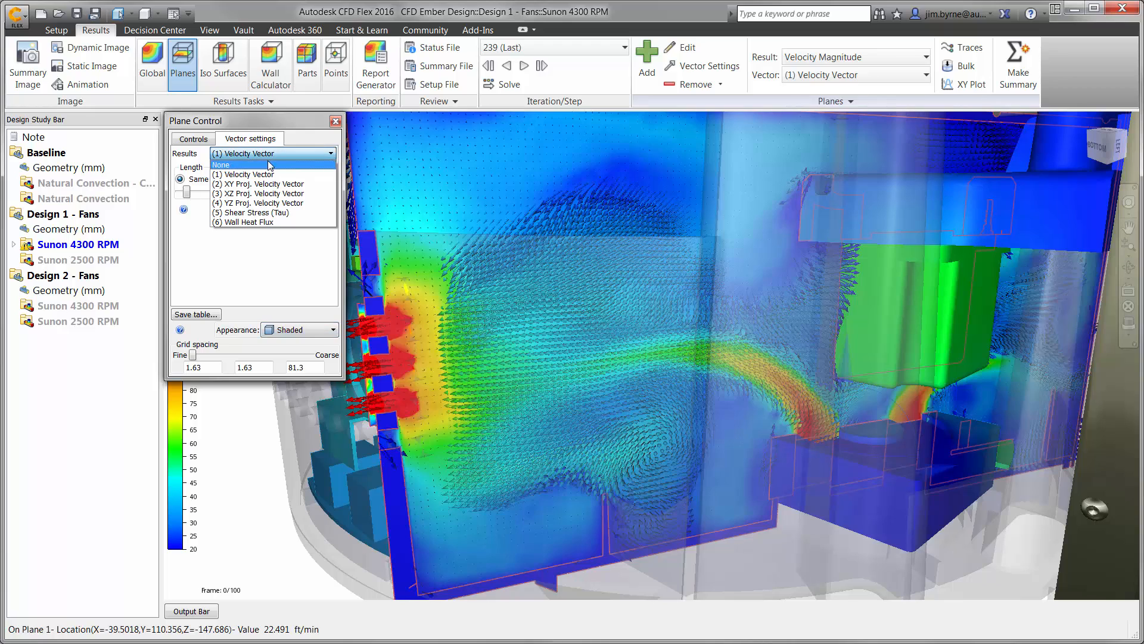
{"action": "left_click", "coordinate": [268, 164]}
{"action": "left_click", "coordinate": [335, 121]}
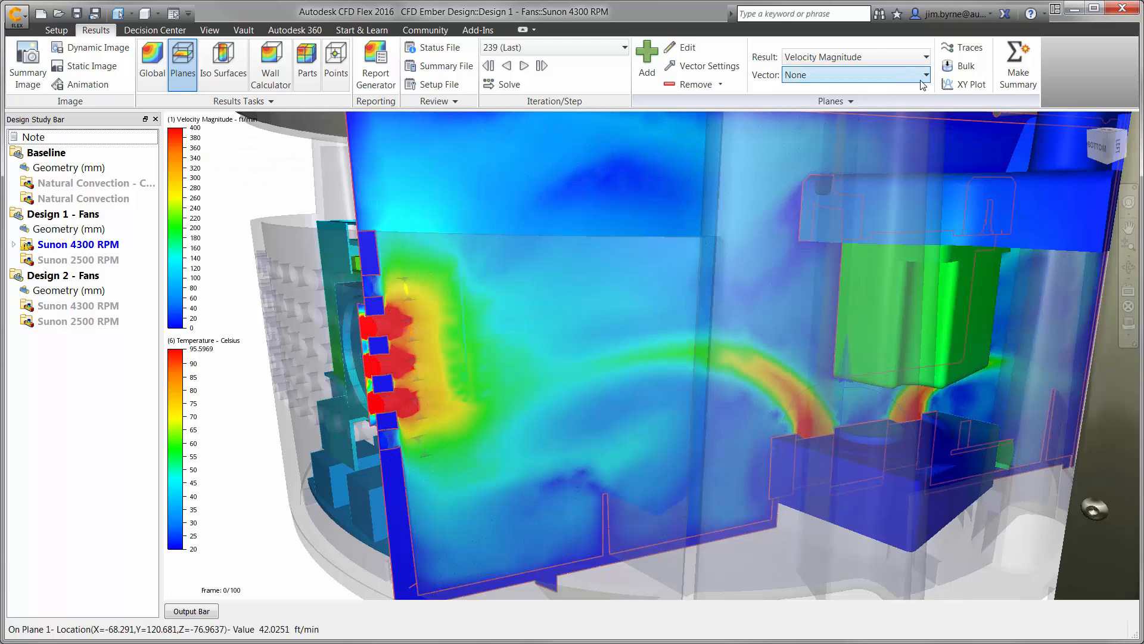
Create an XY plot of velocity magnitude along a line of picked points just above the large base fan.
{"action": "left_click", "coordinate": [964, 84]}
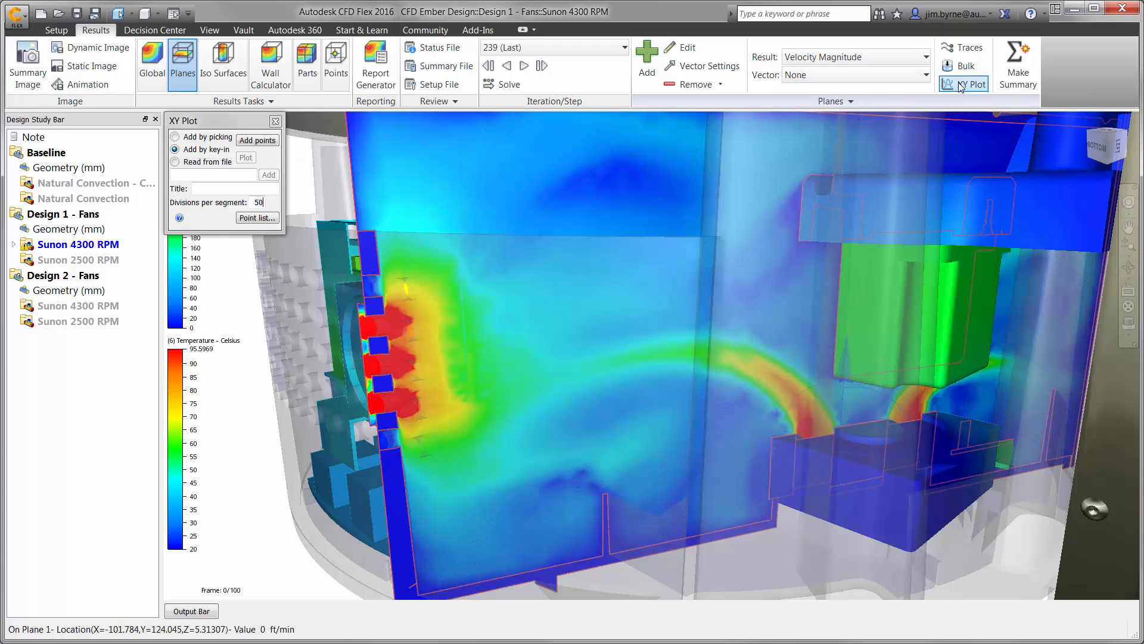
{"action": "left_click", "coordinate": [224, 137]}
{"action": "left_click", "coordinate": [250, 141]}
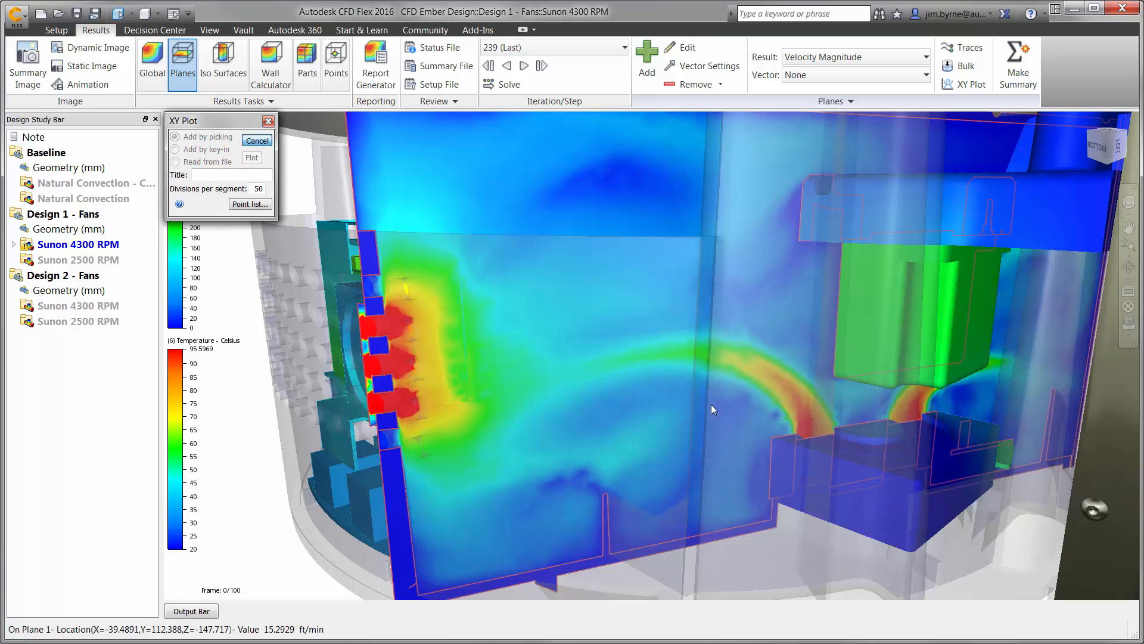
{"action": "left_click", "coordinate": [779, 425]}
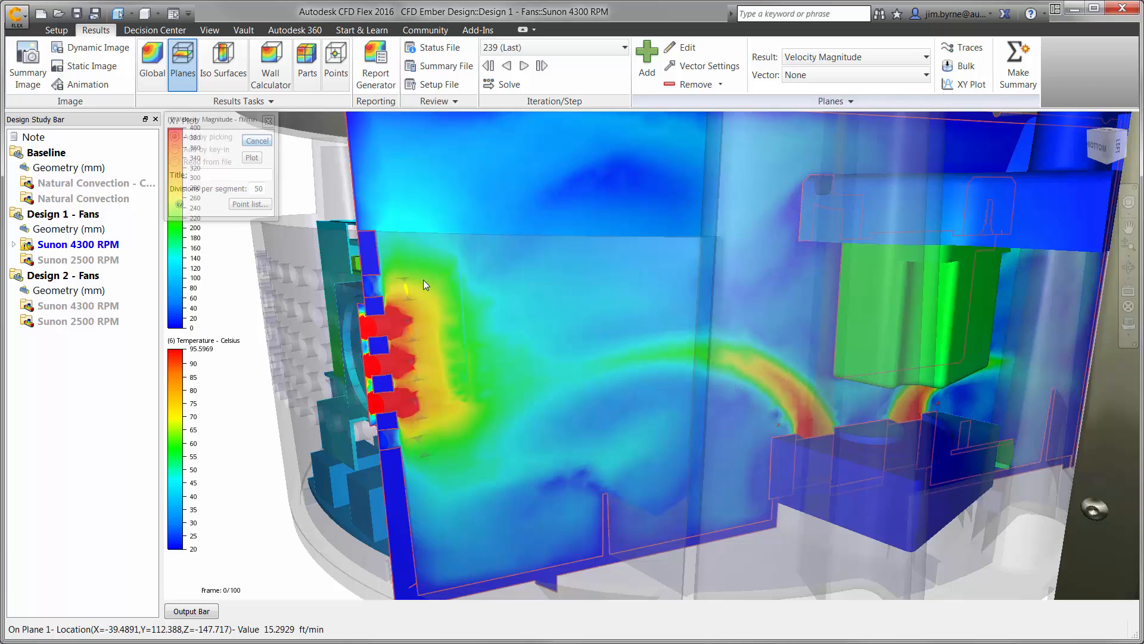
{"action": "left_click", "coordinate": [252, 158]}
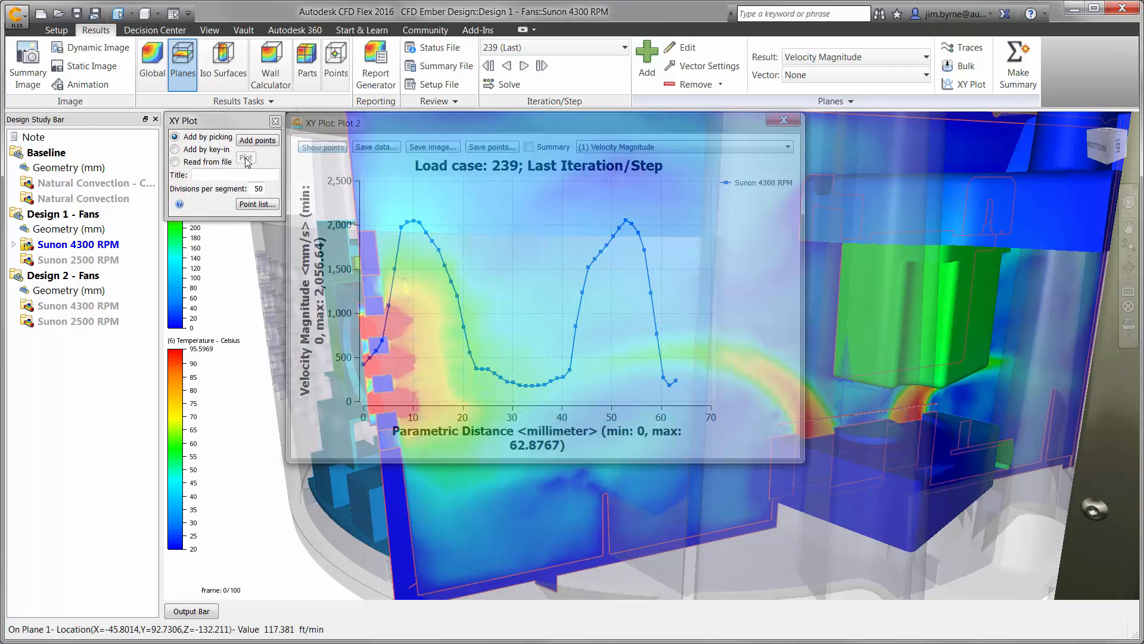
Review the XY plot for Temperature, switch it back to Velocity Magnitude and close it.
{"action": "left_click", "coordinate": [620, 146]}
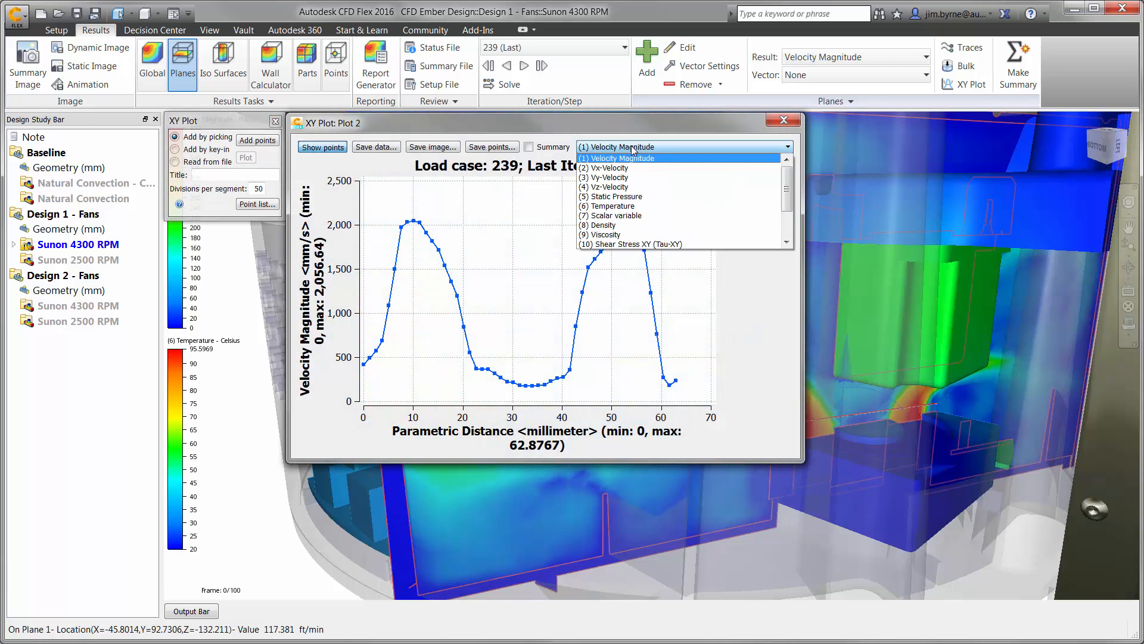
{"action": "left_click", "coordinate": [619, 207]}
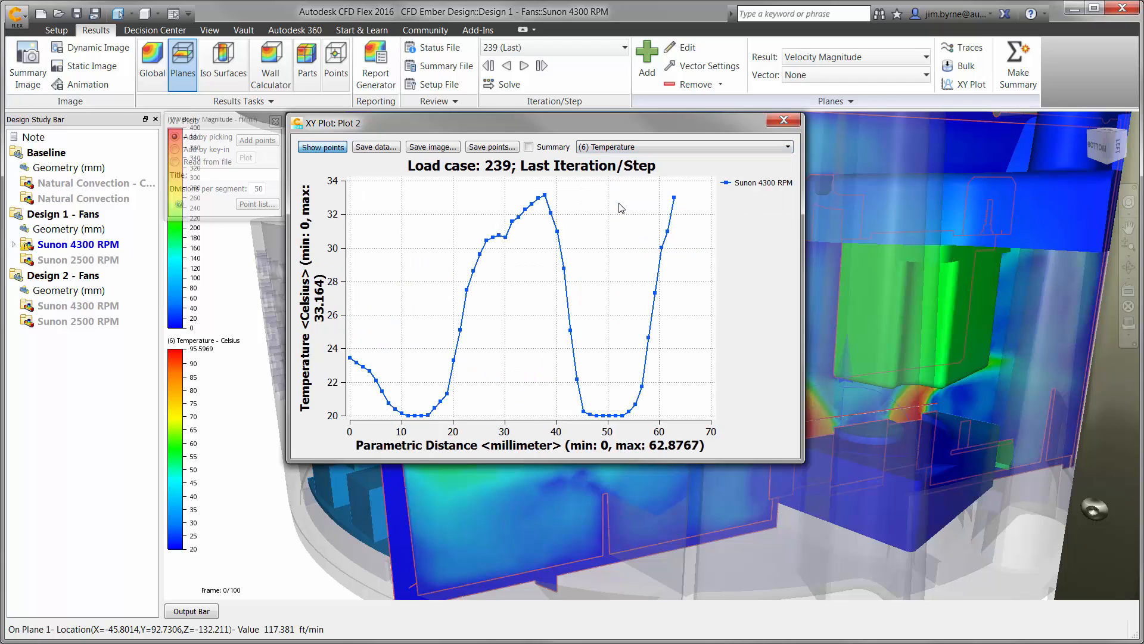
{"action": "left_click", "coordinate": [603, 152]}
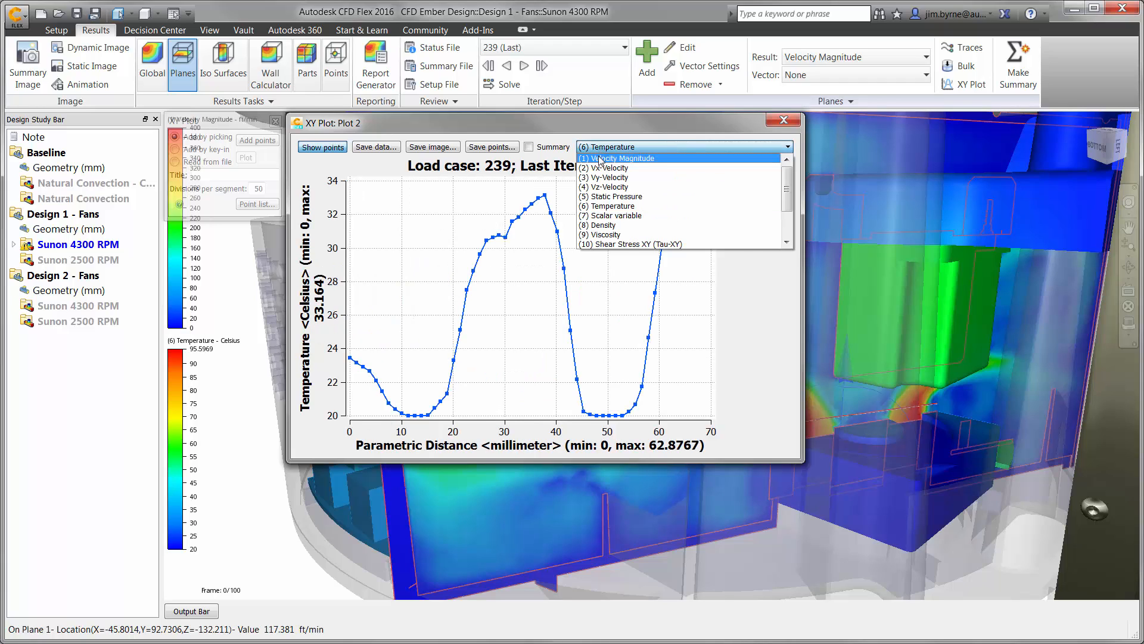
{"action": "left_click", "coordinate": [600, 160]}
{"action": "left_click", "coordinate": [531, 149]}
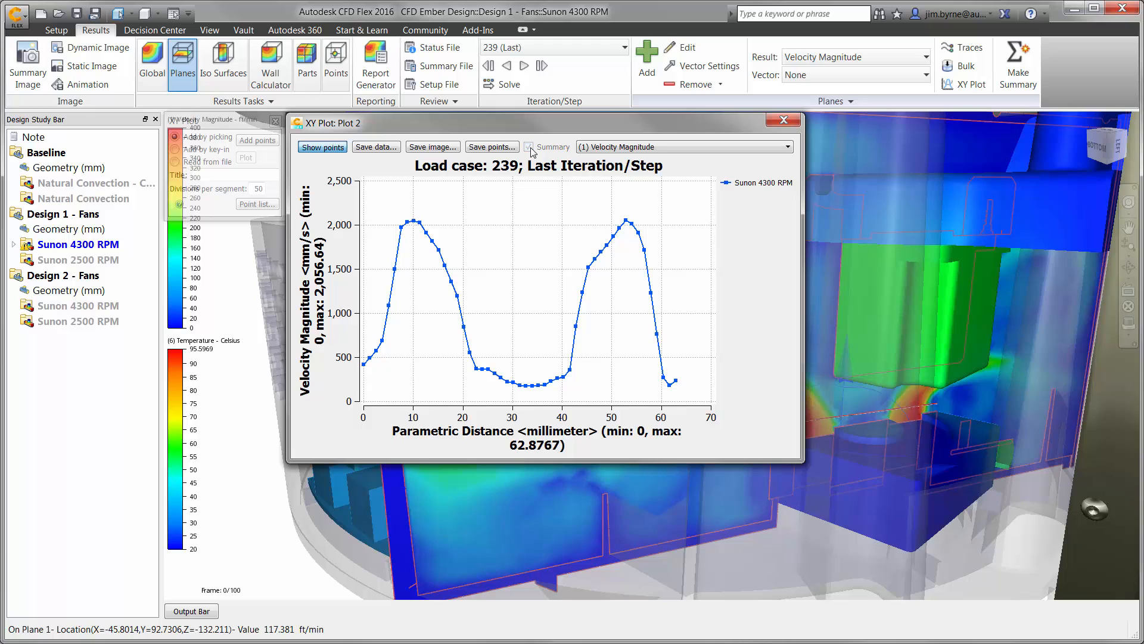
{"action": "left_click", "coordinate": [780, 120]}
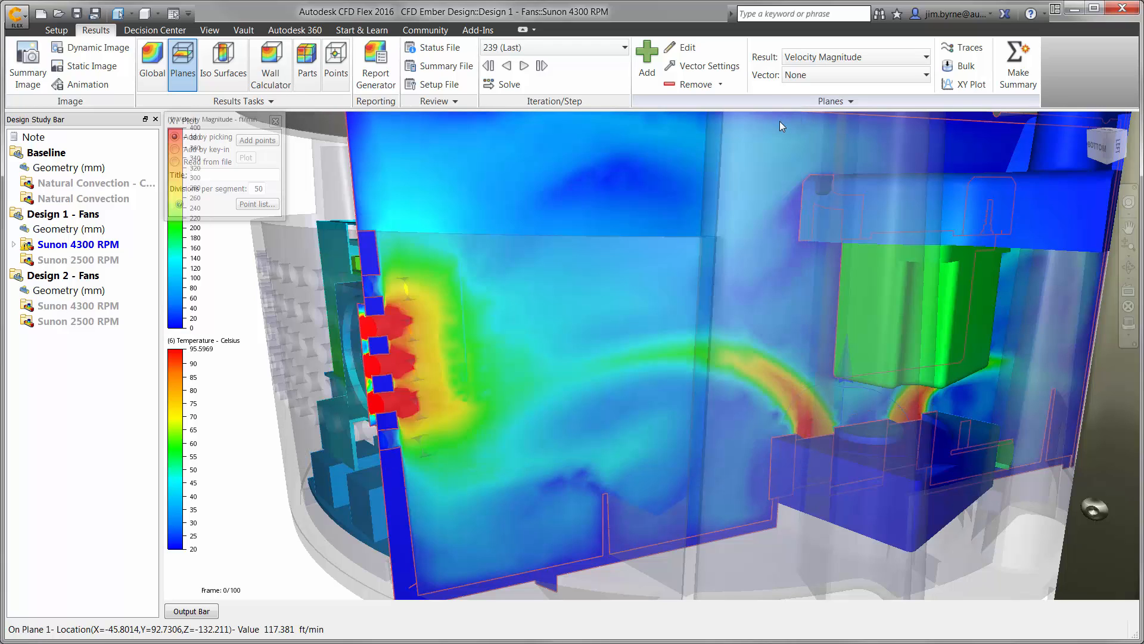
Remove the velocity plane and hide the transparent housing in front of the stepper motor.
{"action": "left_click", "coordinate": [693, 85]}
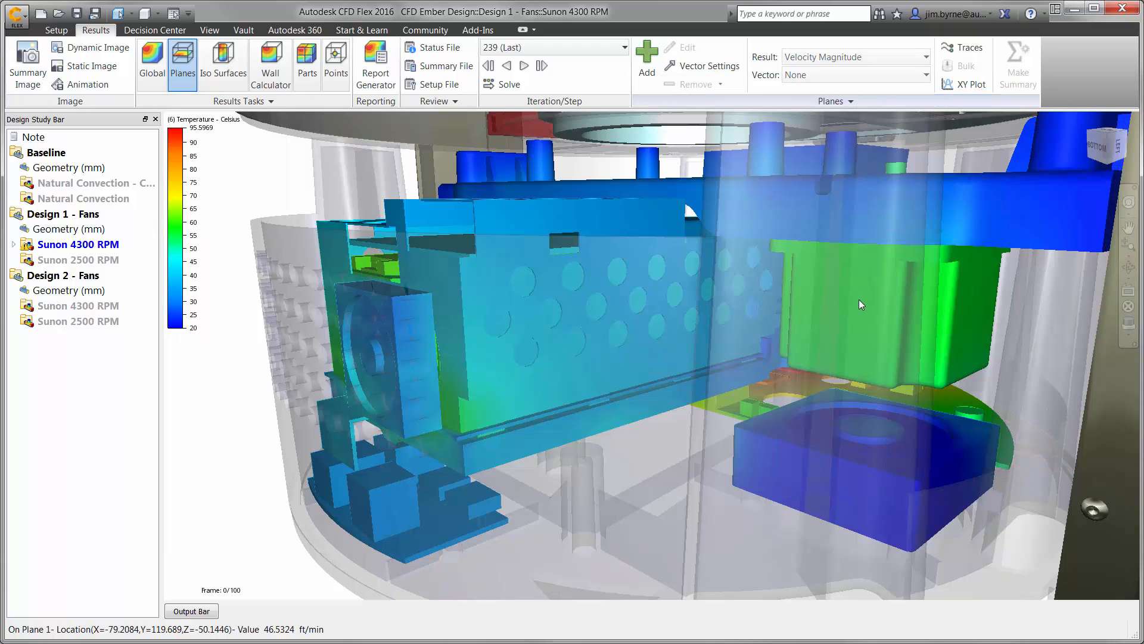
{"action": "middle_click", "coordinate": [874, 301], "text": "ctrl"}
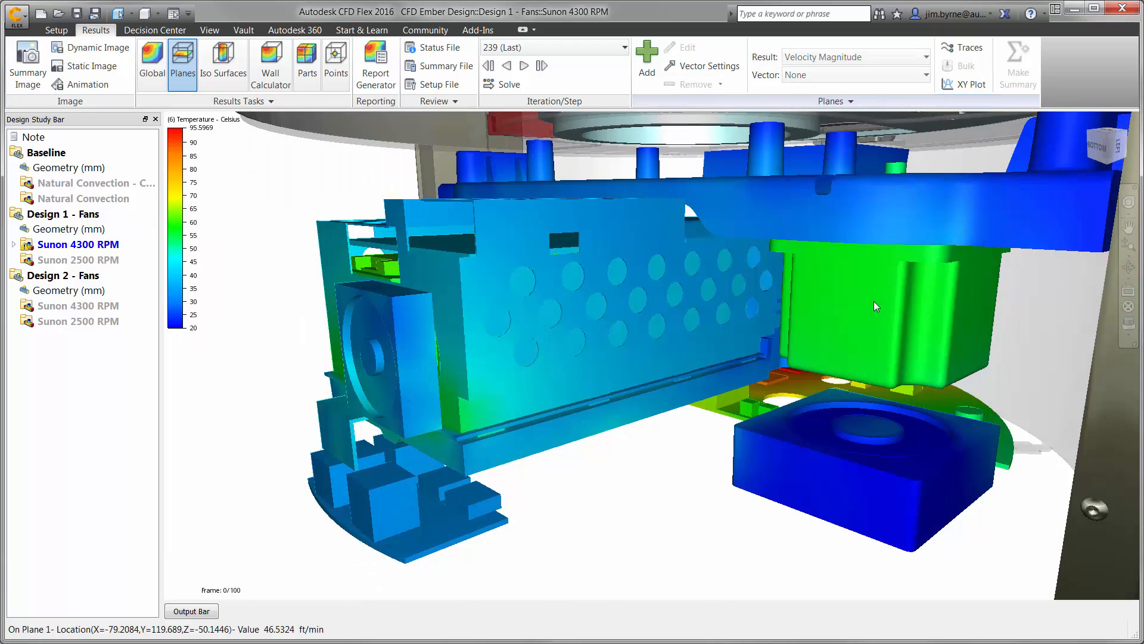
Calculate the stepper motor's part temperatures for the Sunon 4300 RPM scenario and check the average at the last step.
{"action": "left_click", "coordinate": [309, 73]}
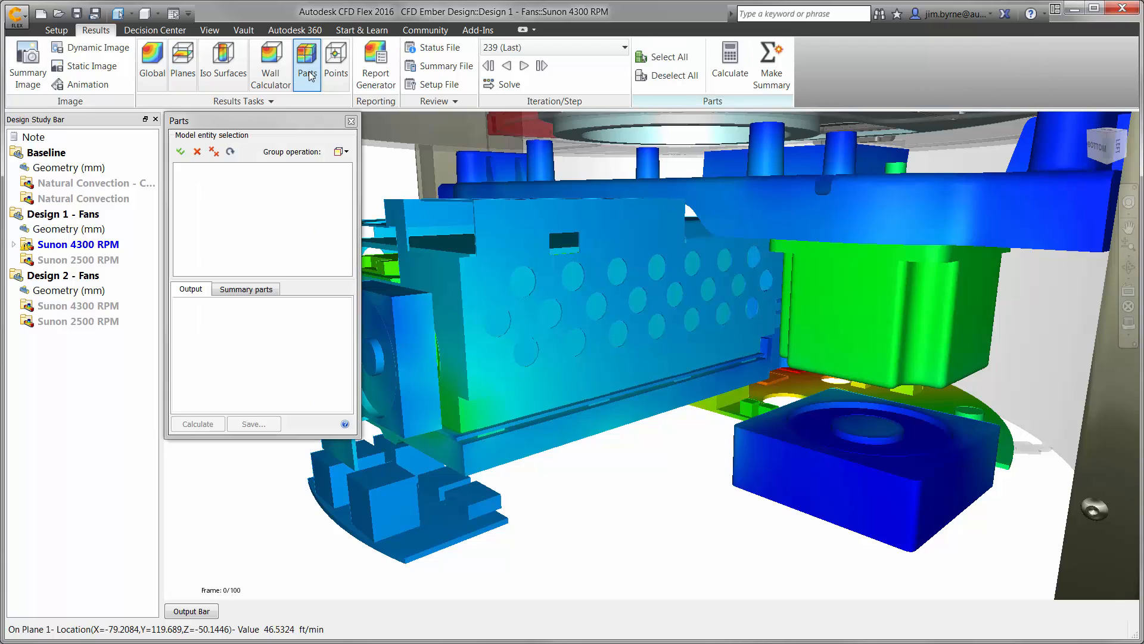
{"action": "left_click", "coordinate": [840, 301]}
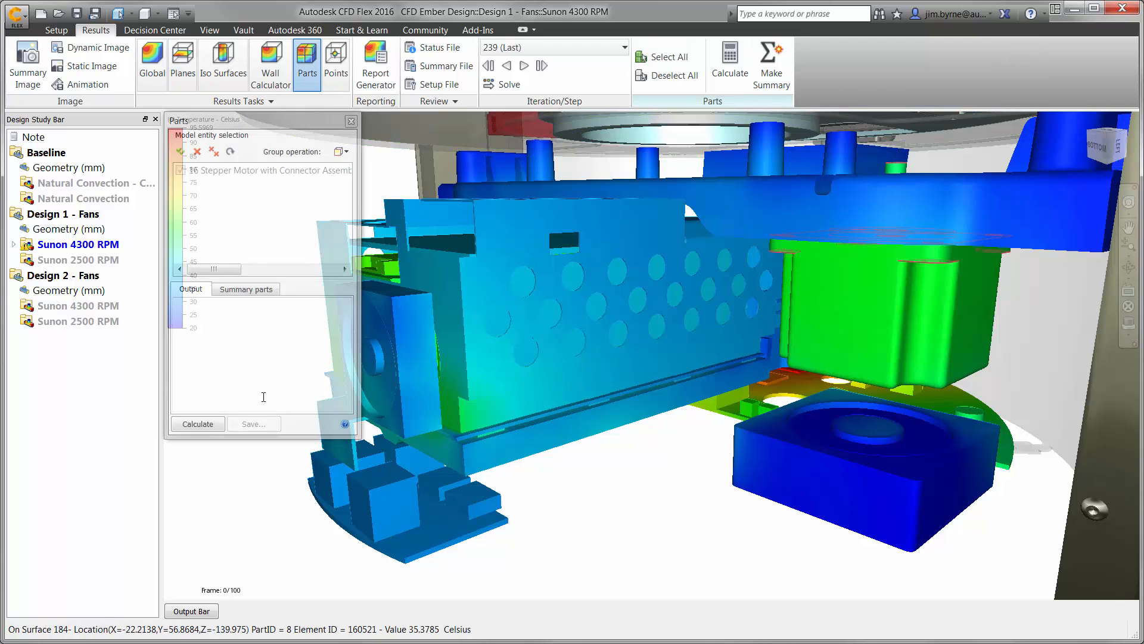
{"action": "left_click", "coordinate": [201, 425]}
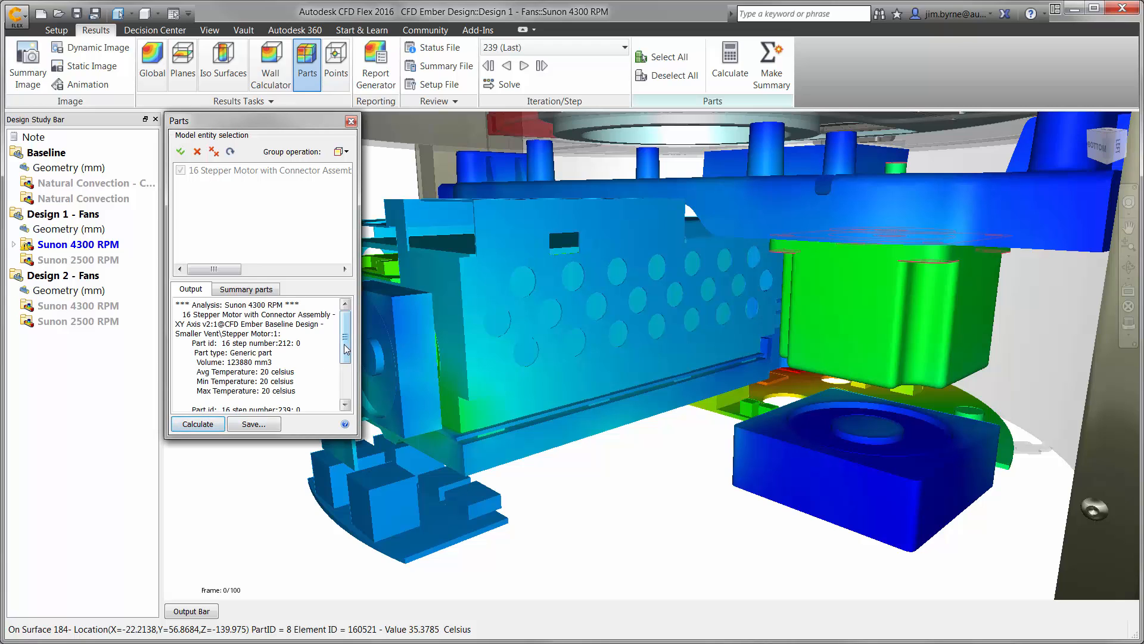
{"action": "scroll", "coordinate": [298, 376], "scroll_direction": "down", "scroll_amount": 3}
{"action": "left_click_drag", "start_coordinate": [291, 367], "coordinate": [261, 366]}
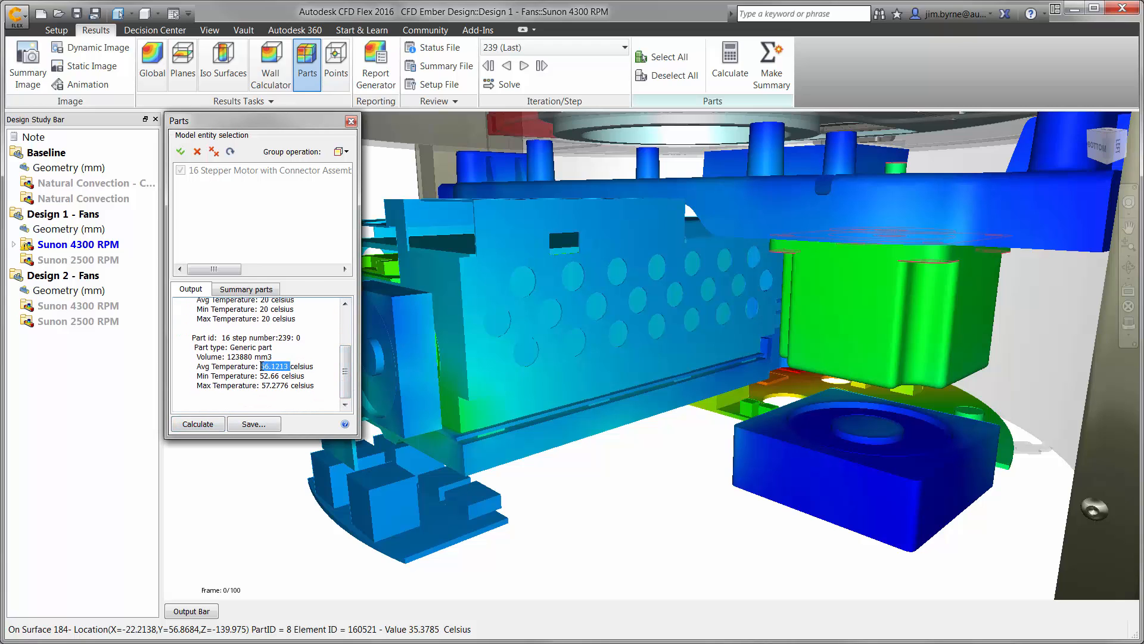
{"action": "left_click", "coordinate": [352, 122]}
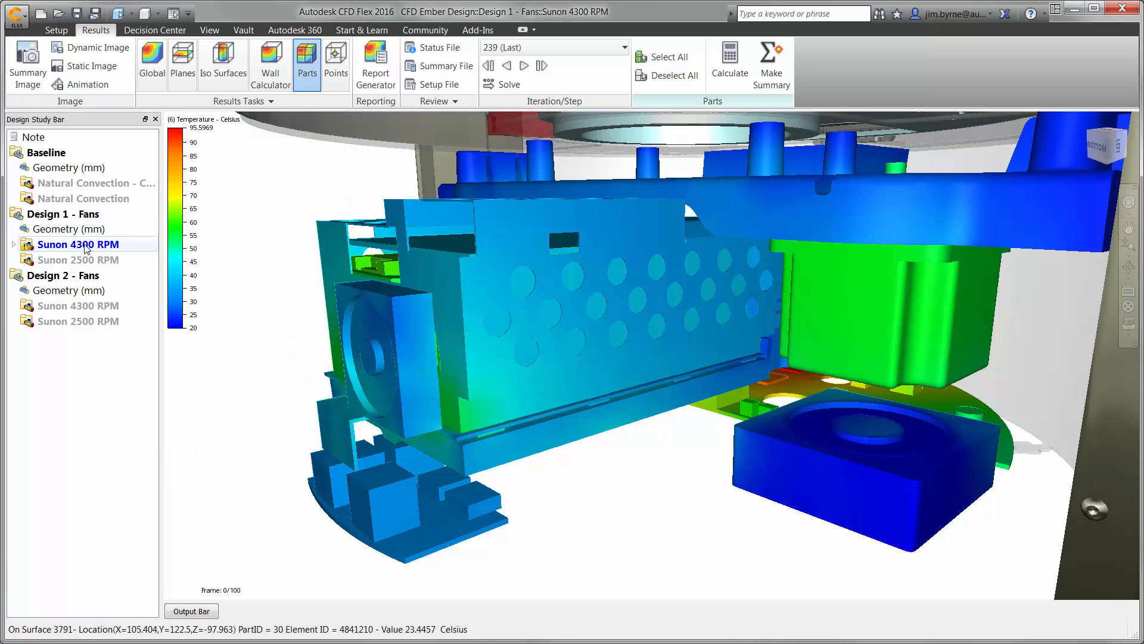
Activate the Sunon 2500 RPM scenario of Design 1 - Fans and calculate the stepper motor's average temperature.
{"action": "double_click", "coordinate": [70, 259]}
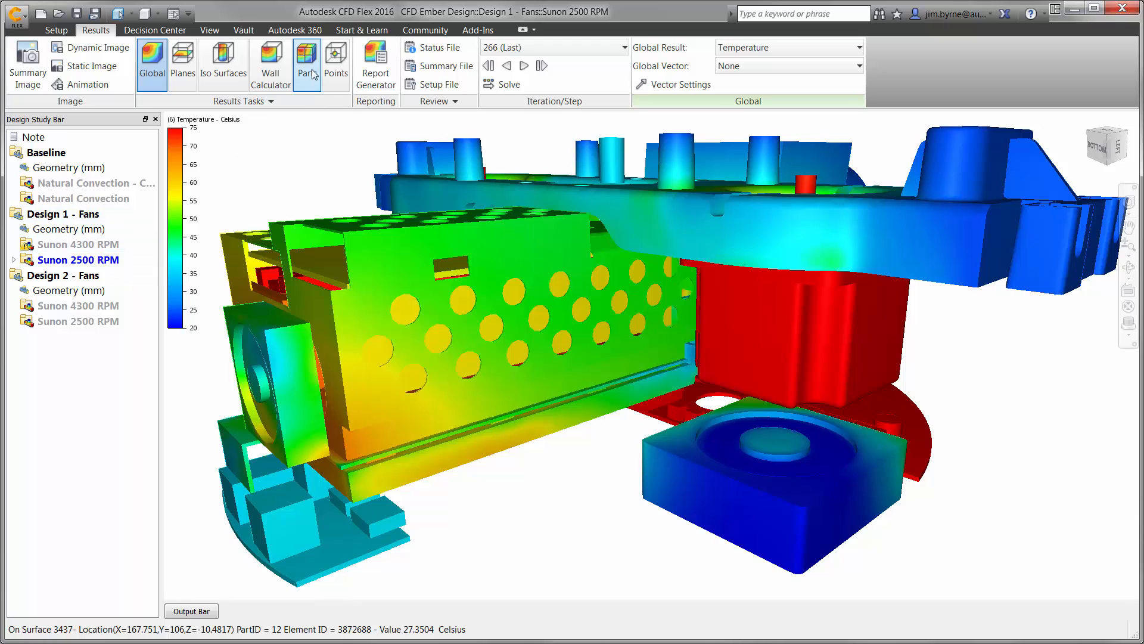
{"action": "left_click", "coordinate": [311, 73]}
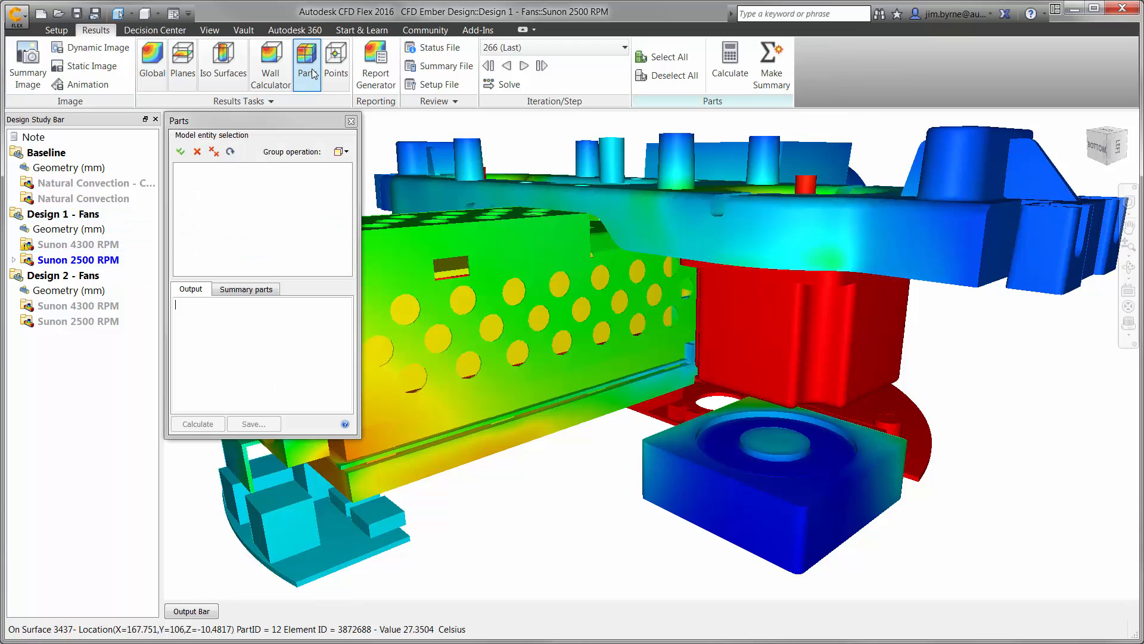
{"action": "left_click", "coordinate": [751, 302]}
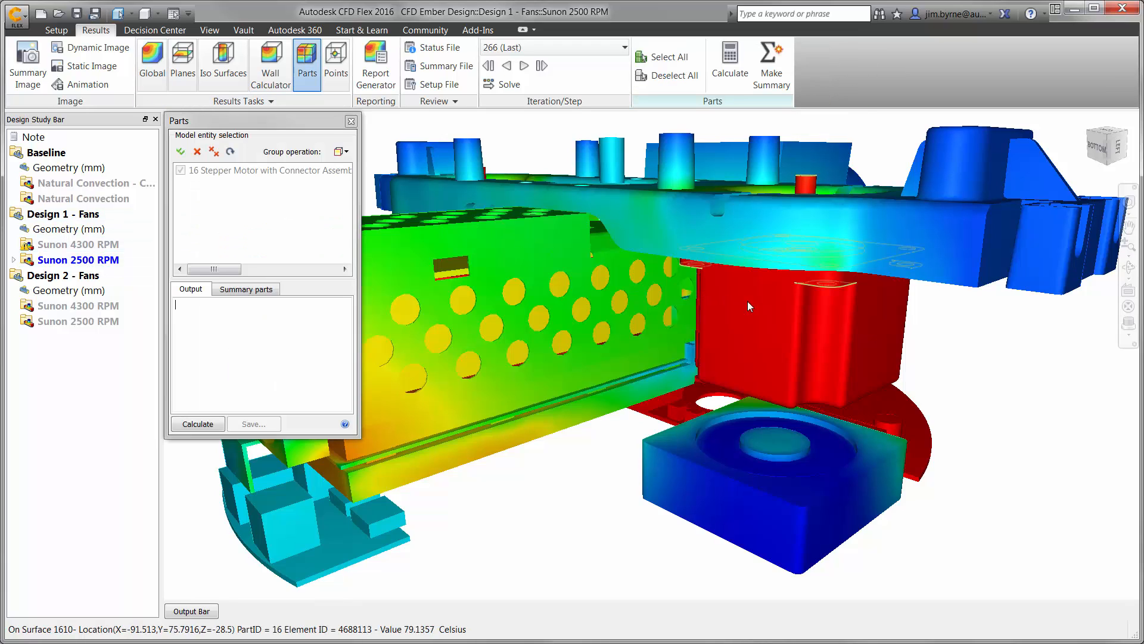
{"action": "left_click", "coordinate": [206, 426]}
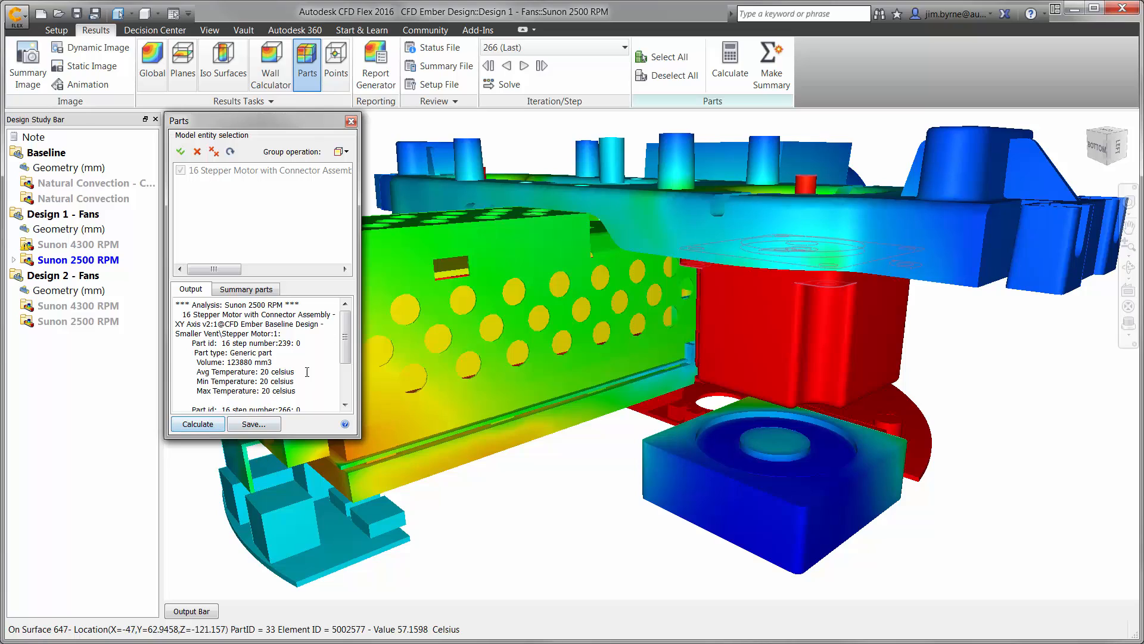
{"action": "scroll", "coordinate": [307, 372], "scroll_direction": "down", "scroll_amount": 3}
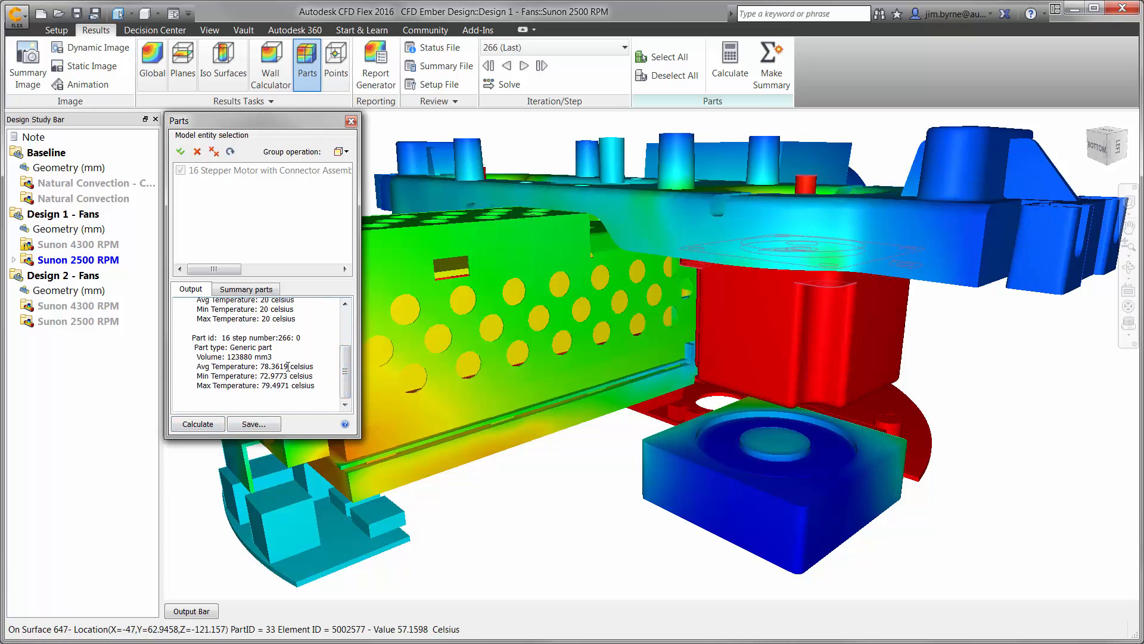
{"action": "left_click_drag", "start_coordinate": [288, 367], "coordinate": [261, 366]}
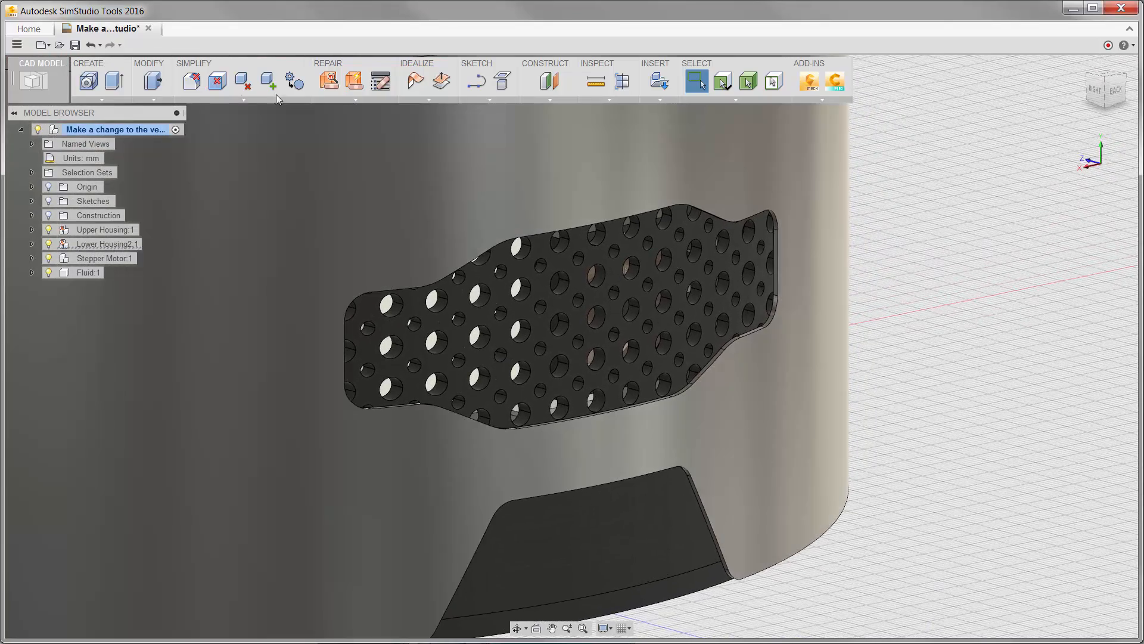
Switch to SimStudio Tools and offset the lower housing vent's end face outward with Press Pull to lengthen the opening.
{"action": "left_click", "coordinate": [153, 88]}
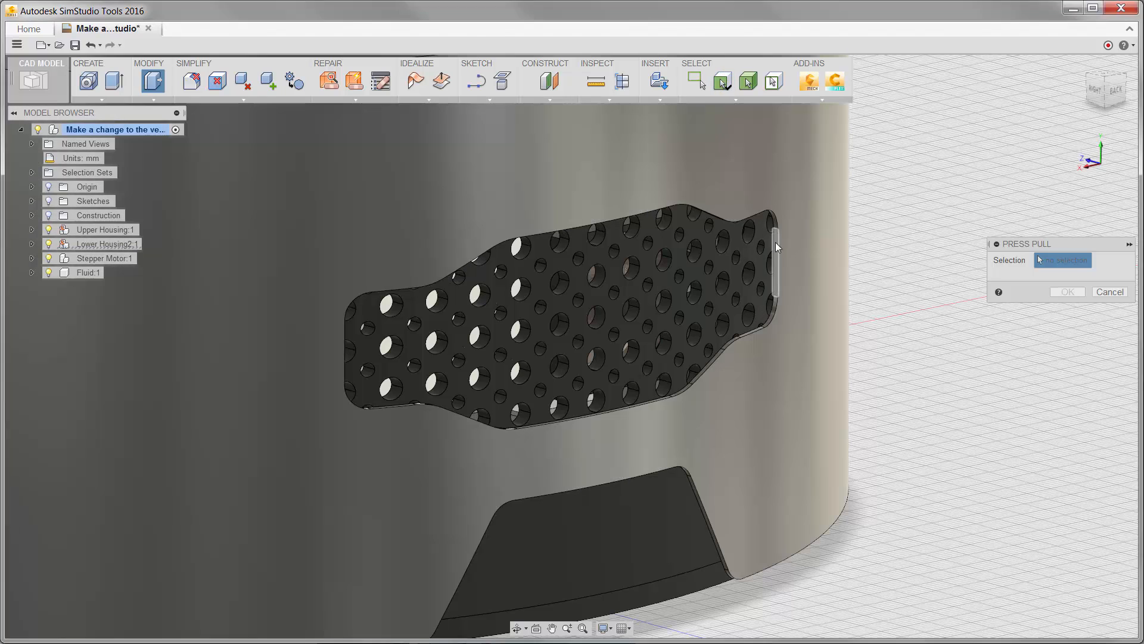
{"action": "left_click", "coordinate": [775, 242]}
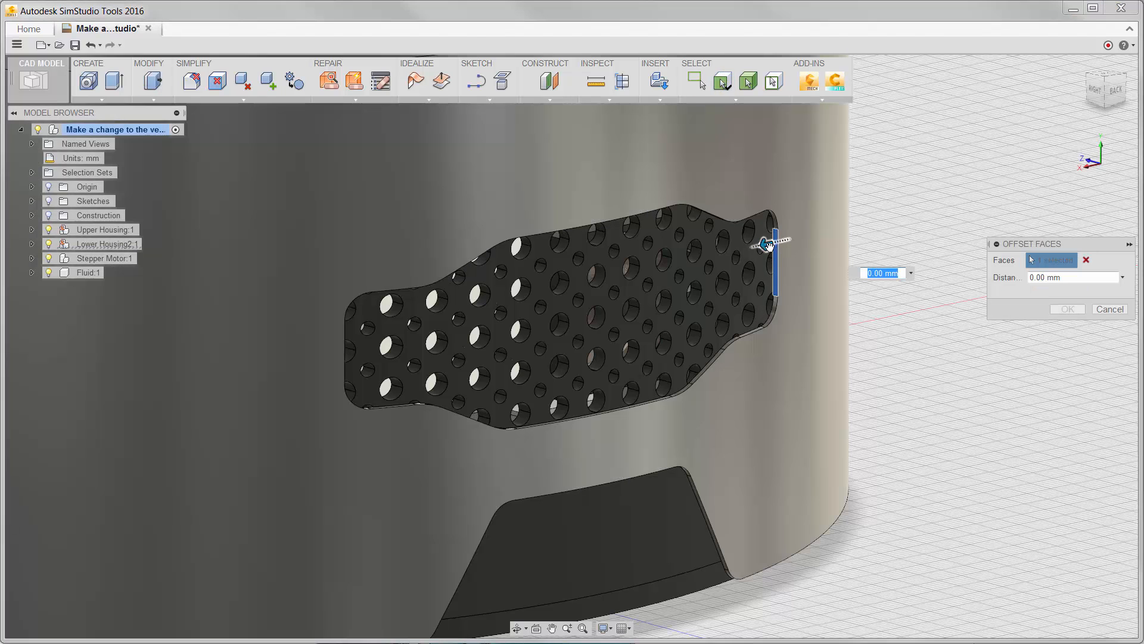
{"action": "left_click_drag", "start_coordinate": [787, 244], "coordinate": [906, 210]}
{"action": "left_click", "coordinate": [1061, 310]}
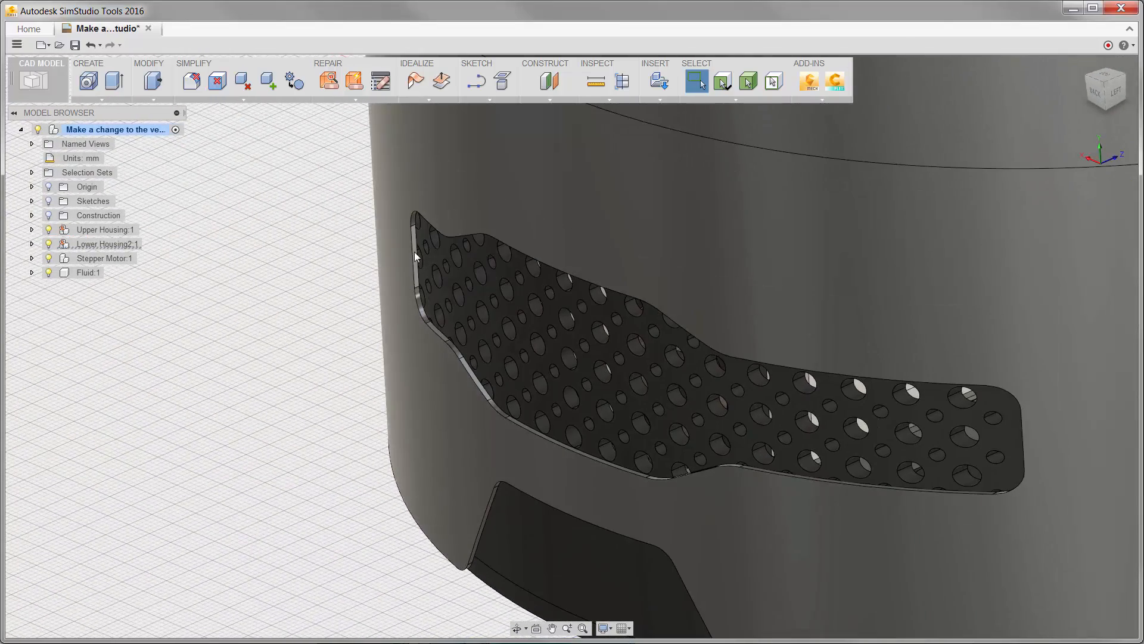
Offset the end face at the opposite end of the vent opening by -20 mm.
{"action": "left_click", "coordinate": [416, 254]}
{"action": "key", "text": "q"}
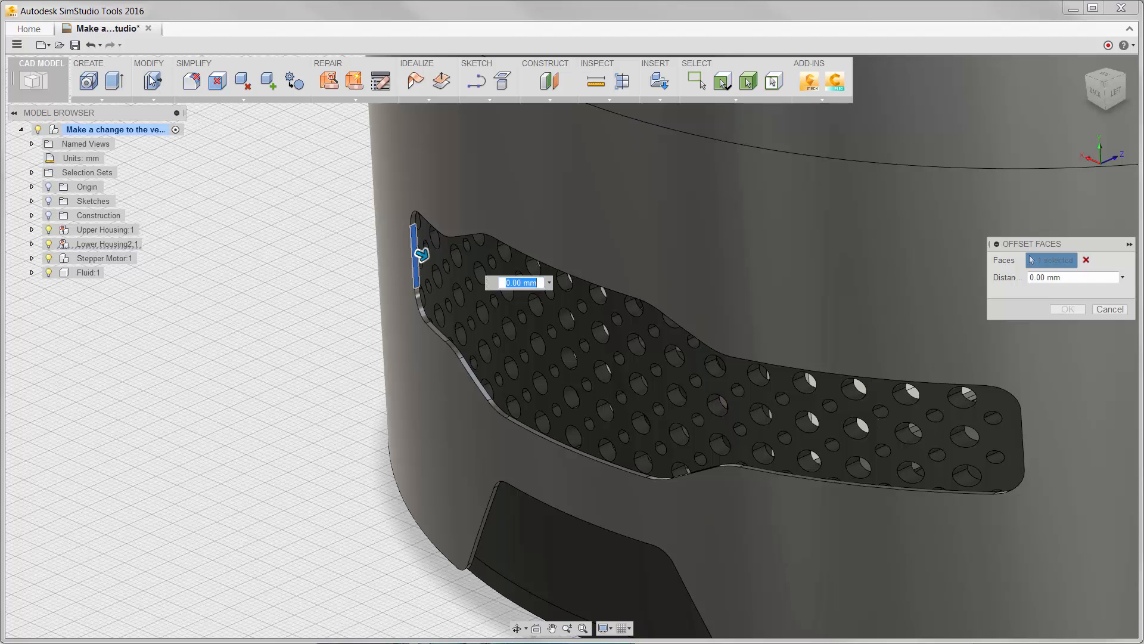
{"action": "type", "text": "-20"}
{"action": "key", "text": "Return"}
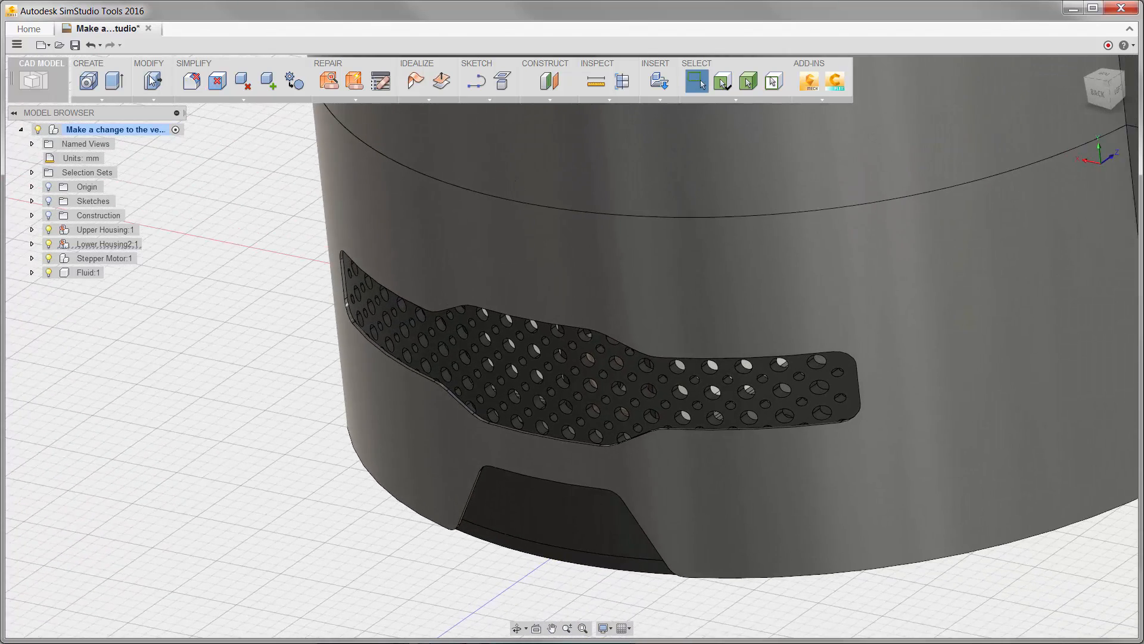
Send the modified vent model to CFD Flex and show the temperature results of Design 2's Sunon 4300 RPM scenario.
{"action": "left_click", "coordinate": [841, 82]}
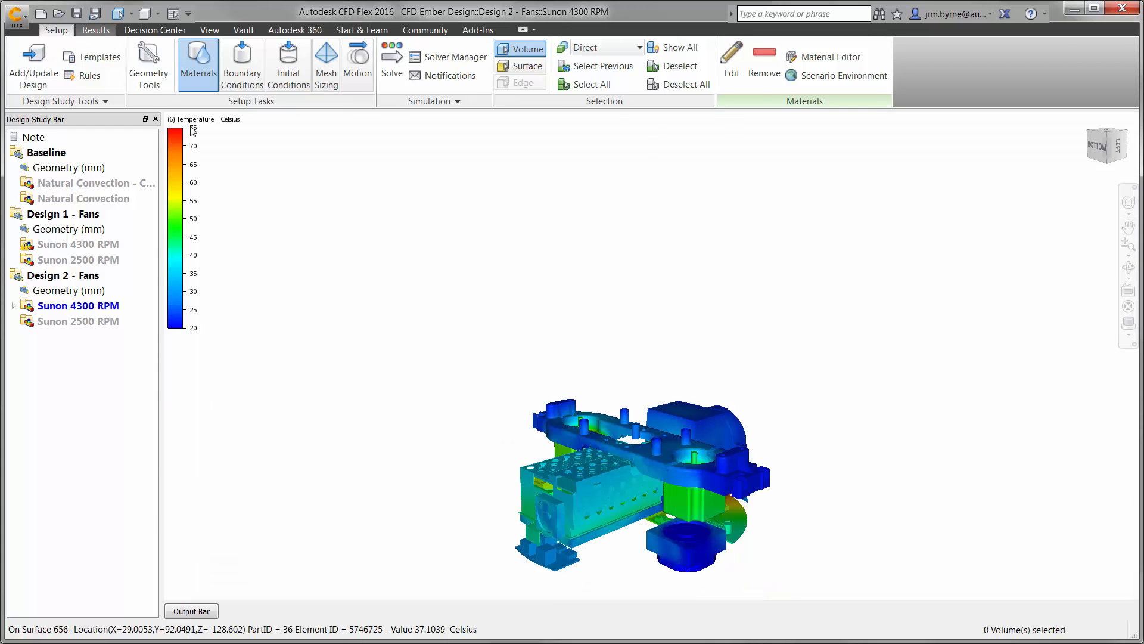
{"action": "left_click", "coordinate": [96, 31]}
{"action": "scroll", "coordinate": [234, 173], "scroll_direction": "up", "scroll_amount": 6}
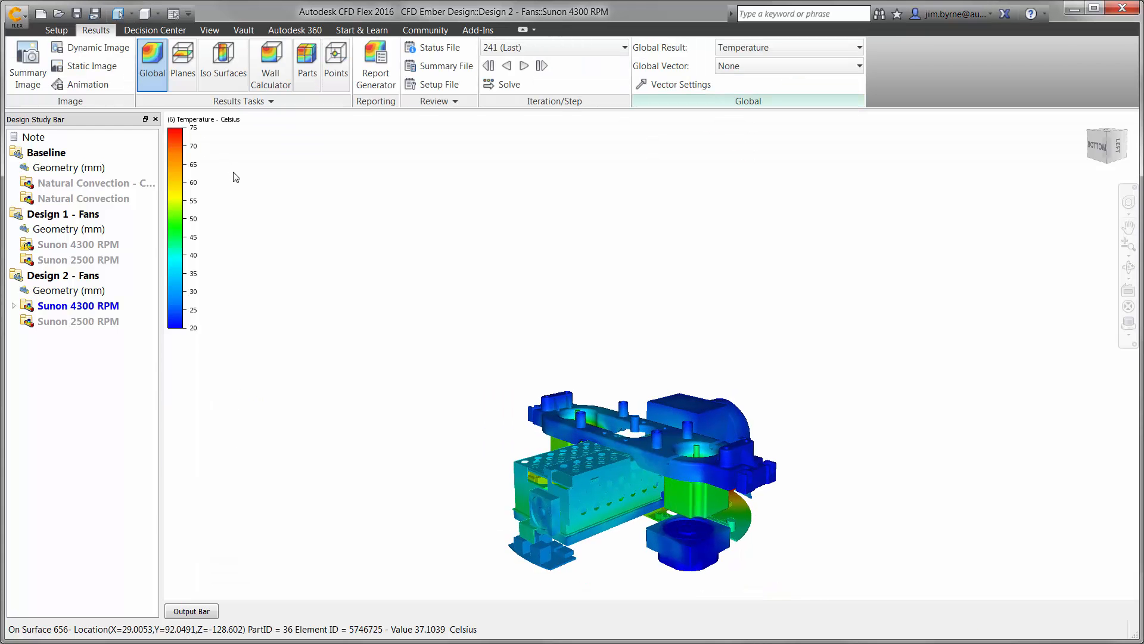
Show the Horizontal Velocity Plane of the four Design 1 and Design 2 fan scenarios in a four-viewport Decision Center layout and collapse the Output Bar.
{"action": "scroll", "coordinate": [234, 177], "scroll_direction": "up", "scroll_amount": 5}
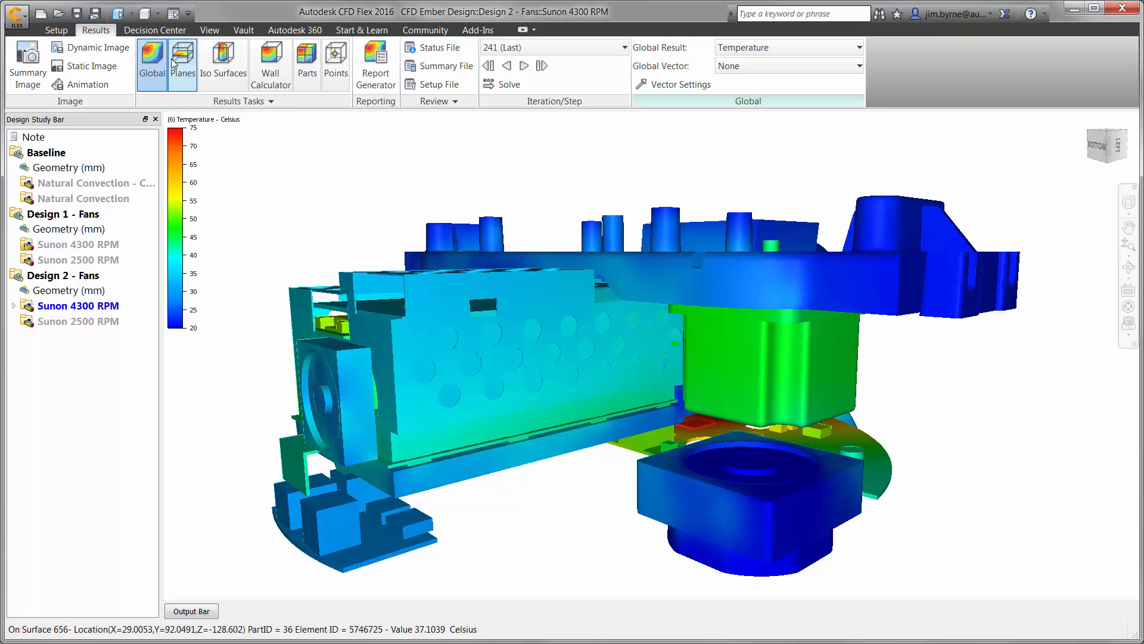
{"action": "left_click", "coordinate": [159, 30]}
{"action": "left_click", "coordinate": [209, 31]}
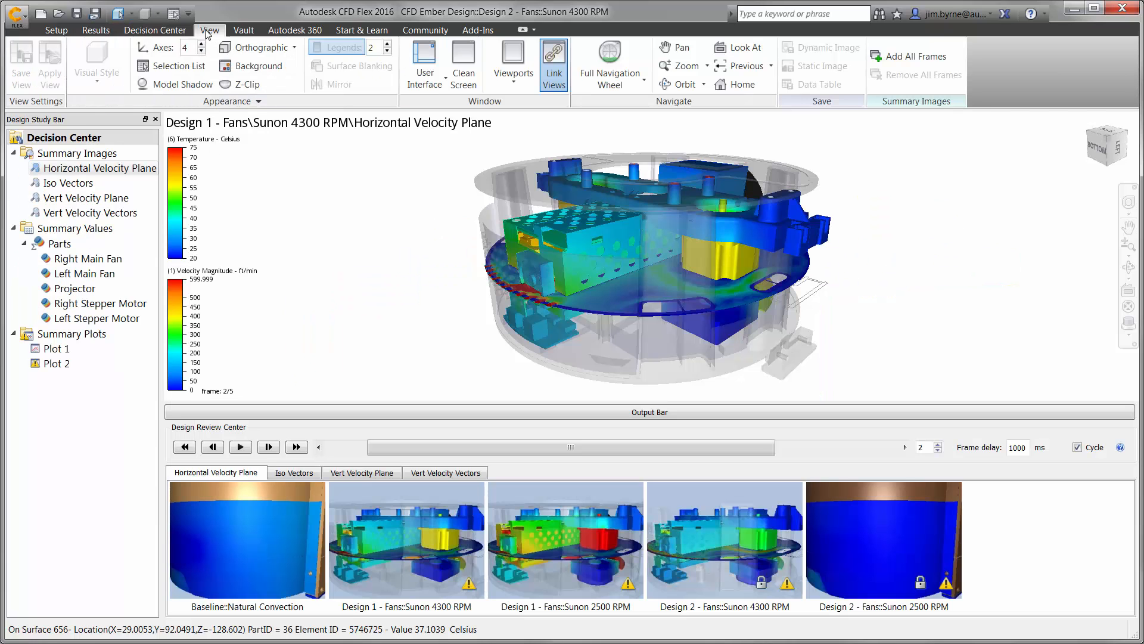
{"action": "left_click", "coordinate": [513, 70]}
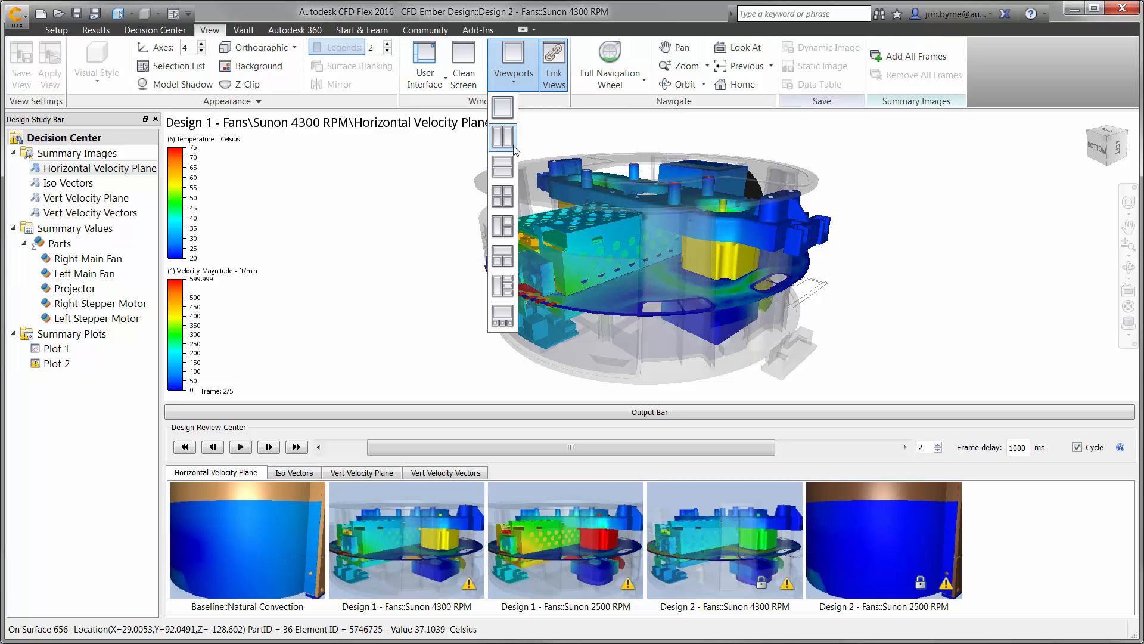
{"action": "left_click", "coordinate": [510, 192]}
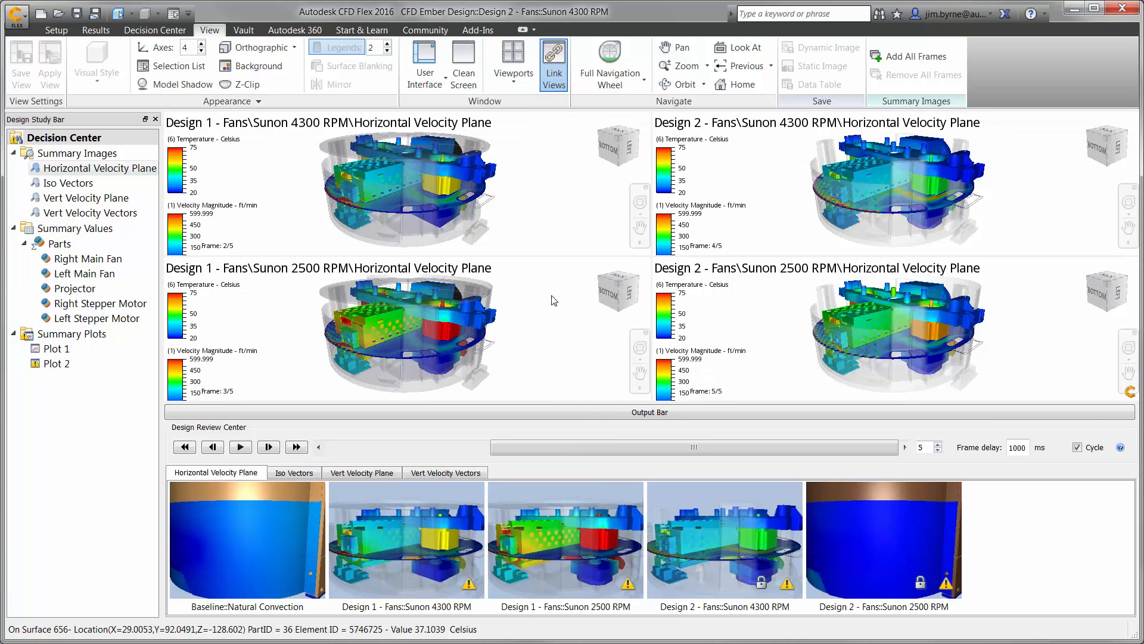
{"action": "left_click", "coordinate": [600, 409]}
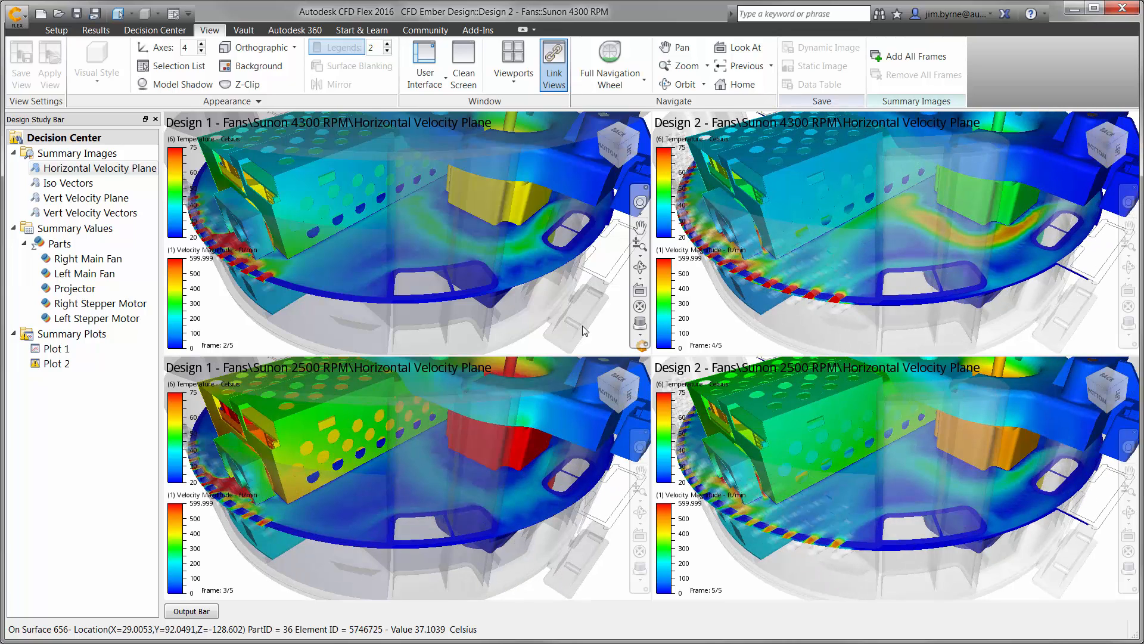
Compare the Vert Velocity Plane, Vert Velocity Vectors and Iso Vectors summary images across the four fan scenarios, turning the Iso Vectors view.
{"action": "left_click", "coordinate": [106, 198]}
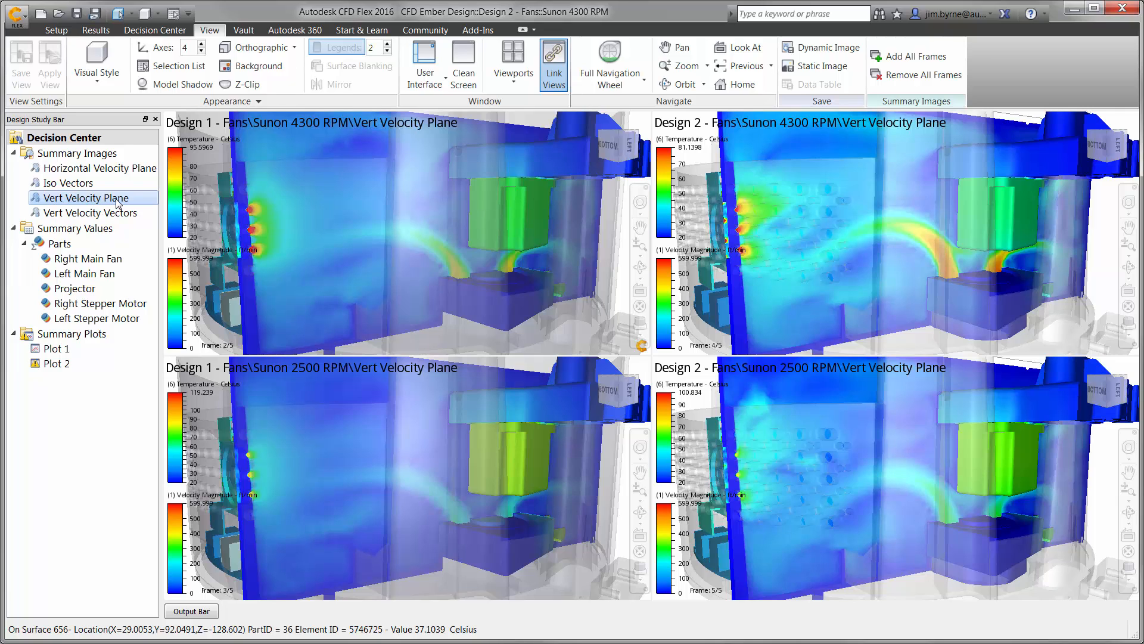
{"action": "left_click", "coordinate": [117, 213]}
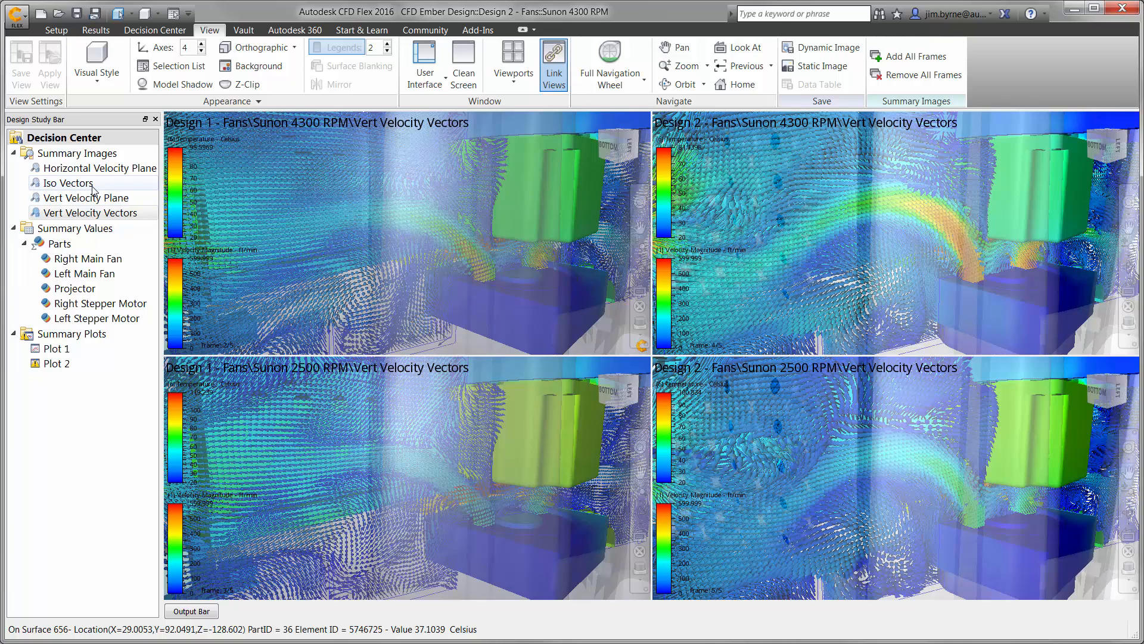
{"action": "double_click", "coordinate": [87, 184]}
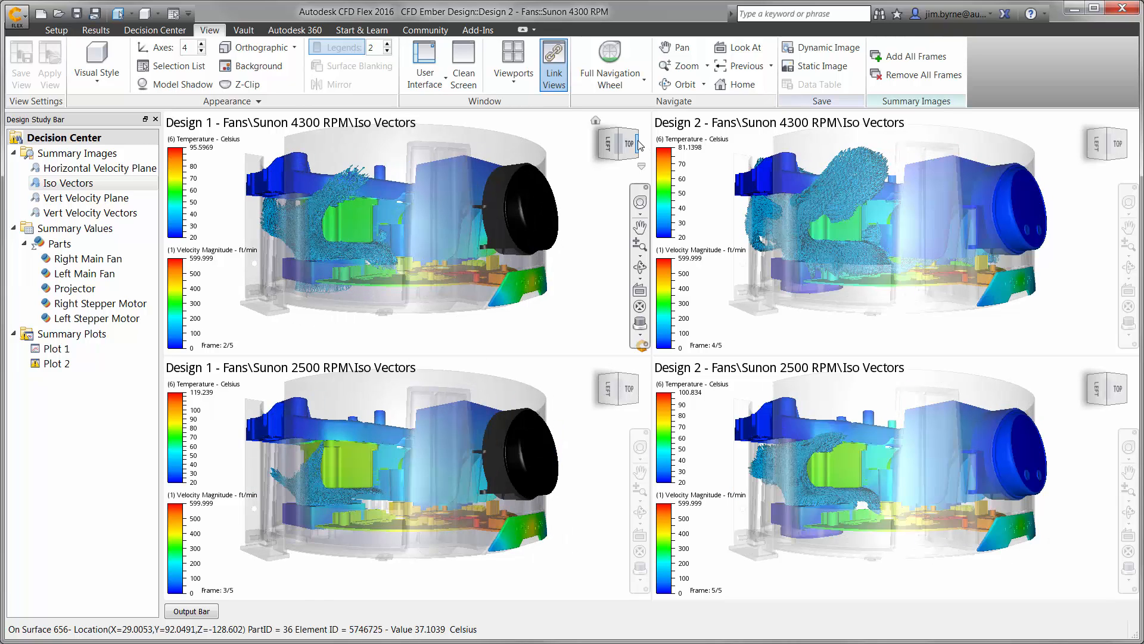
{"action": "left_click", "coordinate": [638, 141]}
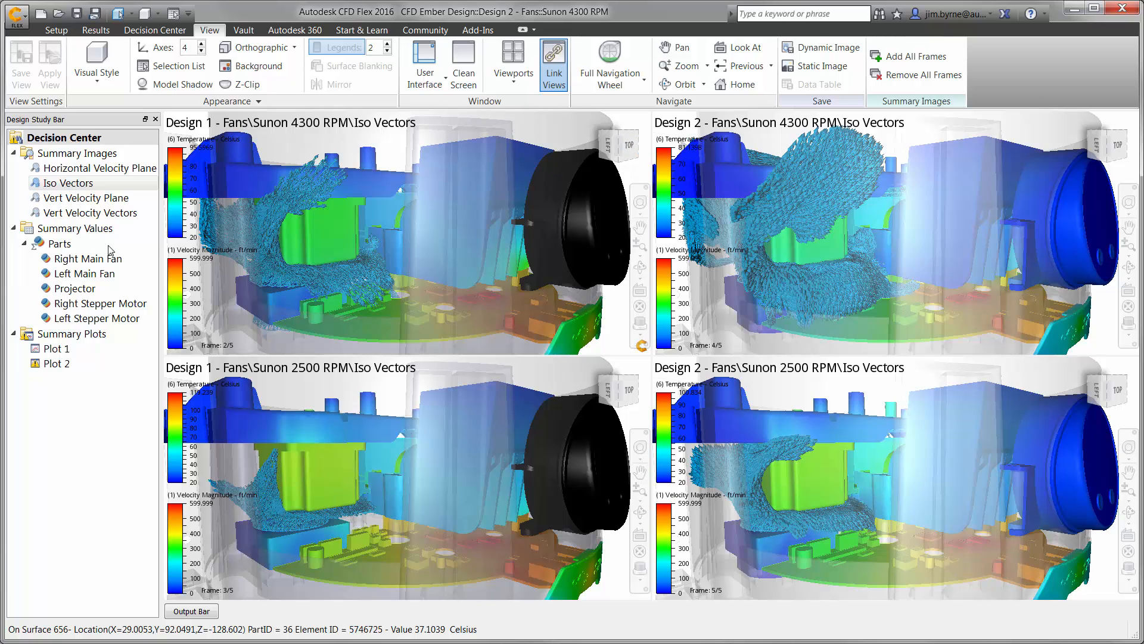
Display the Parts summary values and plot the average temperature rows of the projector and the right and left stepper motors.
{"action": "left_click", "coordinate": [59, 244]}
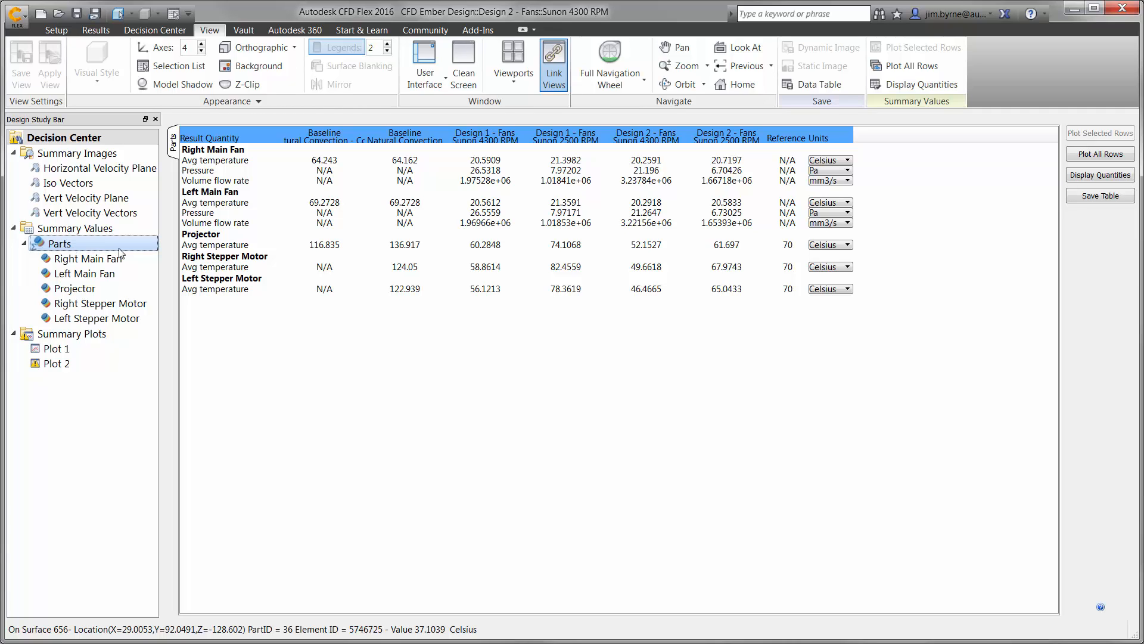
{"action": "left_click", "coordinate": [218, 245]}
{"action": "left_click", "coordinate": [218, 267], "text": "ctrl"}
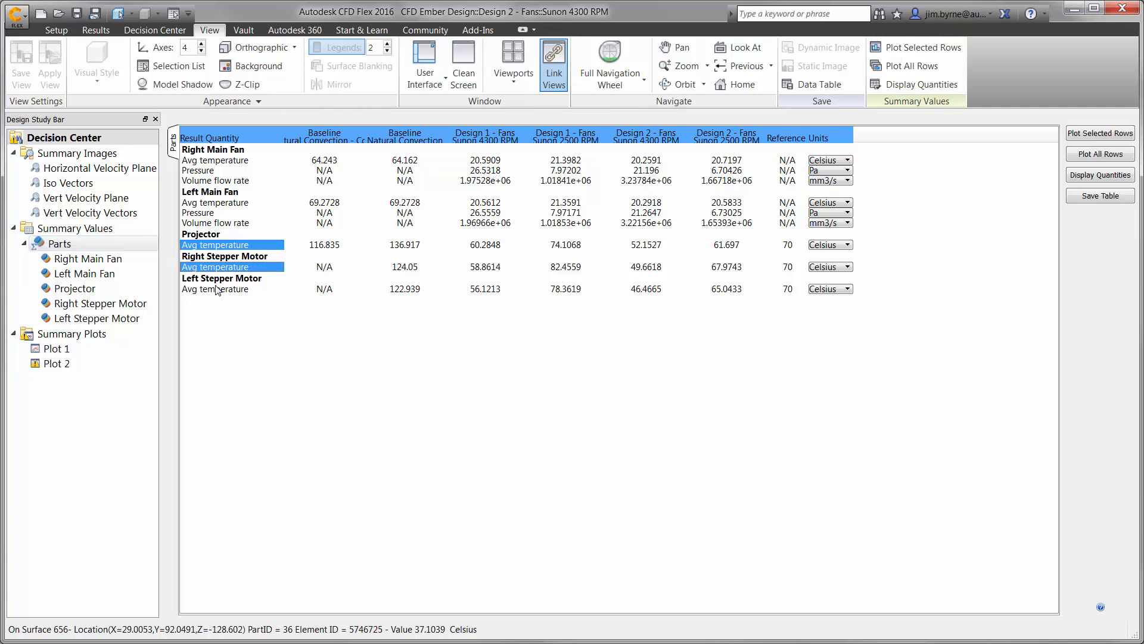
{"action": "left_click", "coordinate": [218, 289], "text": "ctrl"}
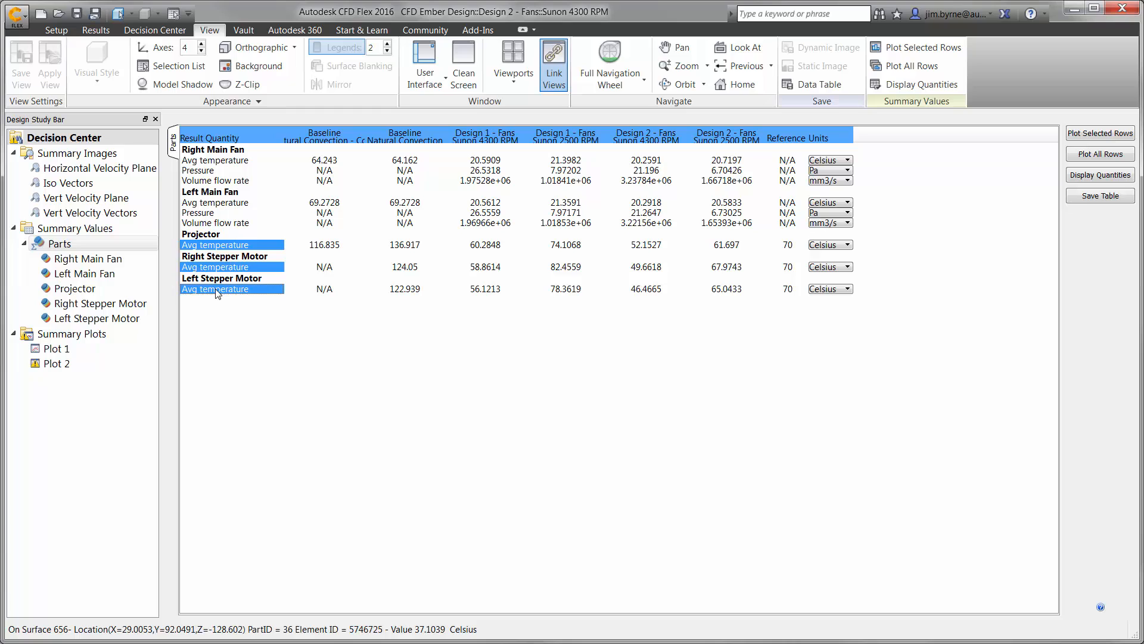
{"action": "left_click", "coordinate": [1086, 136]}
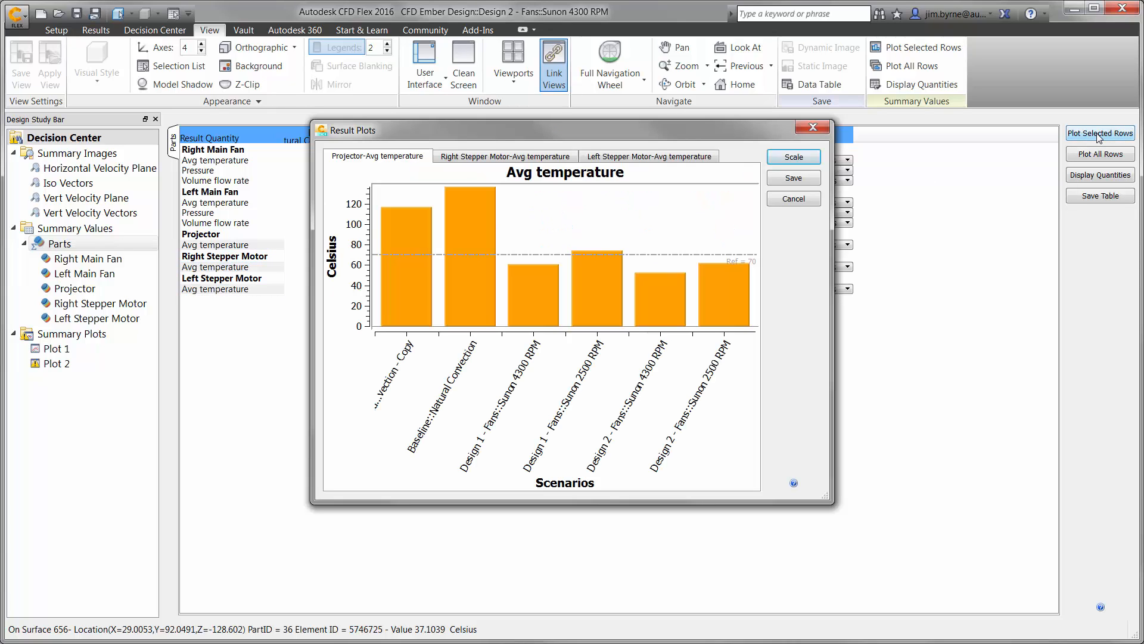
Review the average temperature charts of the right and left stepper motors across the scenarios and close the result plots.
{"action": "left_click", "coordinate": [538, 158]}
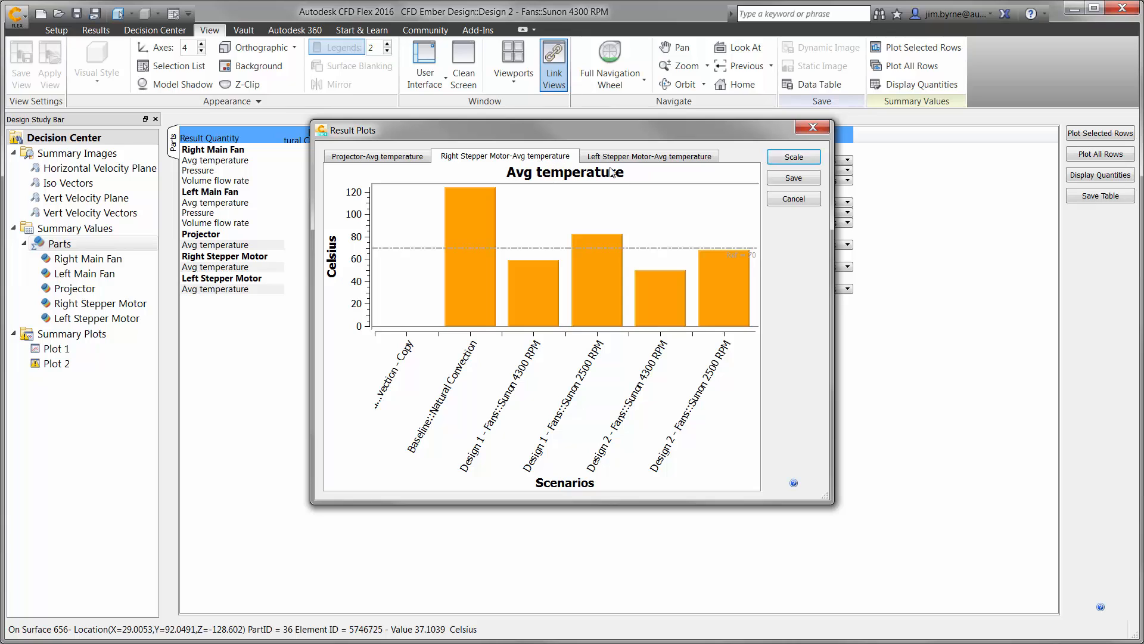
{"action": "left_click", "coordinate": [658, 157]}
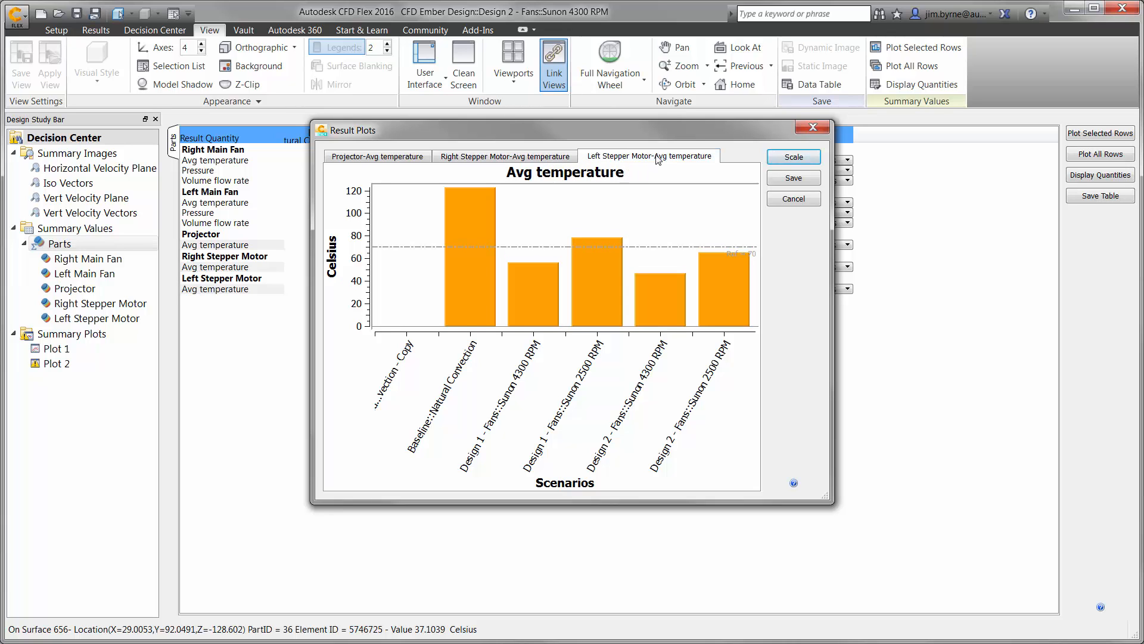
{"action": "left_click", "coordinate": [821, 127]}
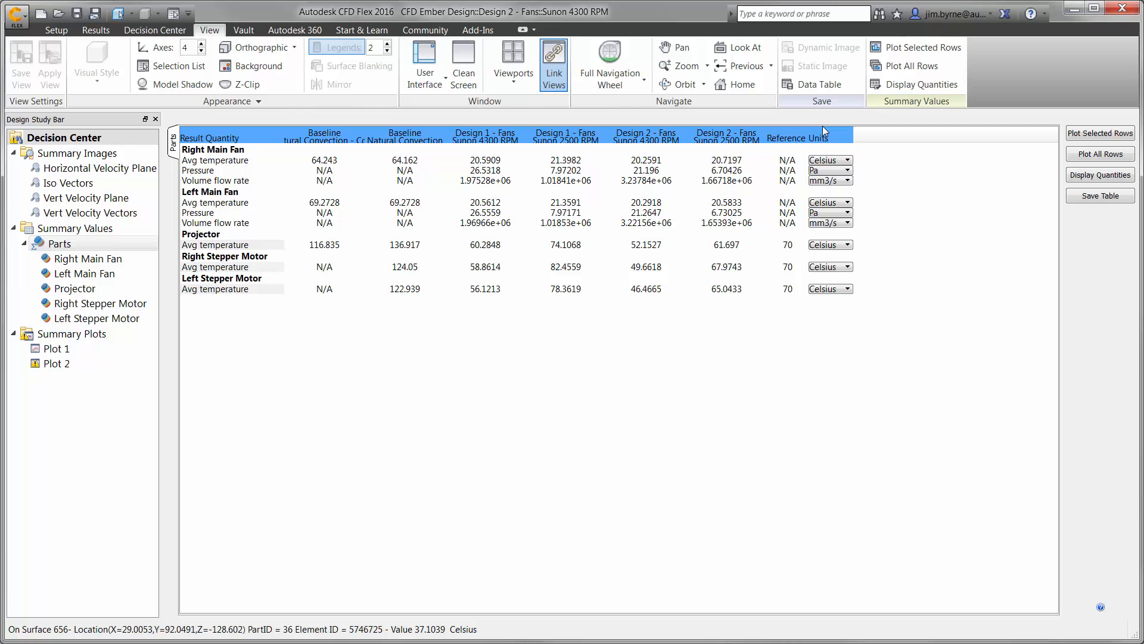
Examine Plot 1 for Velocity Magnitude, Temperature and again Velocity Magnitude across the scenarios, and close the plot.
{"action": "double_click", "coordinate": [57, 350]}
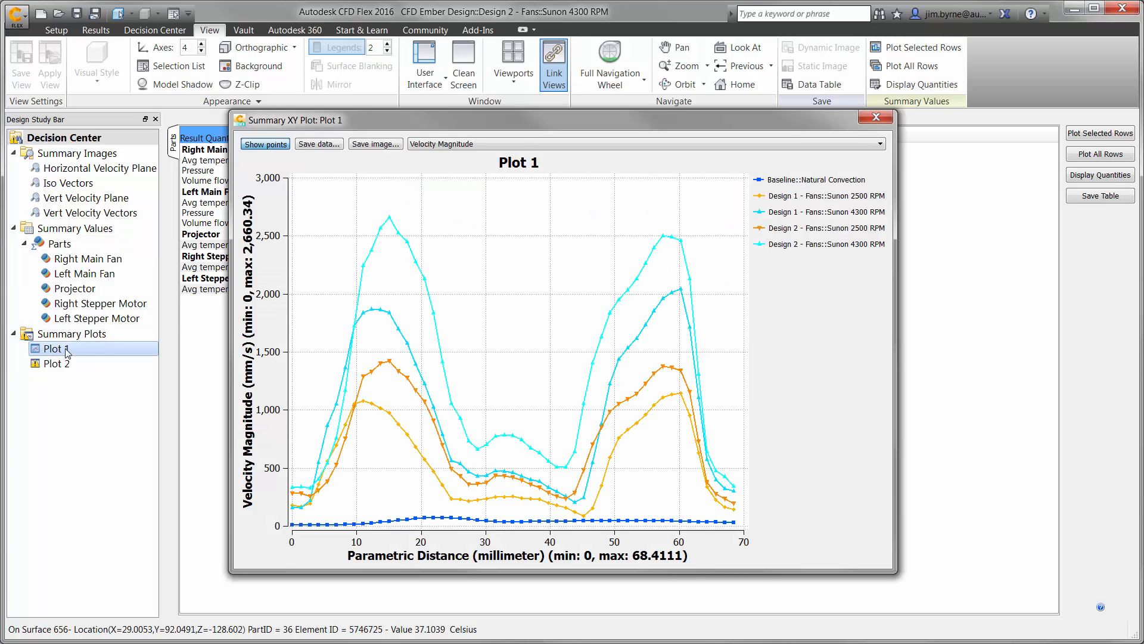
{"action": "left_click", "coordinate": [489, 145]}
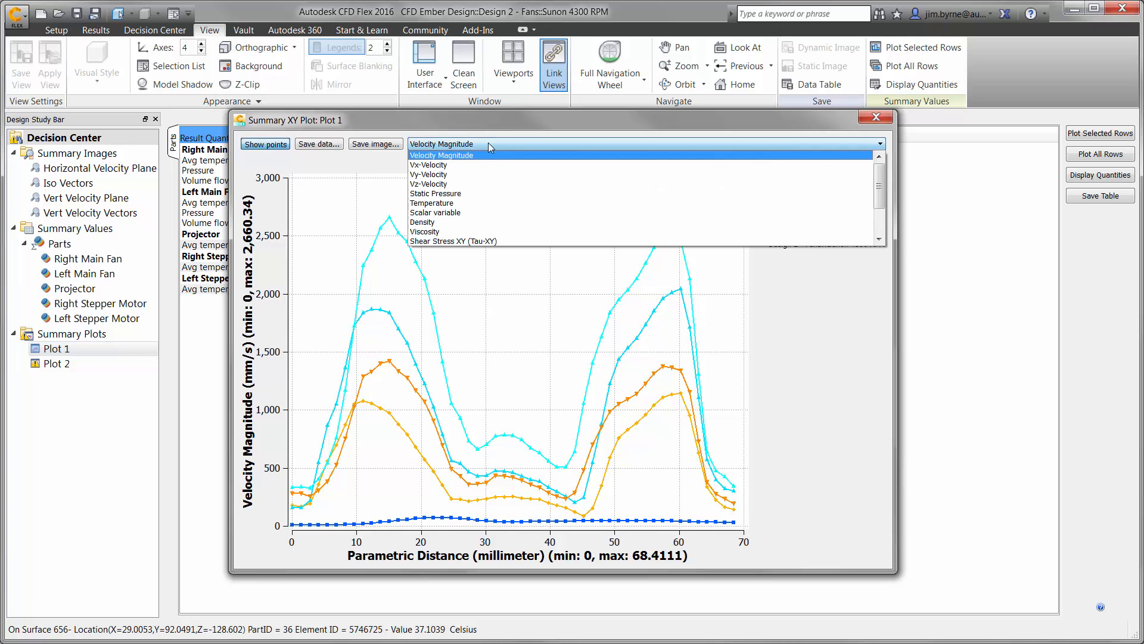
{"action": "left_click", "coordinate": [469, 203]}
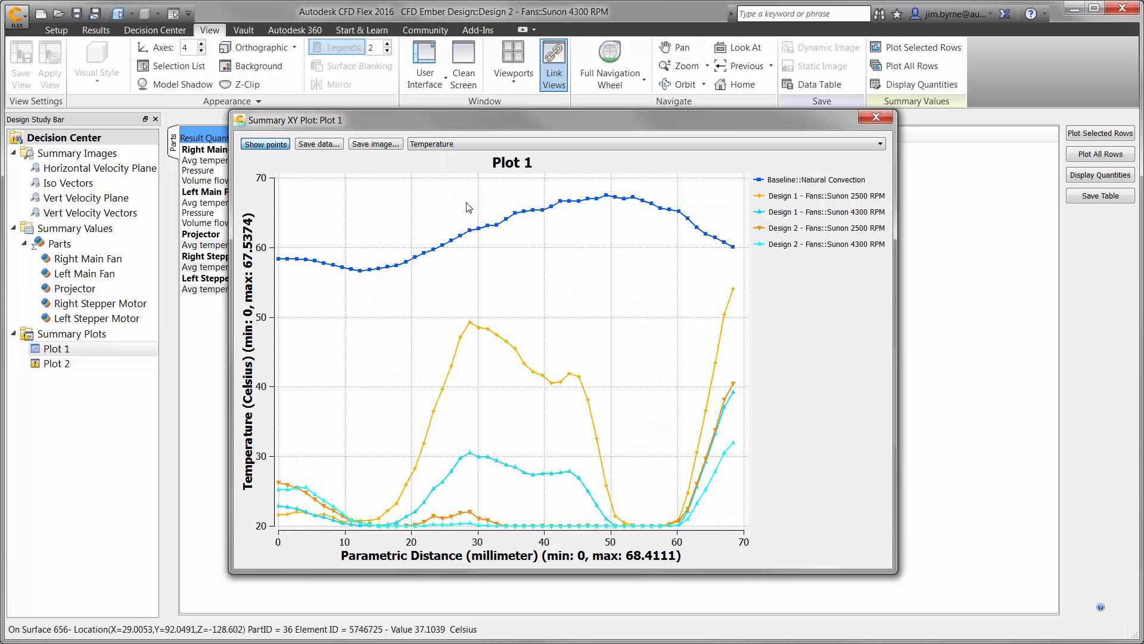
{"action": "left_click", "coordinate": [475, 145]}
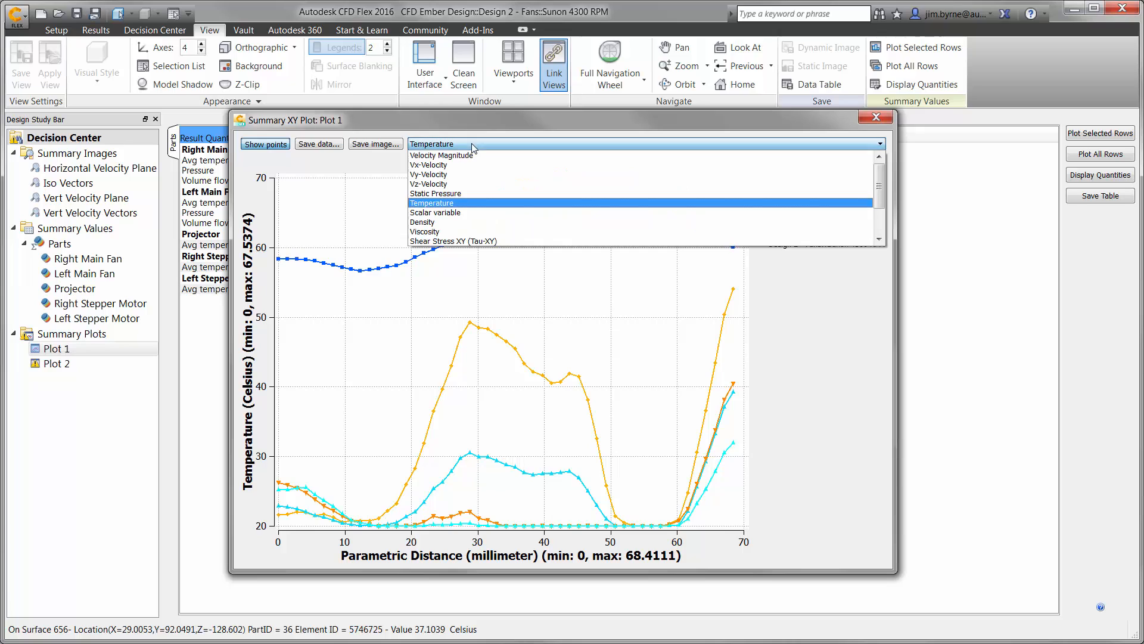
{"action": "left_click", "coordinate": [468, 156]}
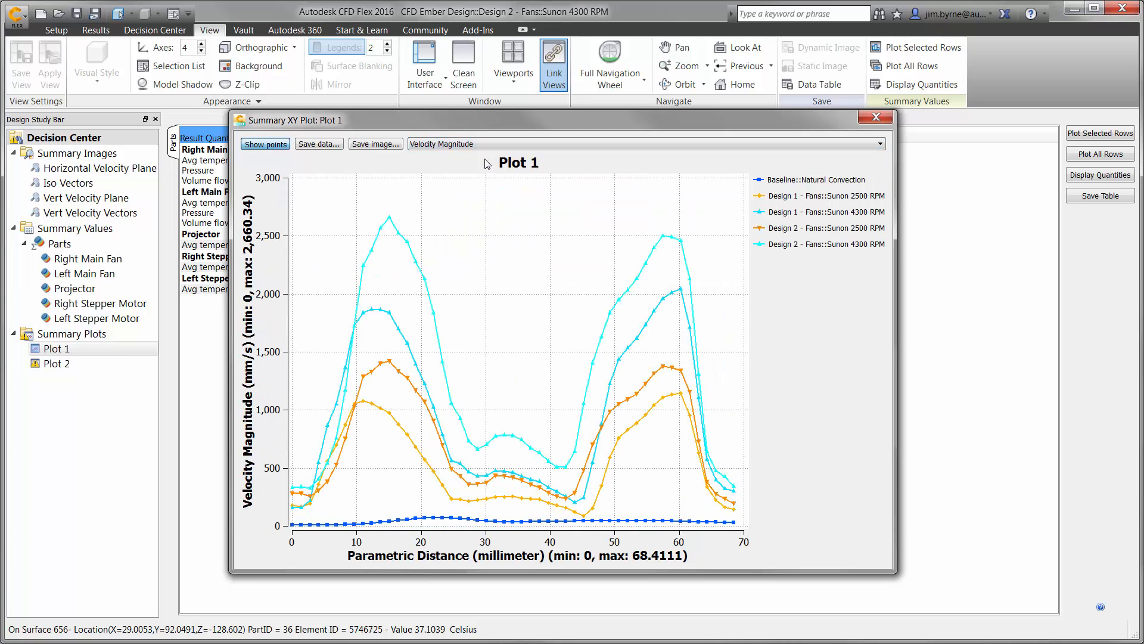
{"action": "left_click", "coordinate": [876, 118]}
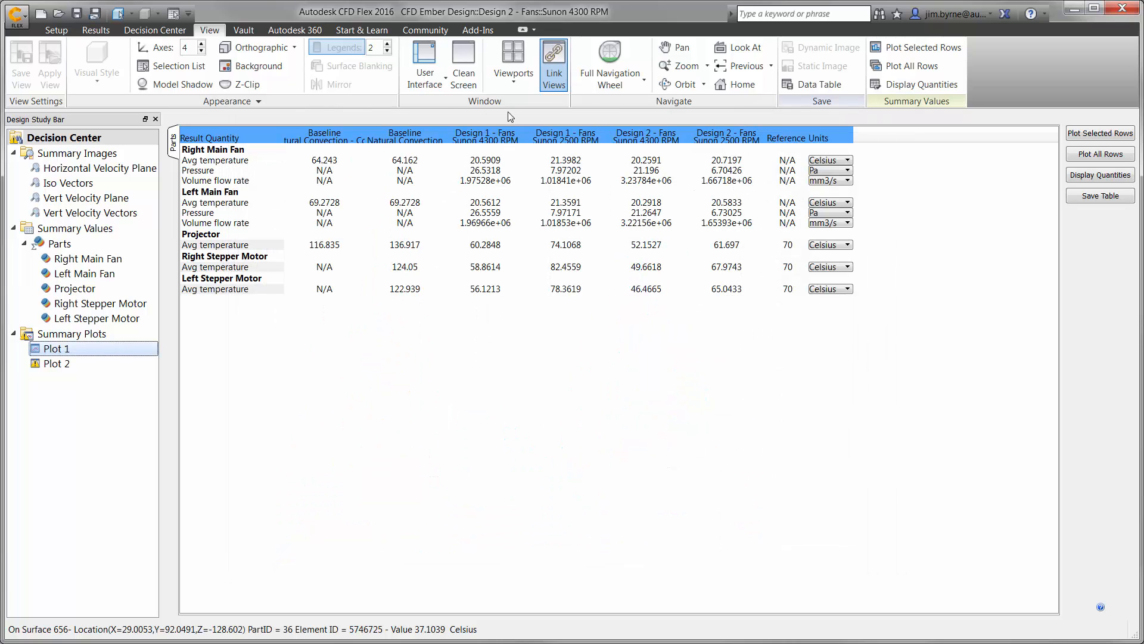
Return to the results view and play the particle trace animation for Design 1's Sunon 4300 RPM scenario.
{"action": "left_click", "coordinate": [97, 33]}
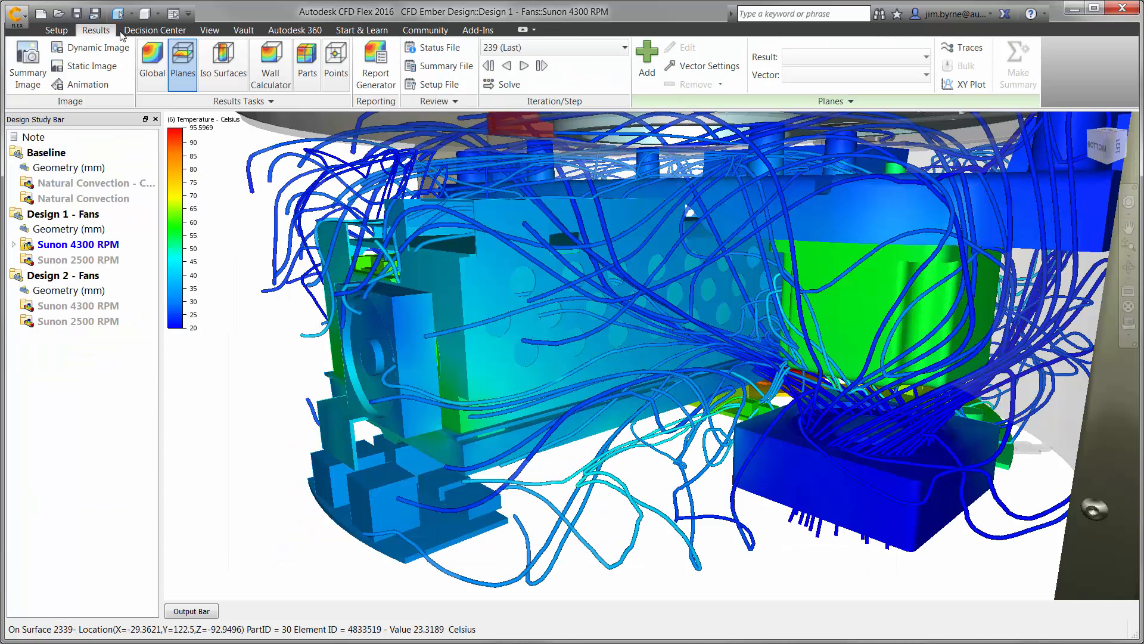
{"action": "left_click", "coordinate": [953, 48]}
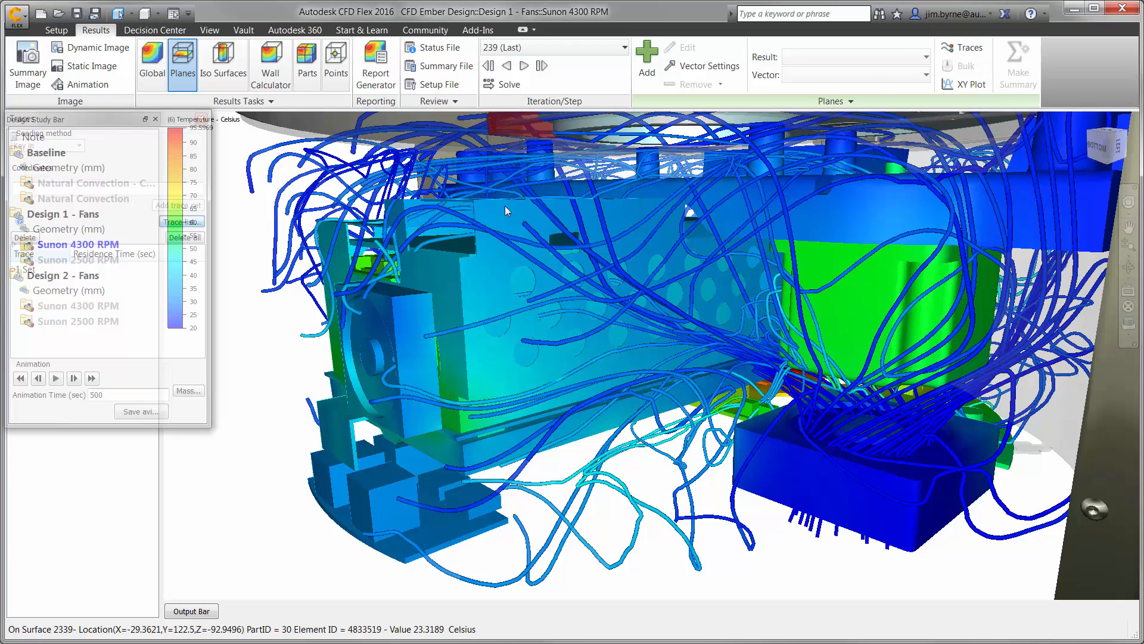
{"action": "left_click", "coordinate": [60, 379]}
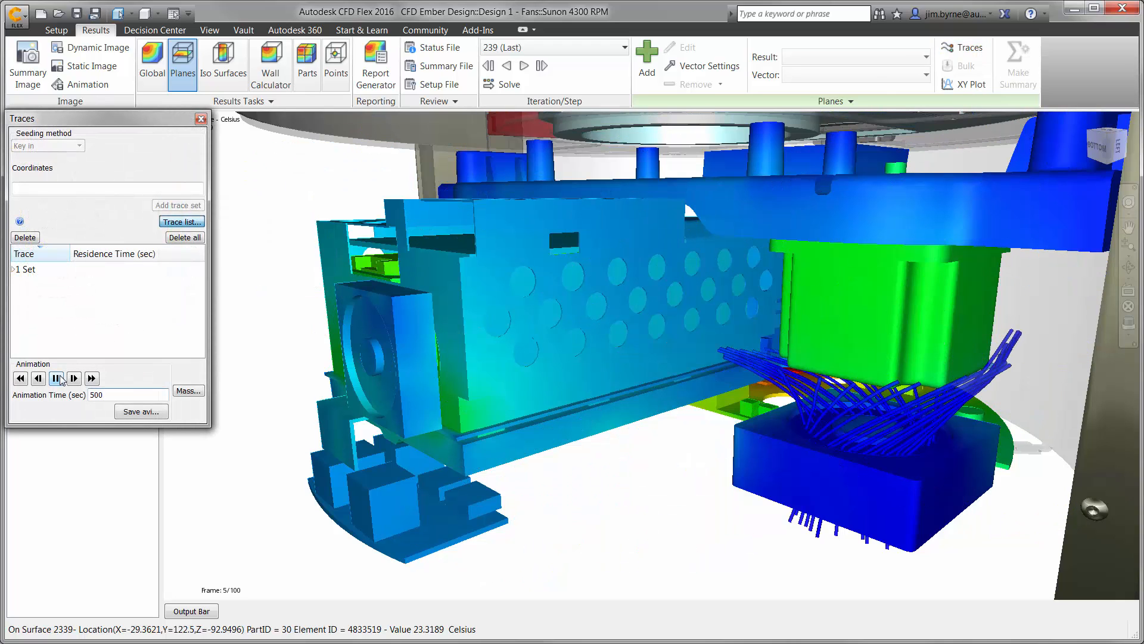